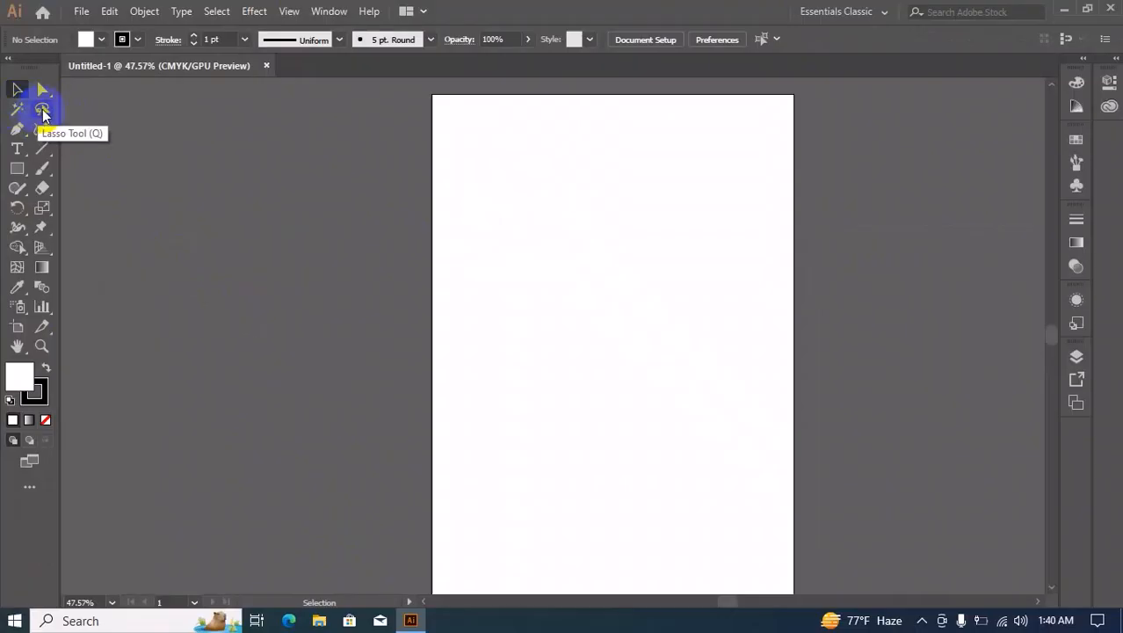
# Display the shape tools grouped with the Rectangle tool, including the Star tool
pyautogui.click(20, 167)
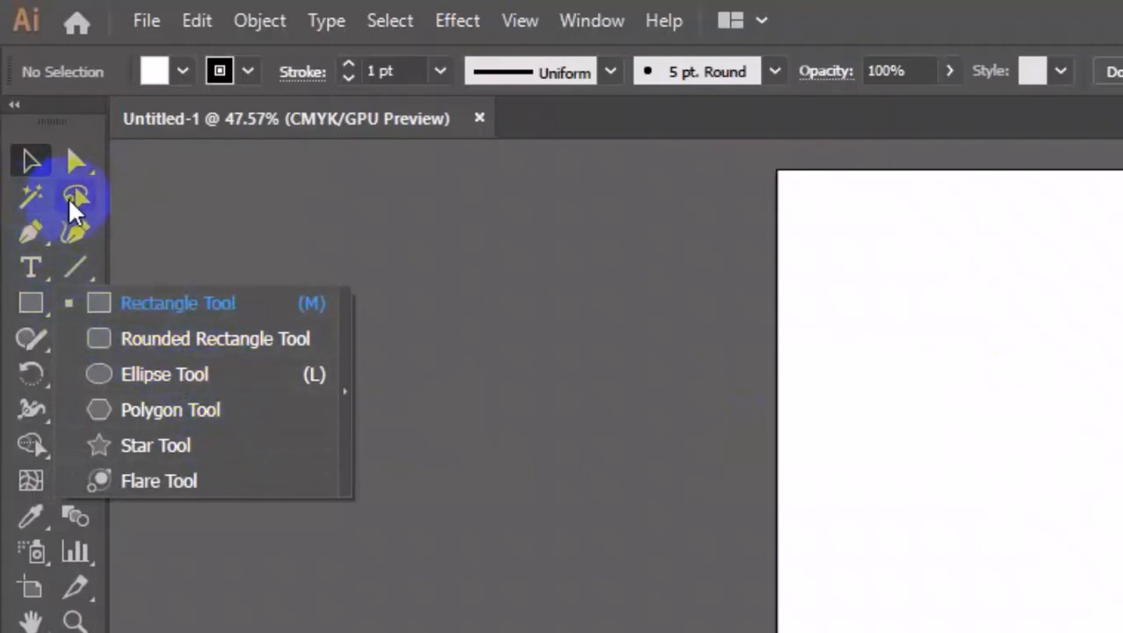
pyautogui.click(39, 297)
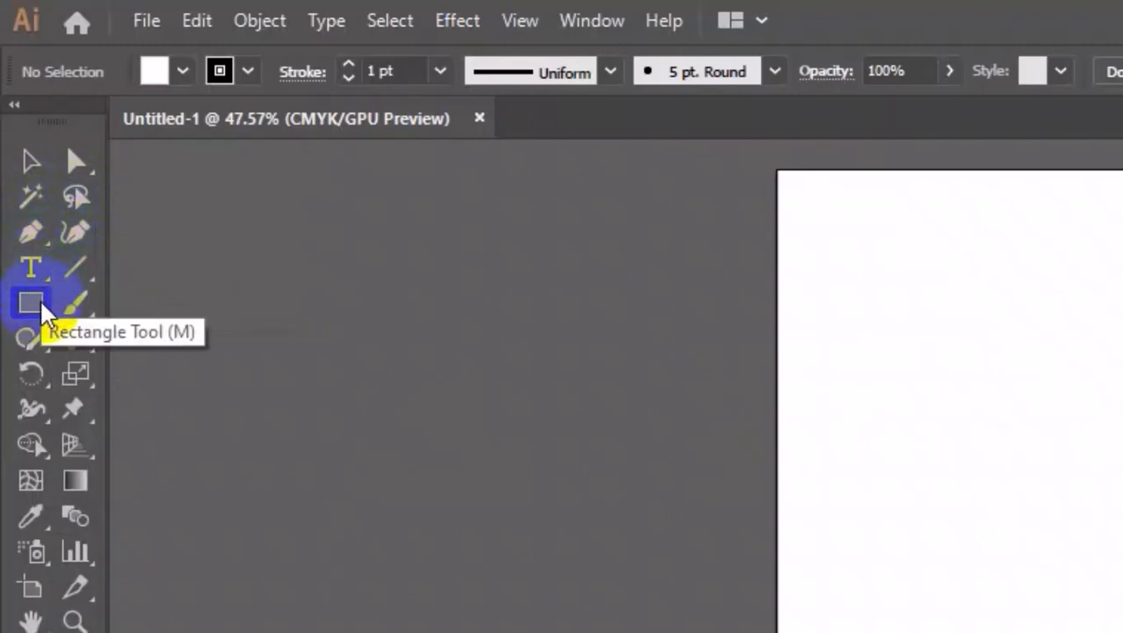
pyautogui.moveTo(40, 298)
pyautogui.mouseDown()
pyautogui.moveTo(130, 328)
pyautogui.moveTo(160, 375)
pyautogui.moveTo(167, 338)
pyautogui.moveTo(204, 341)
pyautogui.moveTo(200, 378)
pyautogui.moveTo(156, 387)
pyautogui.moveTo(193, 415)
pyautogui.moveTo(177, 440)
pyautogui.mouseUp()
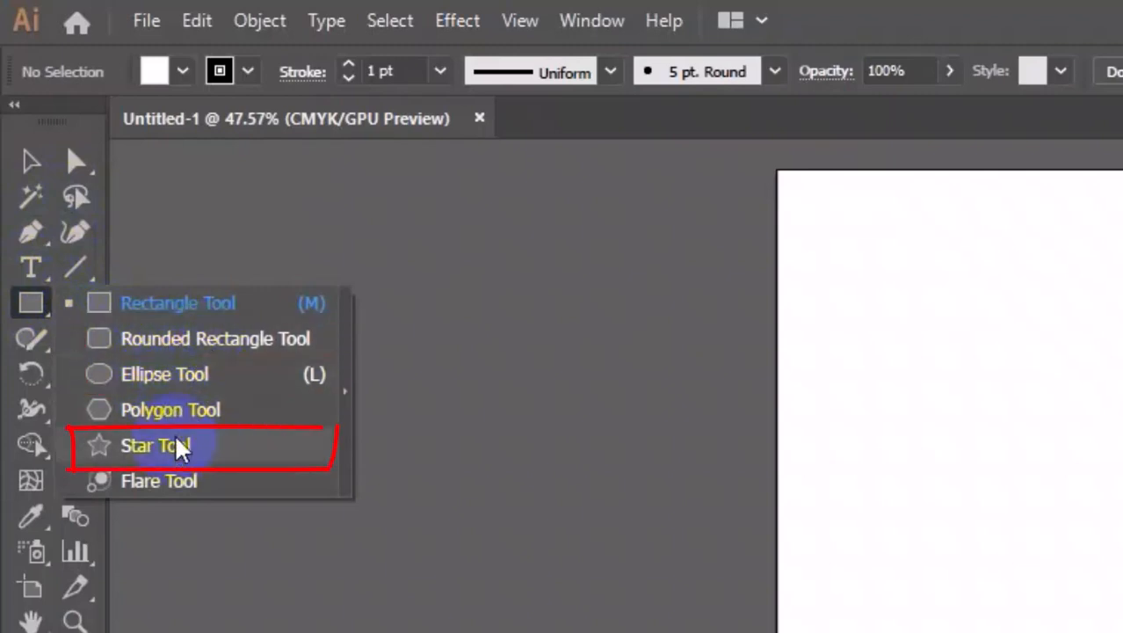
# Switch between the Magic Wand and Selection tools, ending on the Selection tool
pyautogui.click(32, 195)
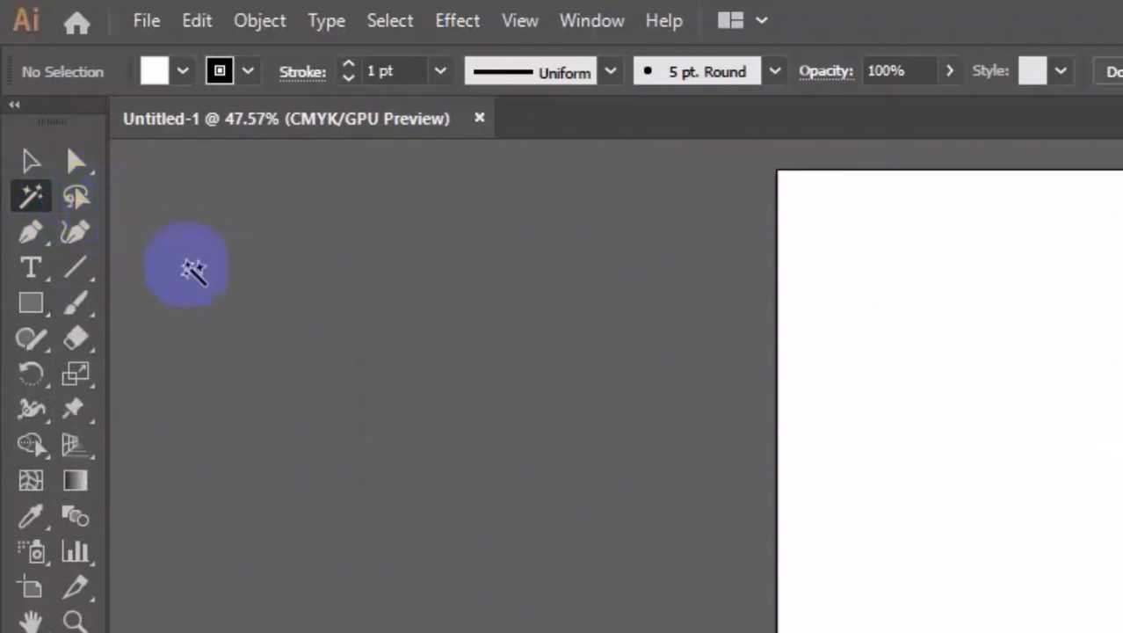
pyautogui.click(34, 163)
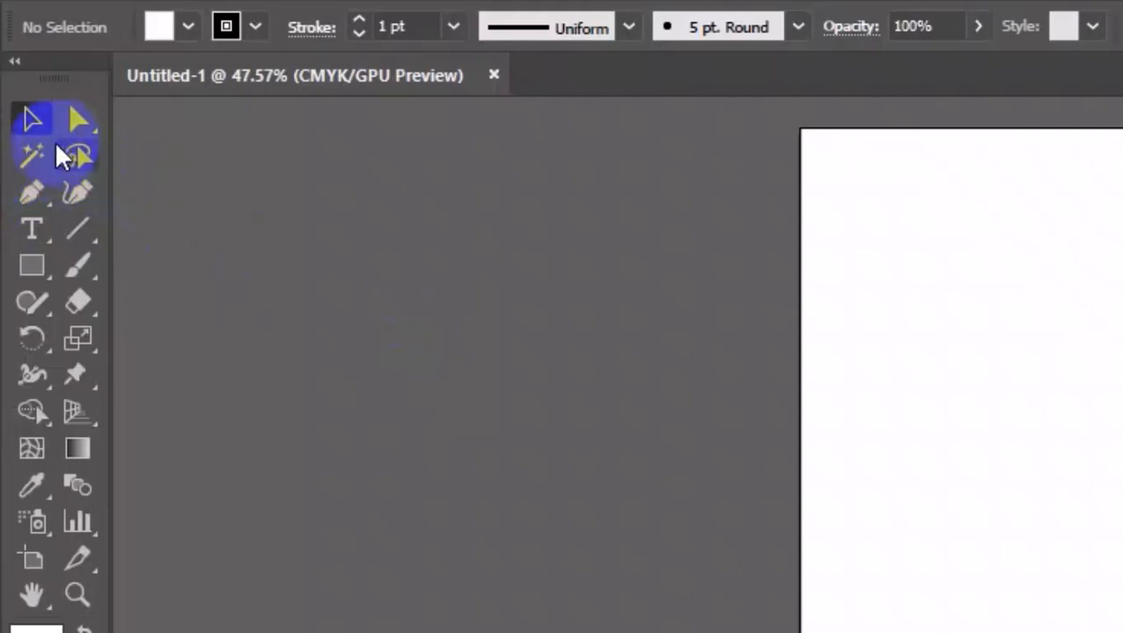
pyautogui.click(40, 143)
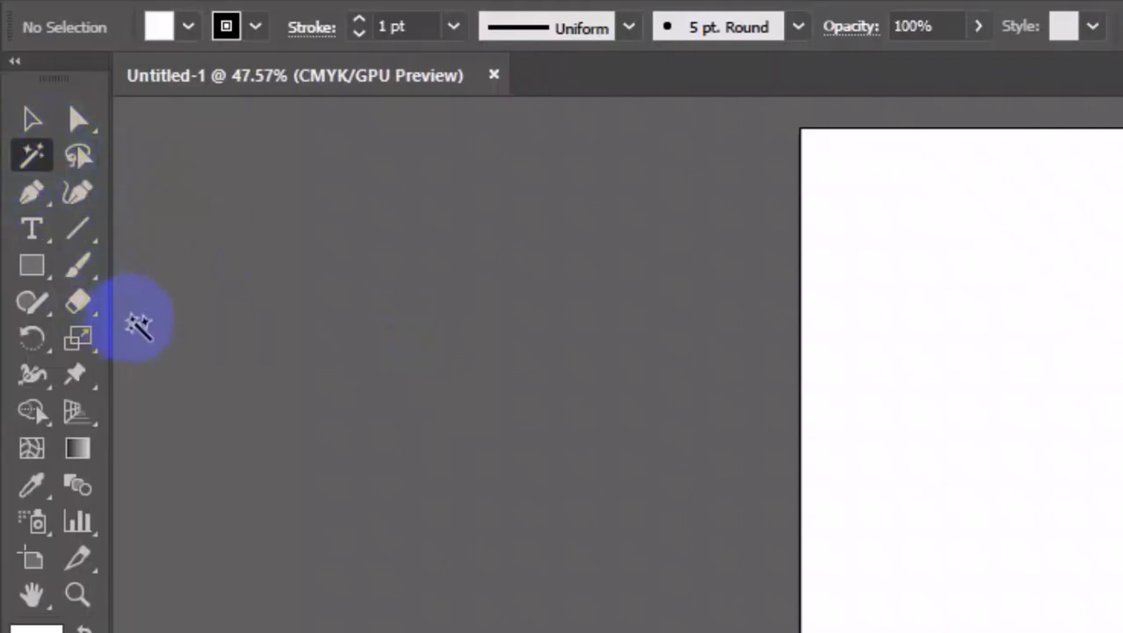
pyautogui.click(32, 124)
pyautogui.press('y')
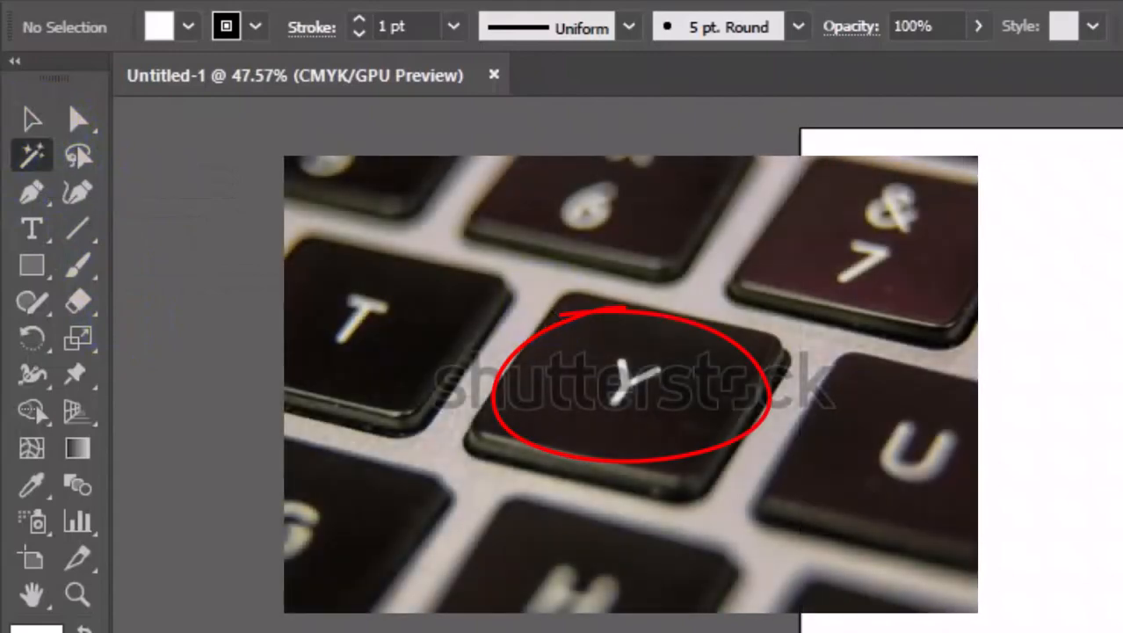
pyautogui.click(32, 120)
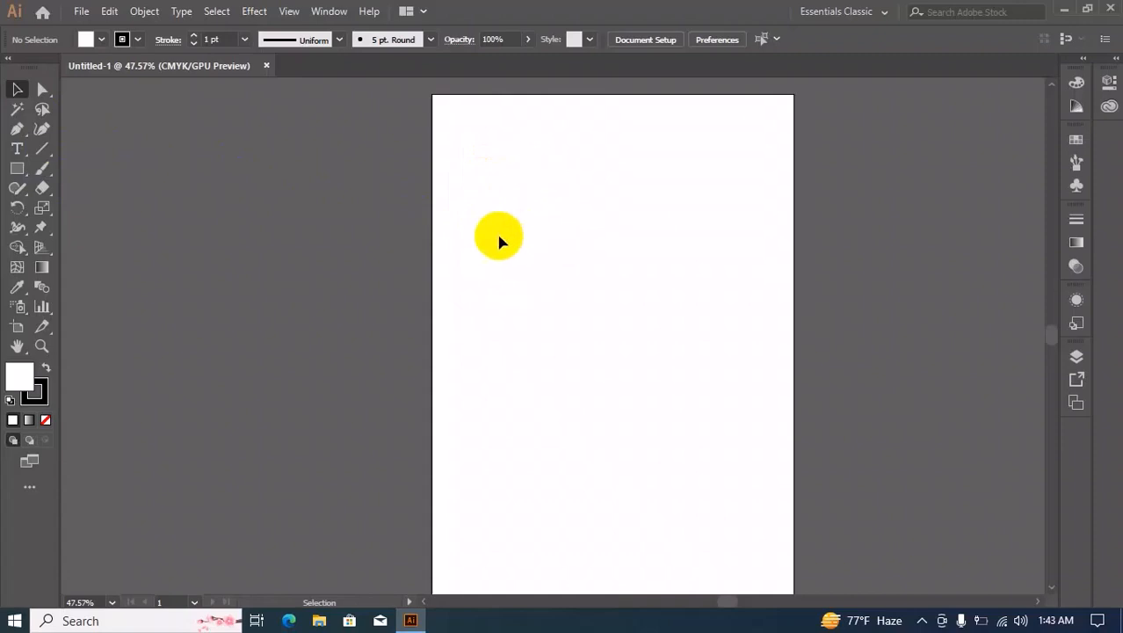
pyautogui.moveTo(17, 168); pyautogui.dragTo(118, 174)
pyautogui.moveTo(469, 154); pyautogui.dragTo(564, 231)
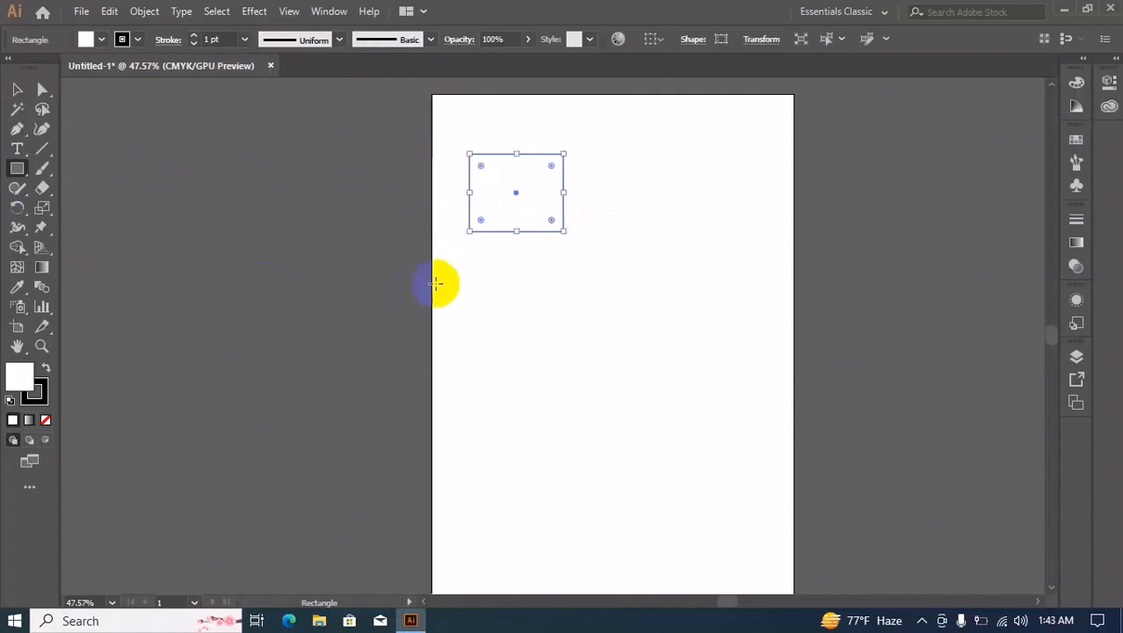
pyautogui.press('Delete')
# Draw a rounded rectangle in the upper part of the artboard with the Rounded Rectangle tool
pyautogui.moveTo(16, 170)
pyautogui.mouseDown()
pyautogui.moveTo(108, 189)
pyautogui.moveTo(114, 235)
pyautogui.moveTo(126, 191)
pyautogui.mouseUp()
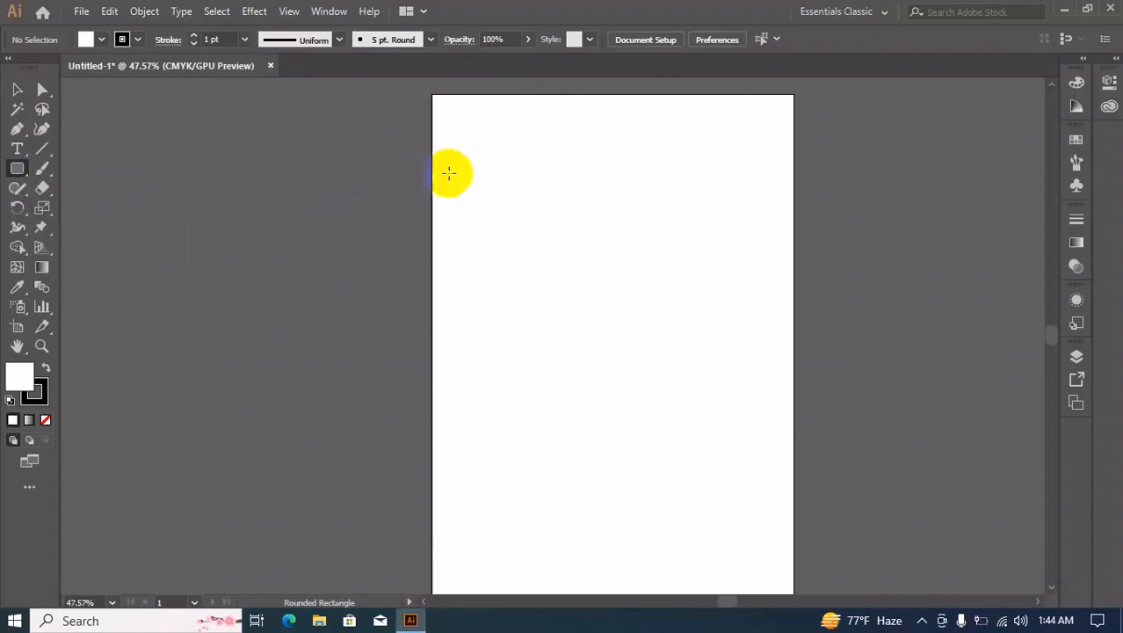
pyautogui.moveTo(482, 151); pyautogui.dragTo(634, 264)
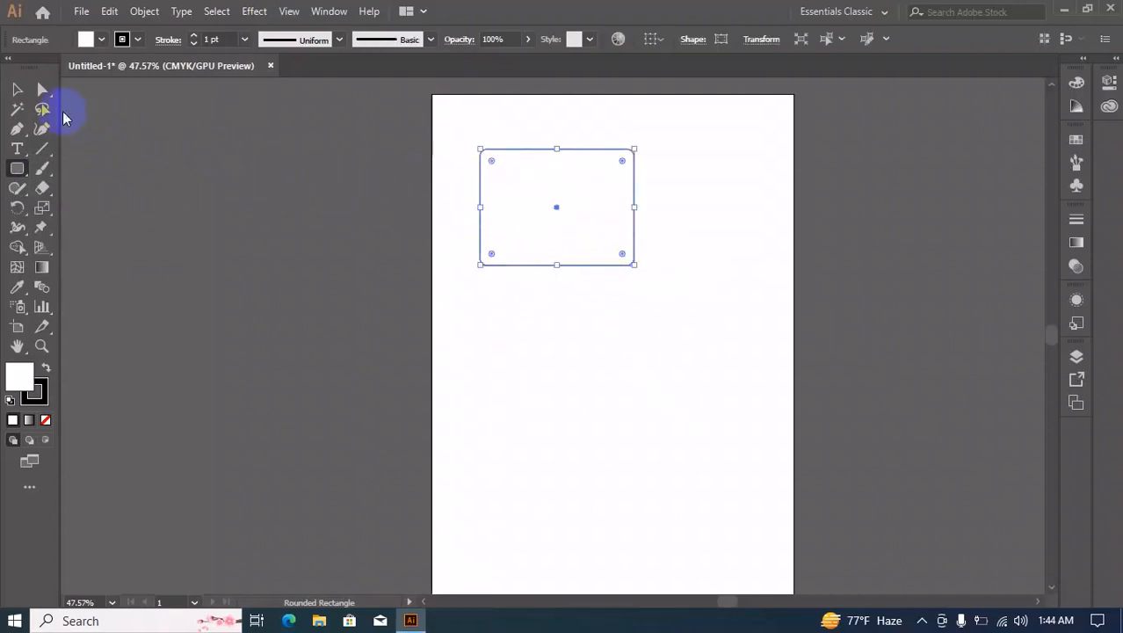
pyautogui.click(16, 91)
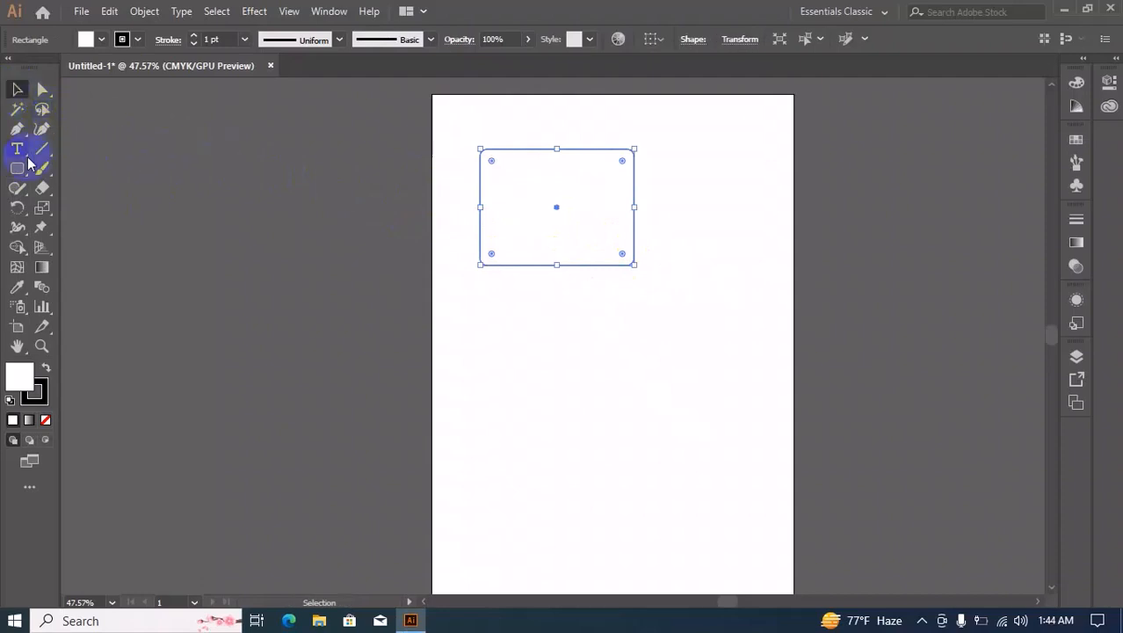
# Draw a plain rectangle of similar width just below the rounded rectangle
pyautogui.moveTo(17, 168); pyautogui.dragTo(84, 166)
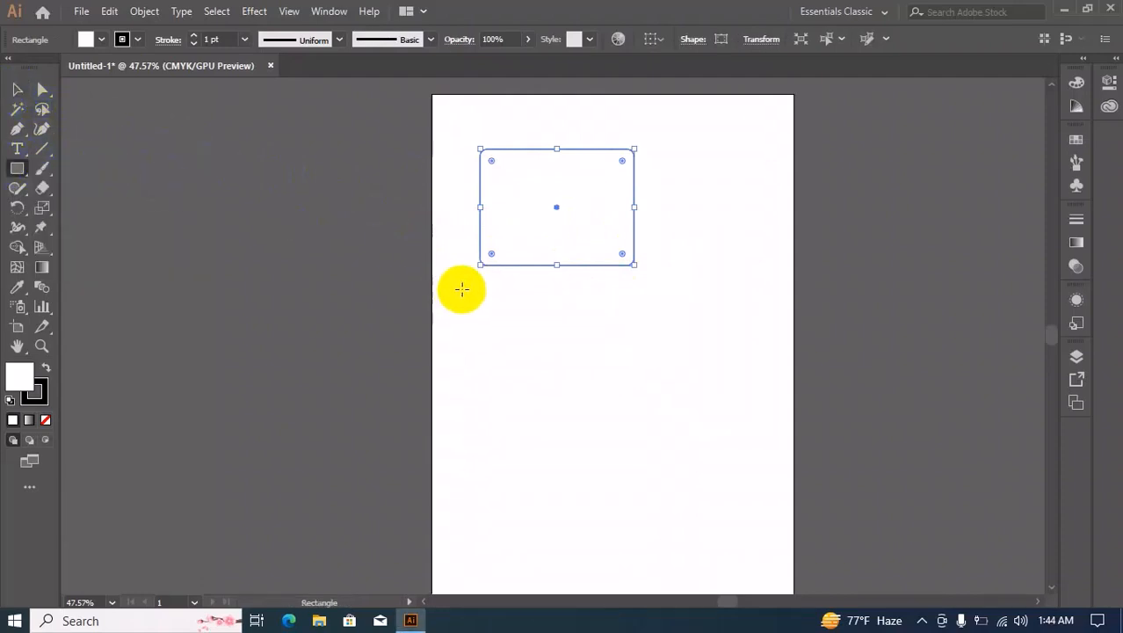
pyautogui.moveTo(470, 284); pyautogui.dragTo(634, 391)
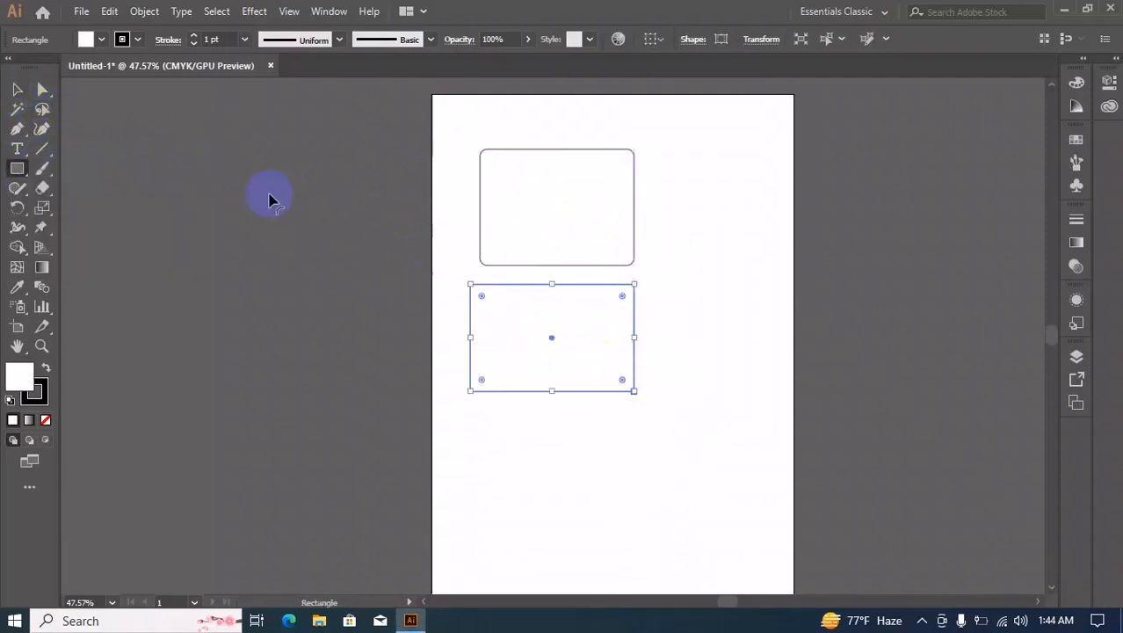
# Select the two rectangles individually and together with the Selection tool, and clear the selection
pyautogui.click(26, 92)
pyautogui.click(510, 209)
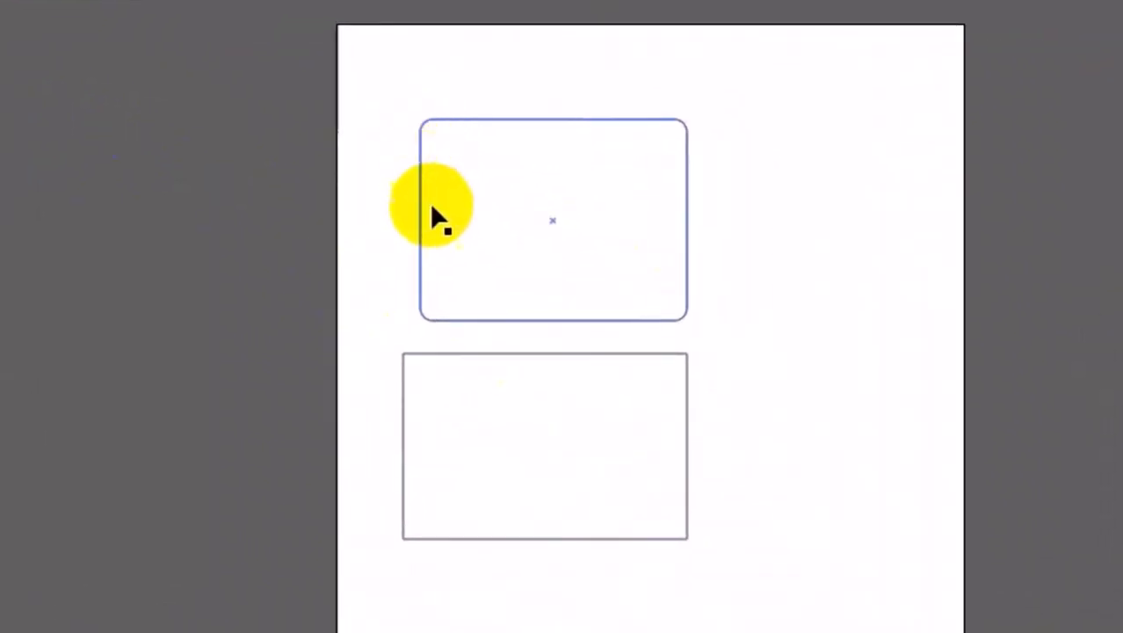
pyautogui.click(427, 376)
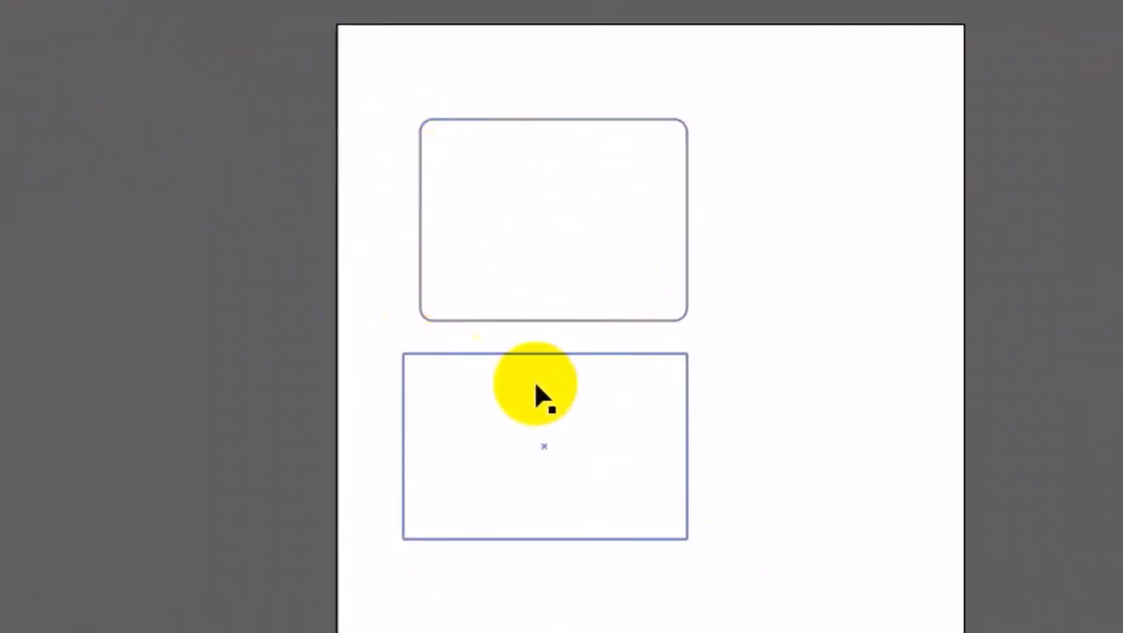
pyautogui.click(392, 364)
pyautogui.click(471, 317)
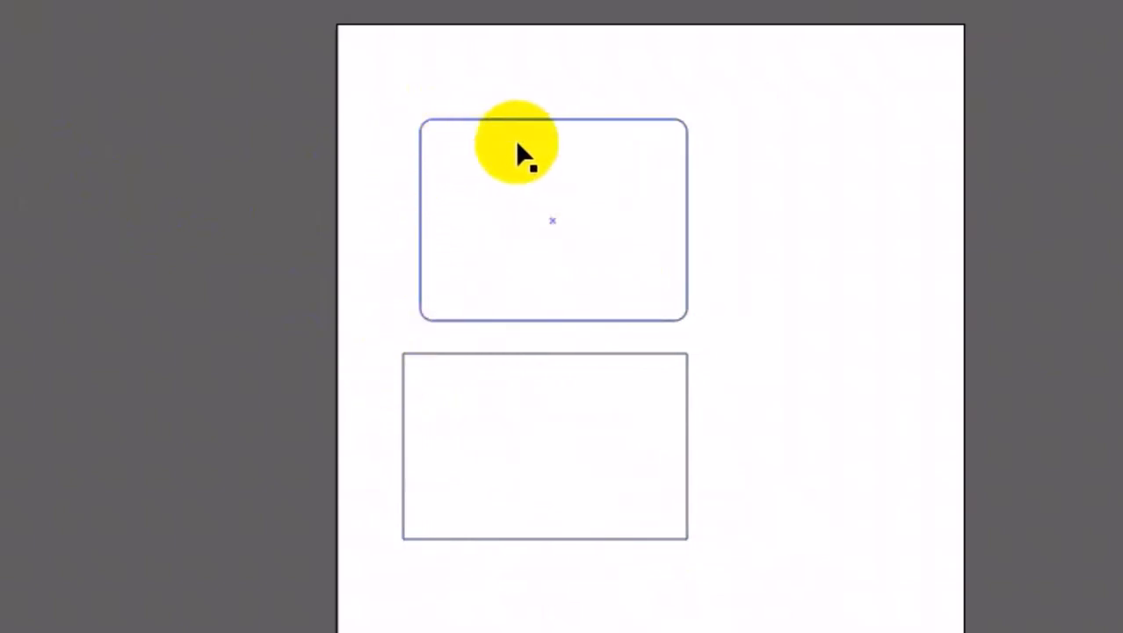
pyautogui.moveTo(461, 240); pyautogui.dragTo(502, 306)
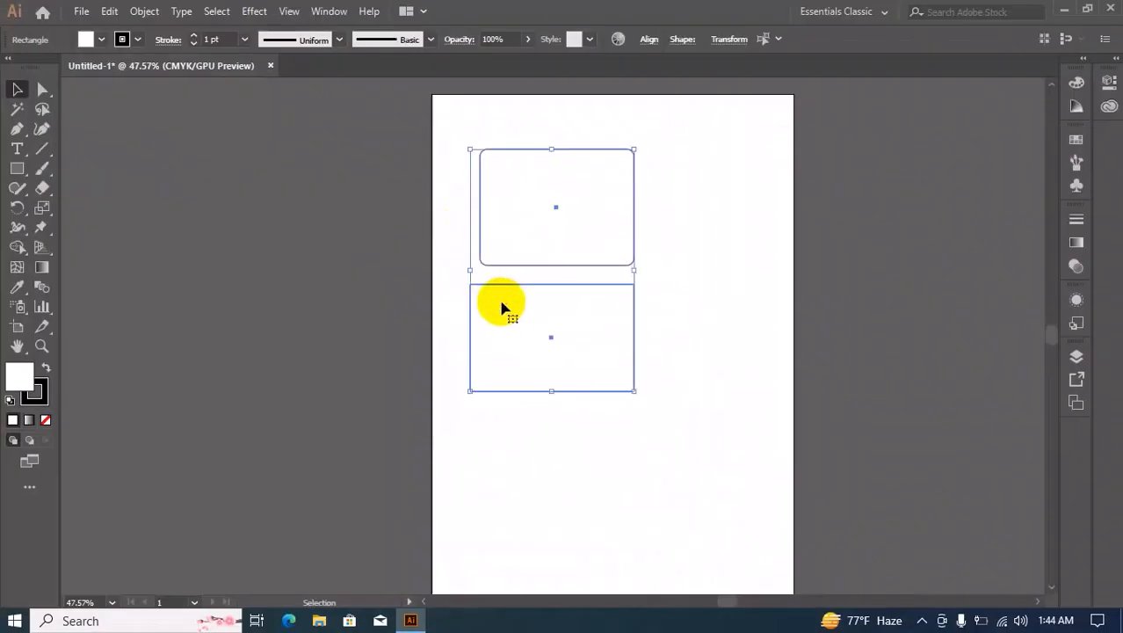
pyautogui.click(464, 281)
pyautogui.moveTo(441, 197); pyautogui.dragTo(506, 313)
pyautogui.click(447, 311)
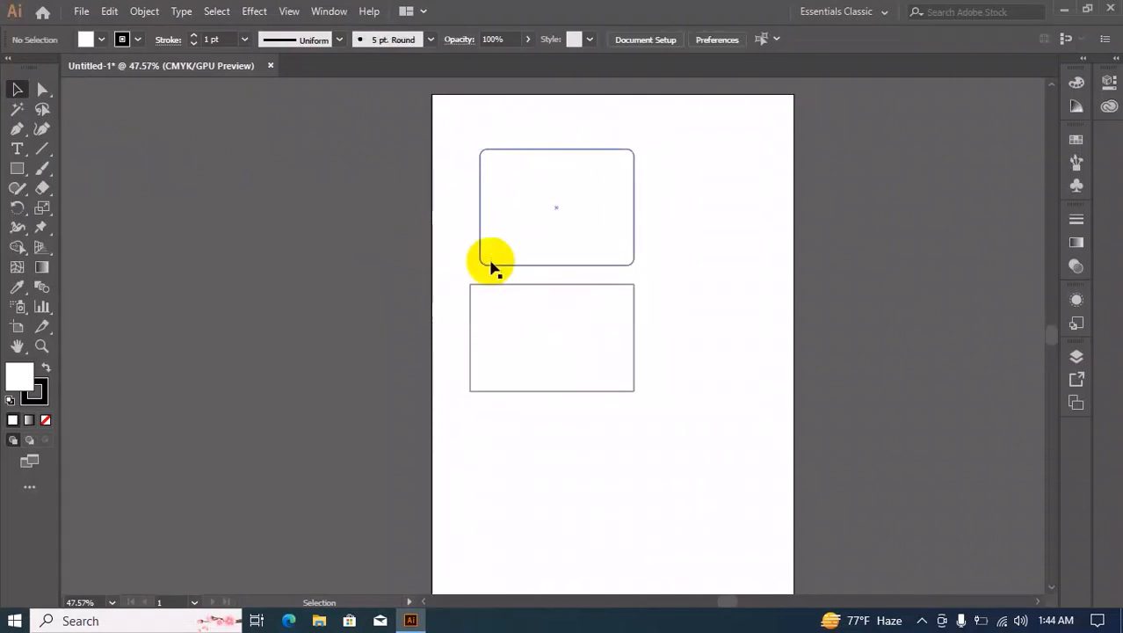
# Delete the plain rectangle below the rounded one
pyautogui.moveTo(493, 332); pyautogui.dragTo(493, 332)
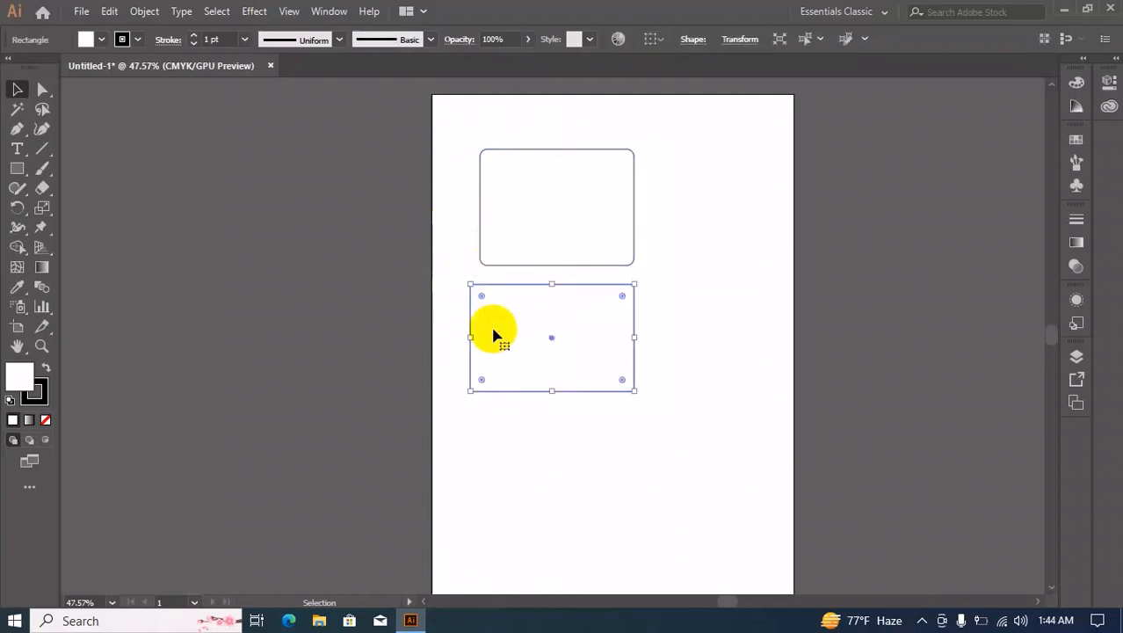
pyautogui.press('Delete')
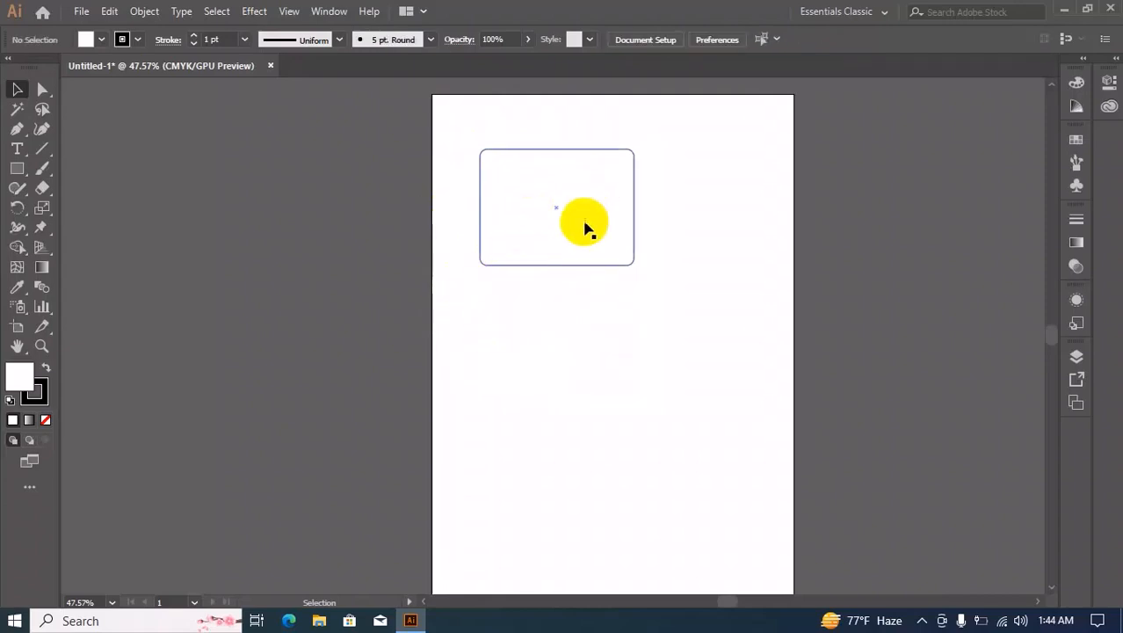
# Select the whole rounded rectangle with the Selection tool and again with the Magic Wand tool
pyautogui.click(541, 211)
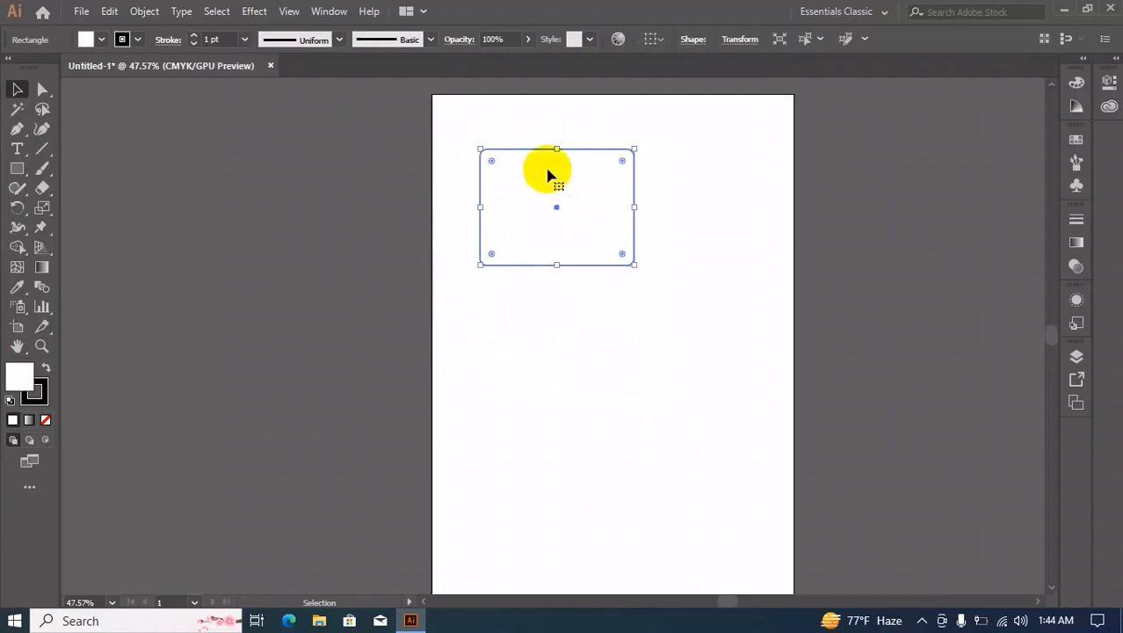
pyautogui.click(657, 185)
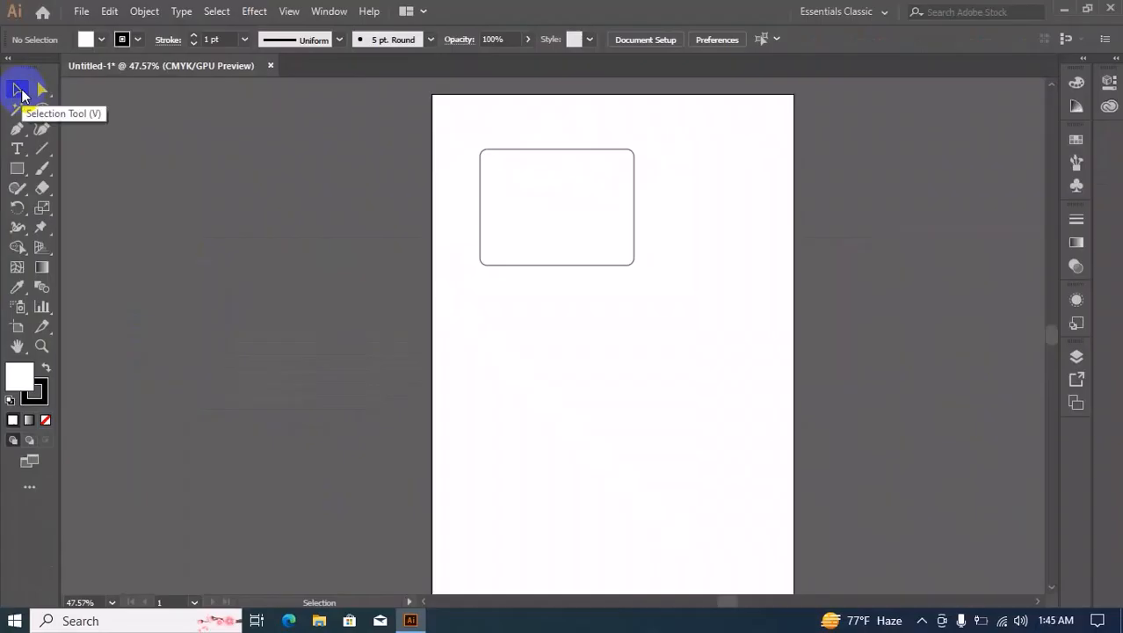
pyautogui.click(20, 90)
pyautogui.click(474, 261)
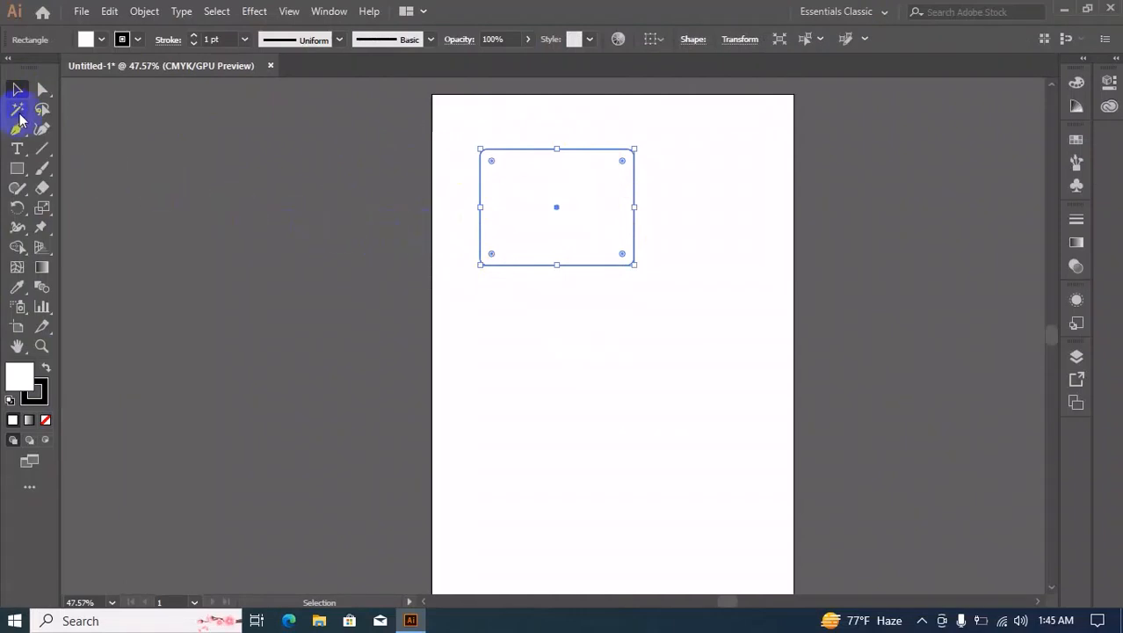
pyautogui.click(17, 109)
pyautogui.click(434, 221)
pyautogui.click(534, 181)
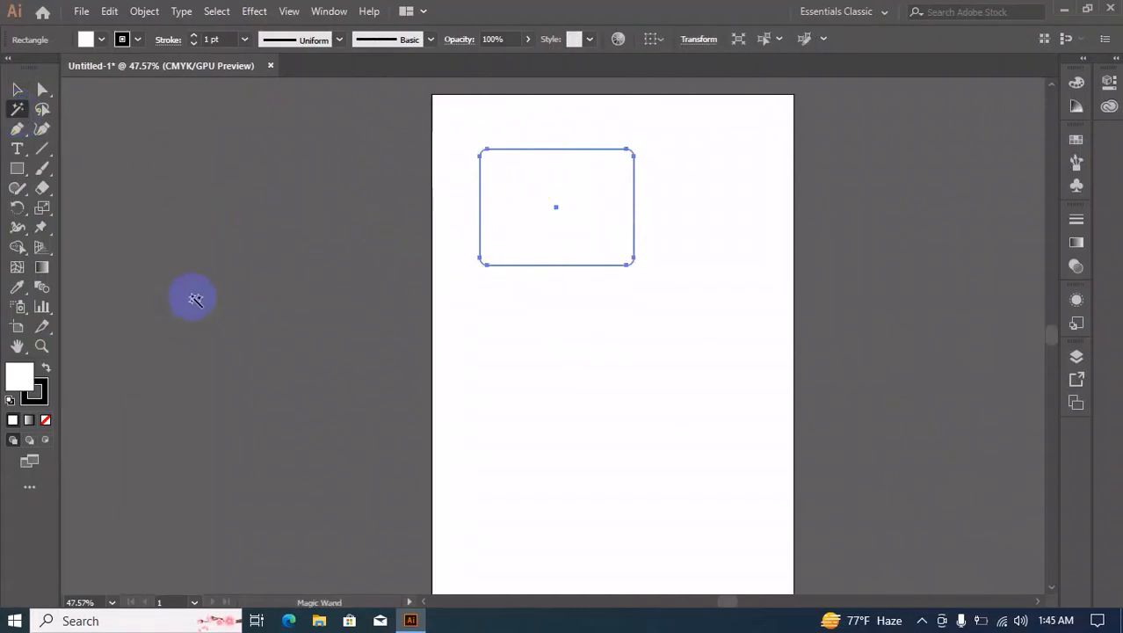
pyautogui.click(18, 90)
# Select single corners of the rounded rectangle with the Direct Selection and Lasso tools, and clear the selection
pyautogui.click(41, 91)
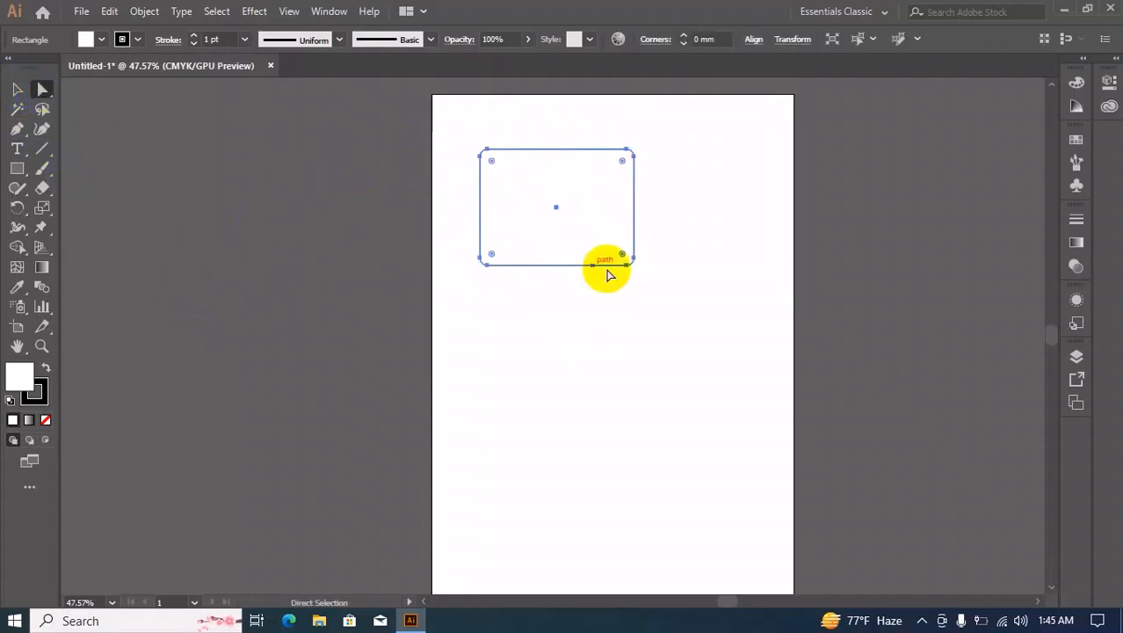
pyautogui.moveTo(649, 279); pyautogui.dragTo(602, 234)
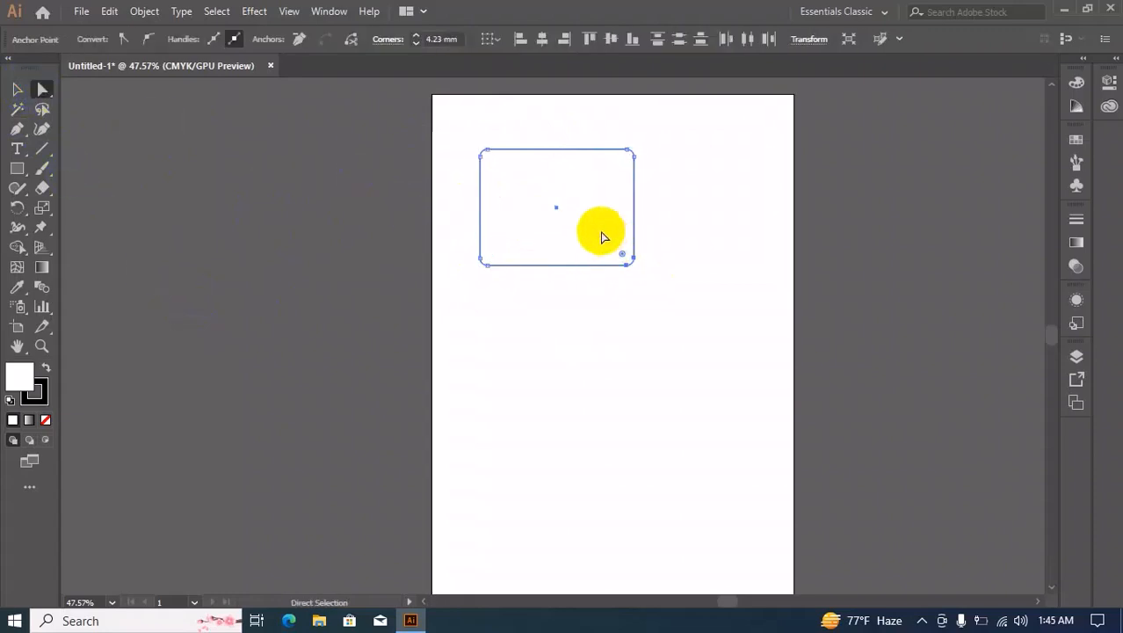
pyautogui.click(41, 109)
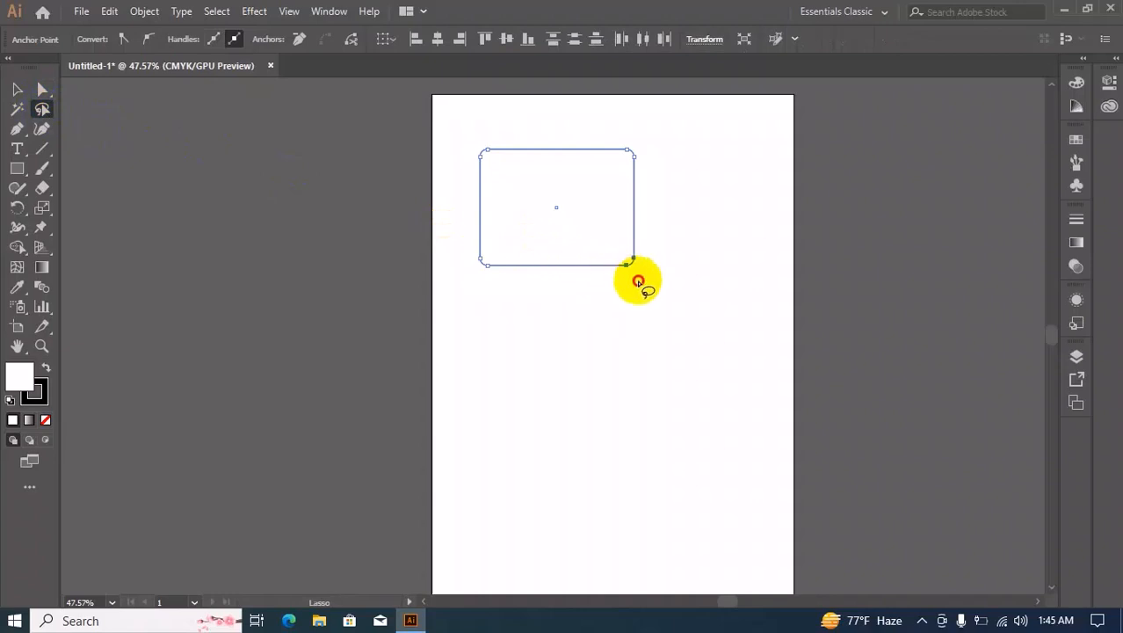
pyautogui.moveTo(635, 279)
pyautogui.mouseDown()
pyautogui.moveTo(612, 236)
pyautogui.moveTo(661, 259)
pyautogui.moveTo(633, 296)
pyautogui.mouseUp()
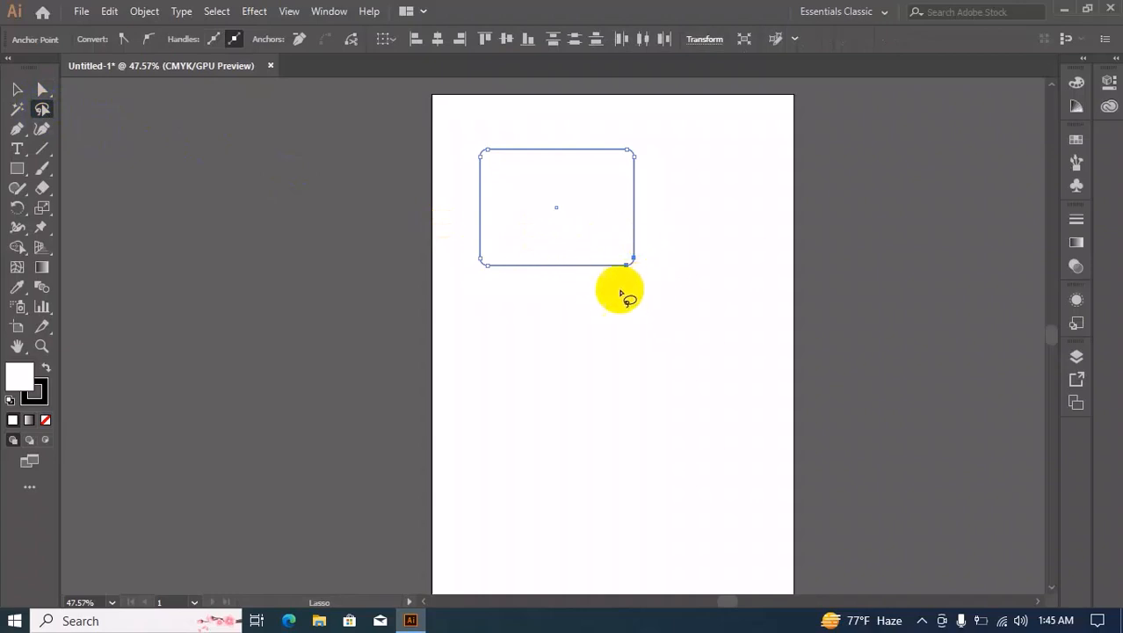
pyautogui.moveTo(664, 191)
pyautogui.mouseDown()
pyautogui.moveTo(647, 145)
pyautogui.moveTo(629, 189)
pyautogui.mouseUp()
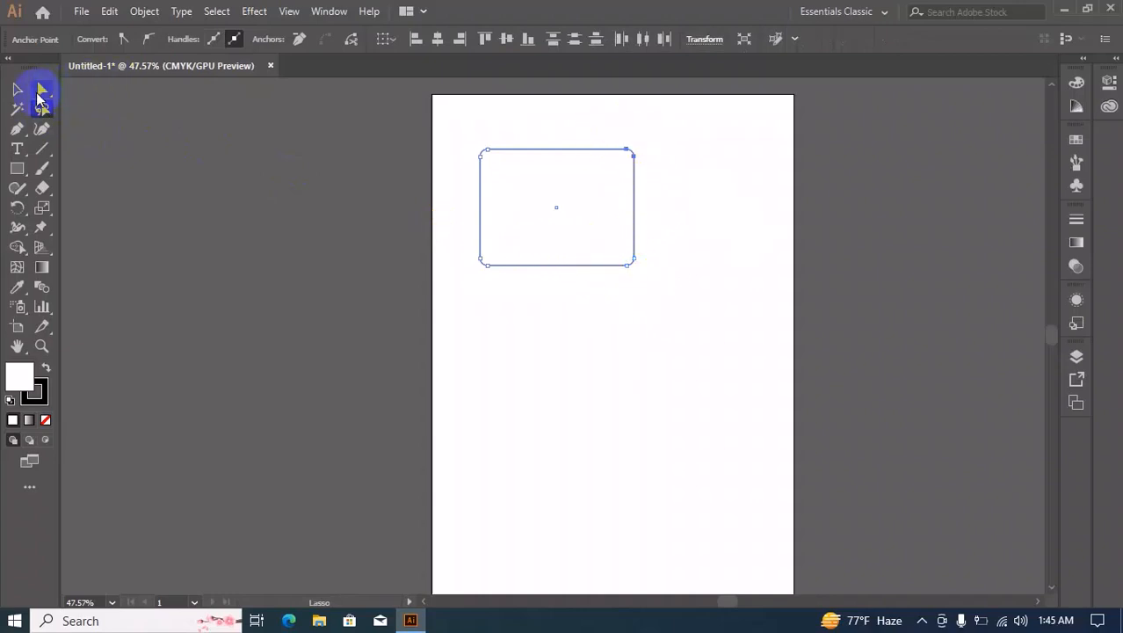
pyautogui.click(17, 88)
pyautogui.click(231, 174)
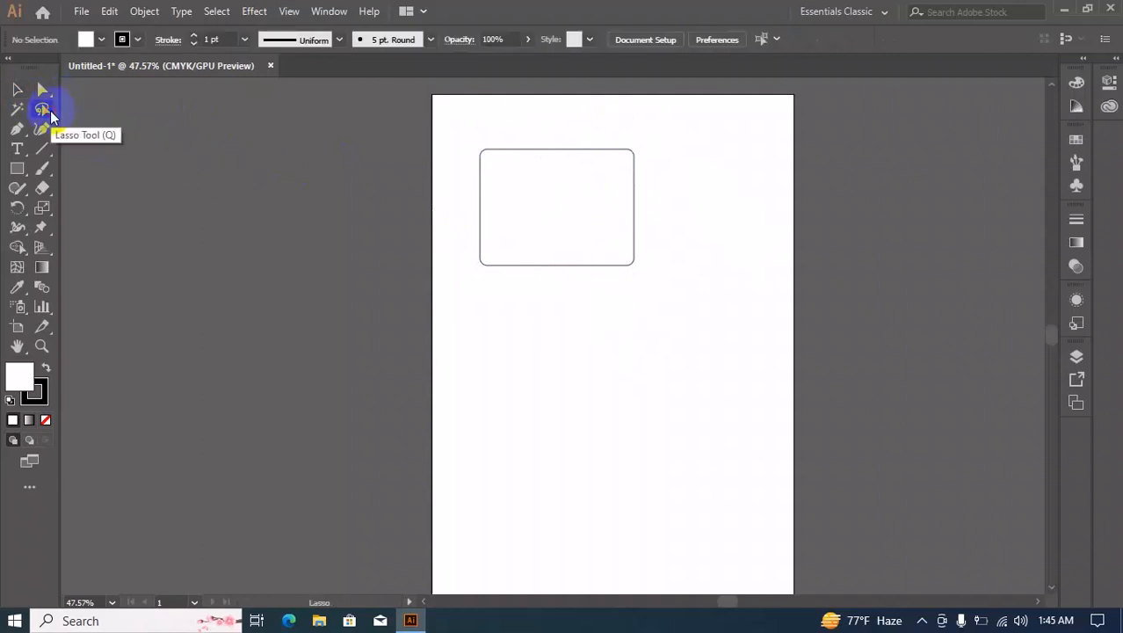
# Try deleting the rounded rectangle's lassoed upper-right and lower-left corner anchors, and undo the deletion
pyautogui.click(50, 113)
pyautogui.moveTo(505, 172)
pyautogui.mouseDown()
pyautogui.moveTo(468, 133)
pyautogui.moveTo(492, 126)
pyautogui.moveTo(515, 138)
pyautogui.moveTo(503, 178)
pyautogui.mouseUp()
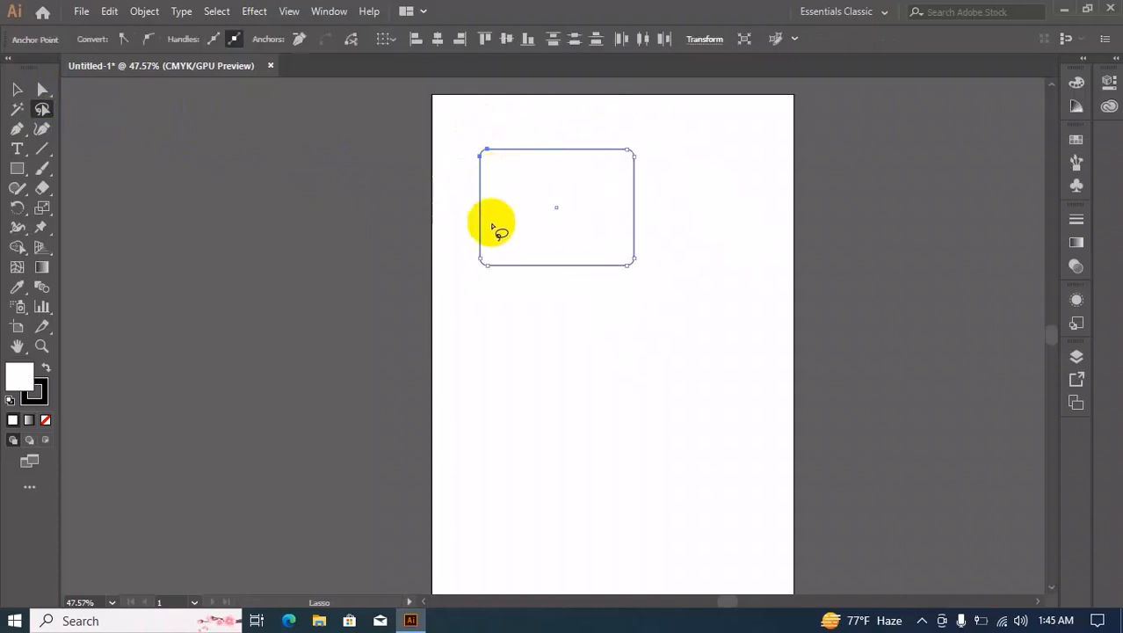
pyautogui.moveTo(466, 263)
pyautogui.mouseDown()
pyautogui.moveTo(501, 276)
pyautogui.moveTo(472, 268)
pyautogui.moveTo(509, 213)
pyautogui.moveTo(591, 156)
pyautogui.moveTo(624, 182)
pyautogui.moveTo(502, 290)
pyautogui.mouseUp()
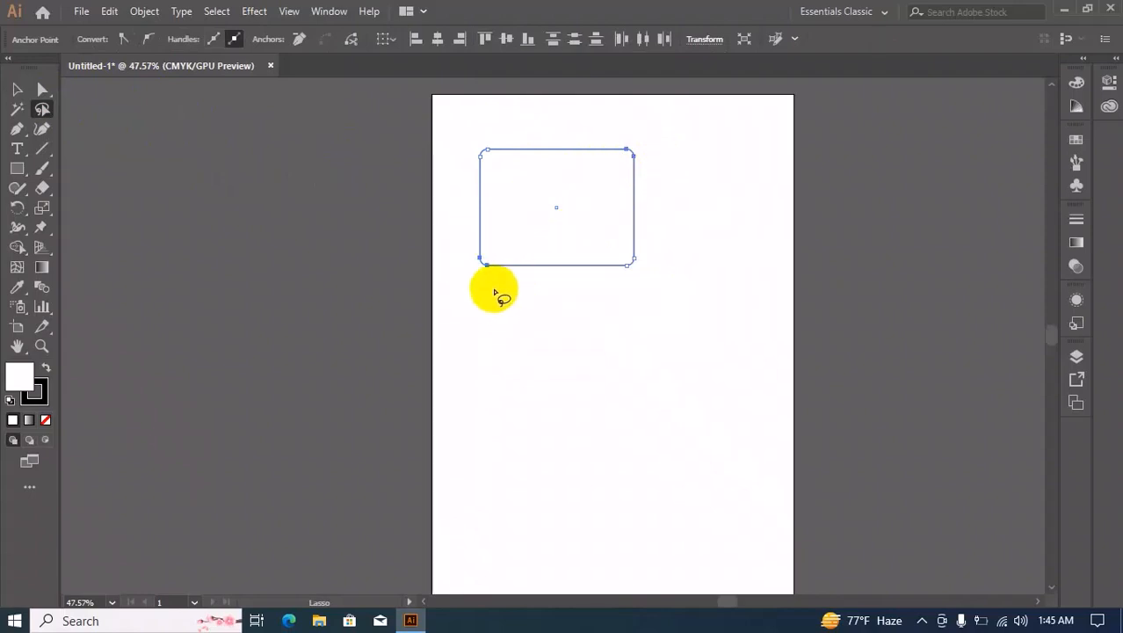
pyautogui.press('Delete')
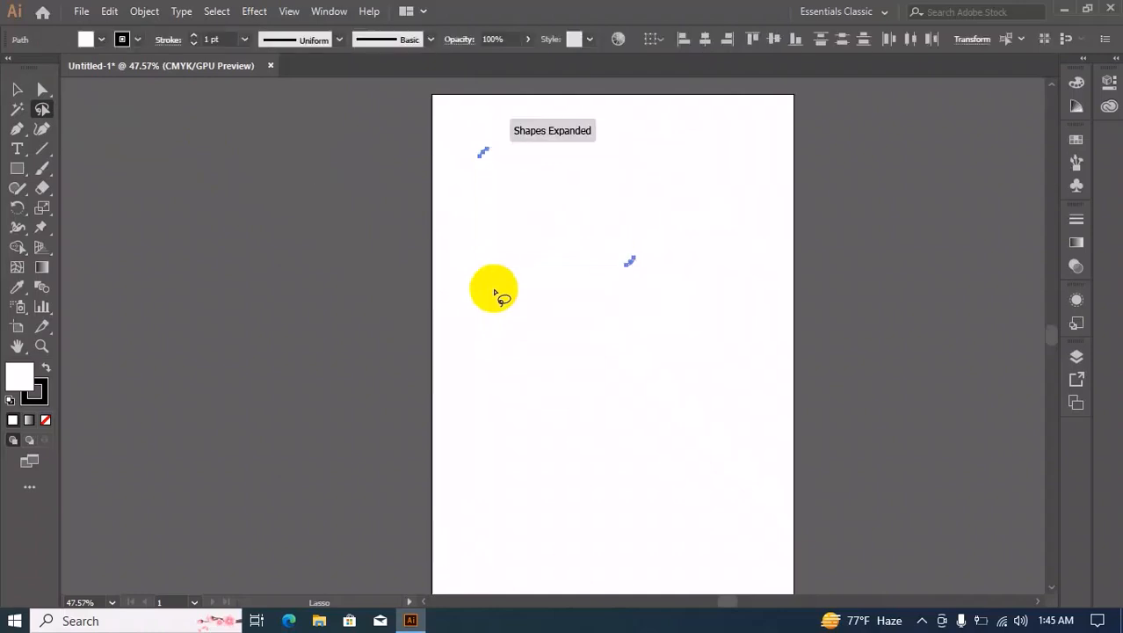
pyautogui.hotkey('ctrl', 'z')
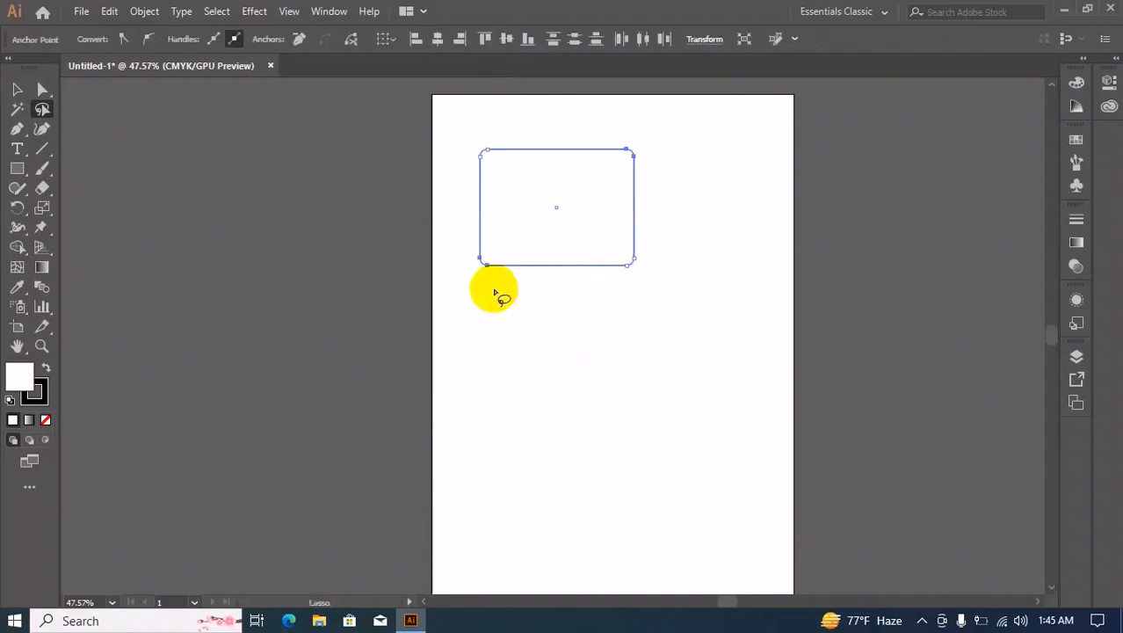
# Nudge the lassoed upper-right and lower-left corner anchors horizontally back and forth, leaving them shifted to the right
pyautogui.press('Right')
pyautogui.press('Right')
pyautogui.press('Right')
pyautogui.press('Right')
pyautogui.press('Right')
pyautogui.press('Right')
pyautogui.press('Right')
pyautogui.press('Right')
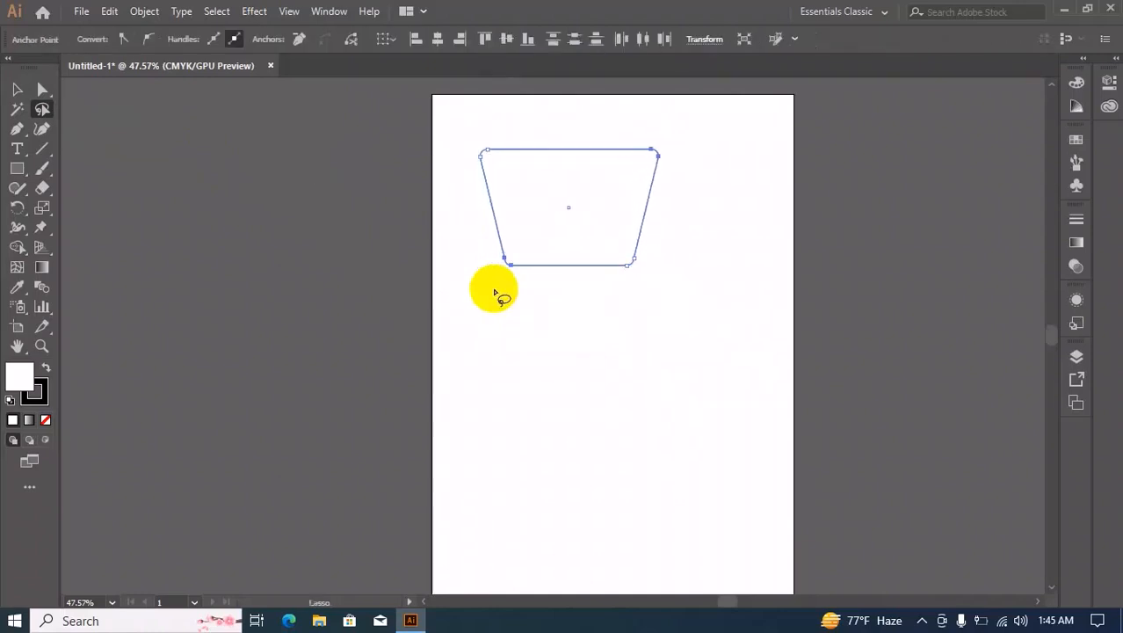
pyautogui.press('Left')
pyautogui.press('Left')
pyautogui.press('Left')
pyautogui.press('Left')
pyautogui.press('Left')
pyautogui.press('Left')
pyautogui.press('Left')
pyautogui.press('Left')
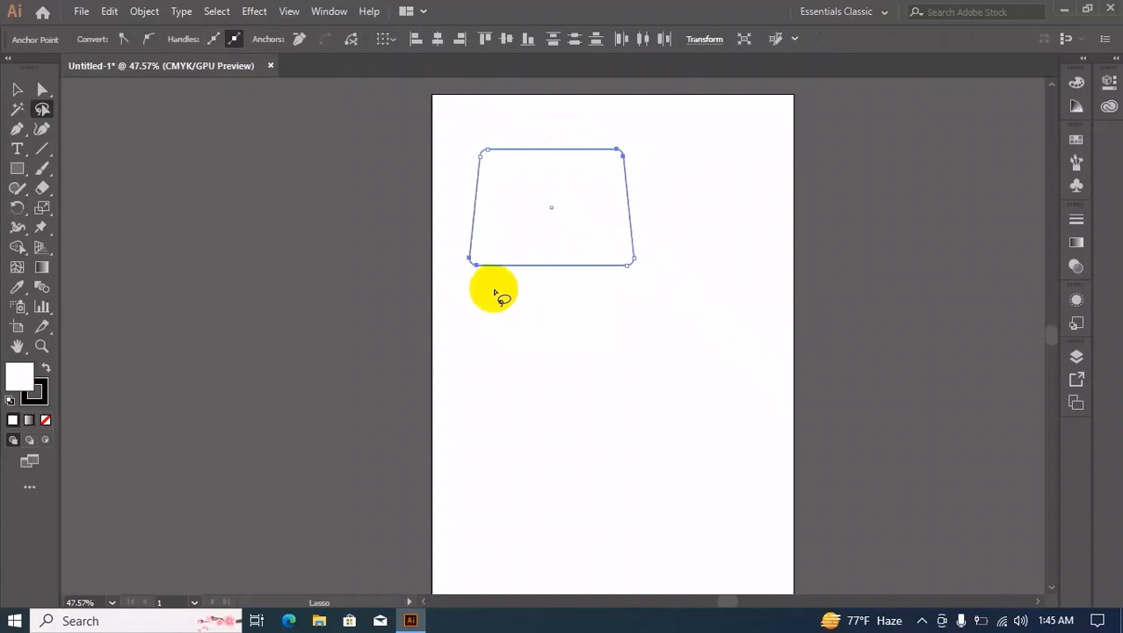
pyautogui.press('Right')
pyautogui.press('Right')
pyautogui.press('Right')
pyautogui.press('Right')
pyautogui.press('Right')
pyautogui.press('Right')
pyautogui.press('Right')
pyautogui.press('Right')
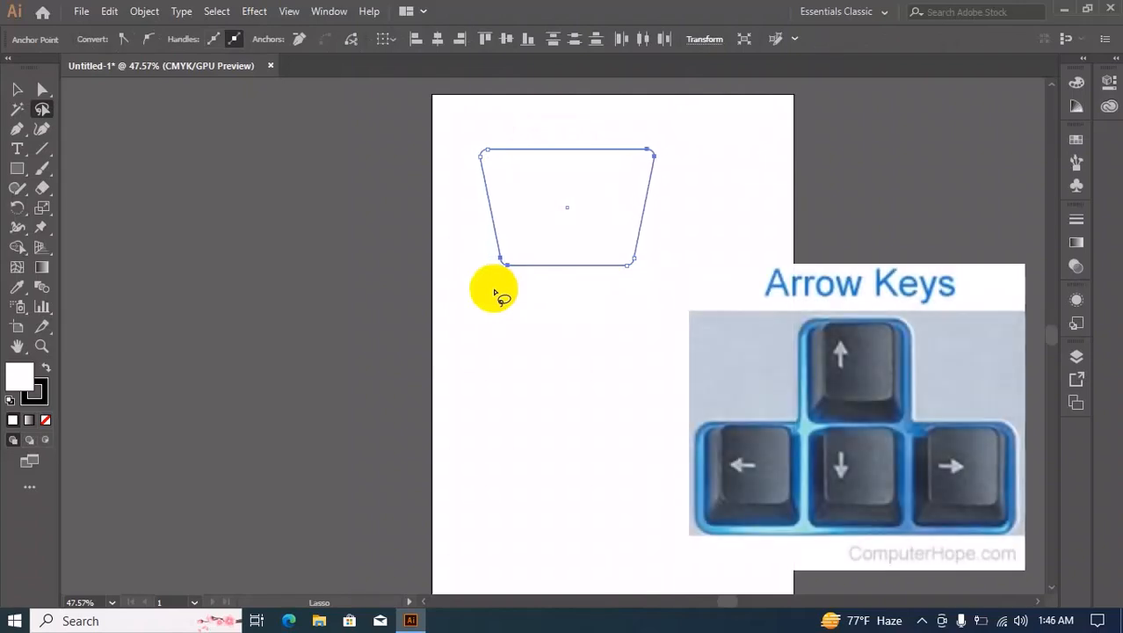
pyautogui.press('Right')
pyautogui.press('Right')
pyautogui.press('Left')
pyautogui.press('Left')
pyautogui.press('Left')
pyautogui.press('Left')
pyautogui.press('Left')
pyautogui.press('Left')
pyautogui.press('Left')
pyautogui.press('Left')
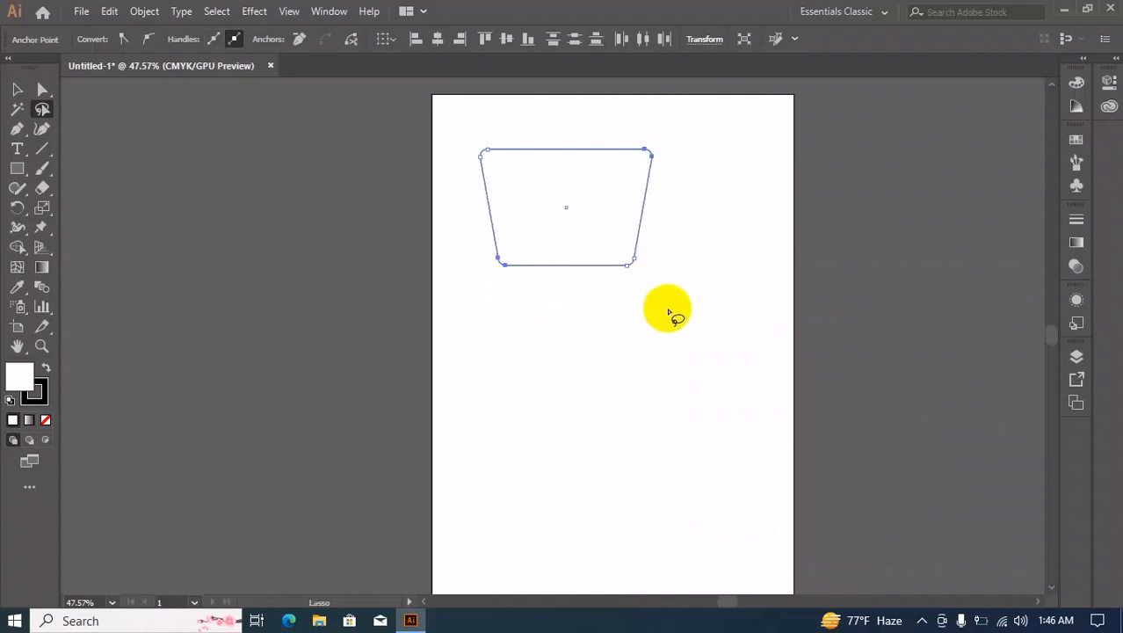
# Lasso the shape's lower-right corner anchors and nudge them slightly up and further to the left
pyautogui.moveTo(664, 297)
pyautogui.mouseDown()
pyautogui.moveTo(625, 278)
pyautogui.moveTo(620, 254)
pyautogui.moveTo(635, 247)
pyautogui.moveTo(640, 275)
pyautogui.mouseUp()
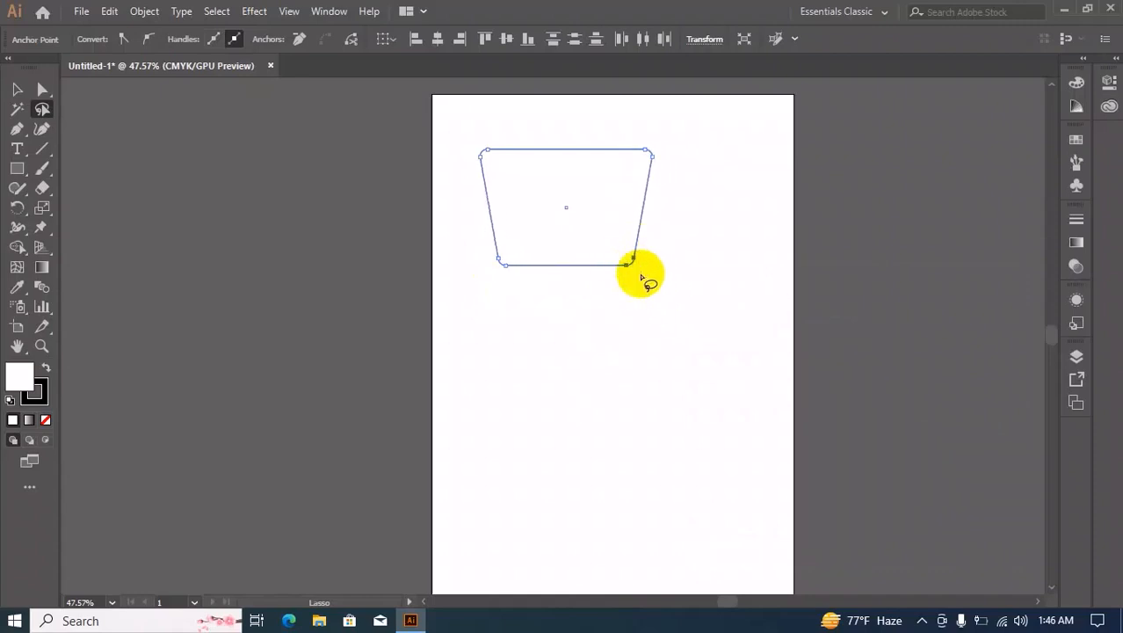
pyautogui.press('Up')
pyautogui.press('Up')
pyautogui.press('Up')
pyautogui.press('Up')
pyautogui.press('Up')
pyautogui.press('Up')
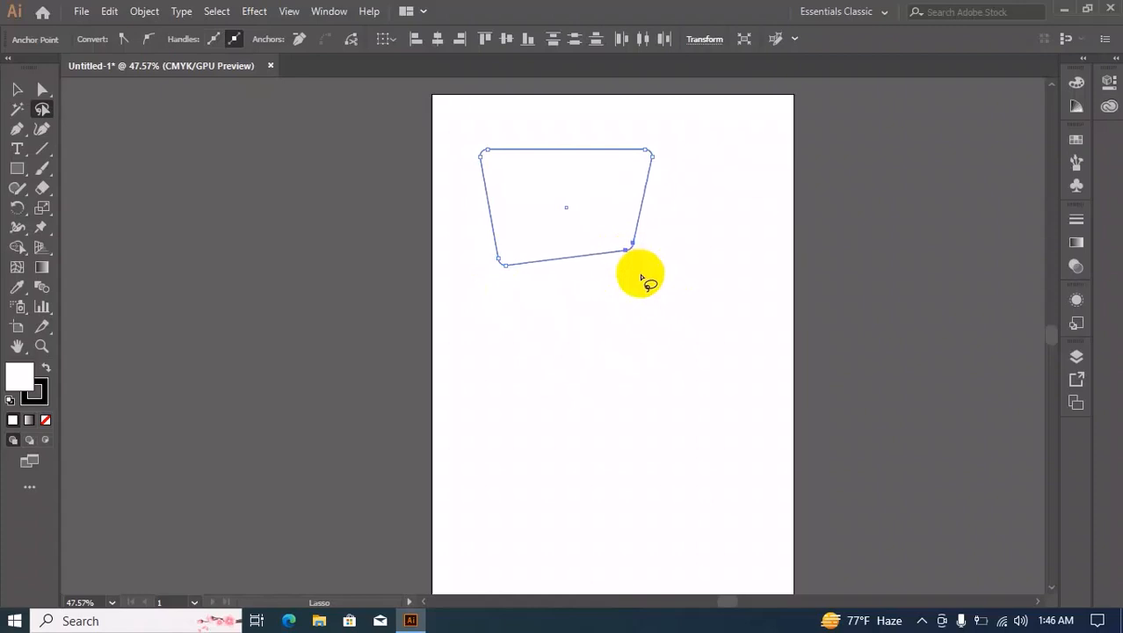
pyautogui.press('Left')
pyautogui.press('Left')
pyautogui.press('Left')
pyautogui.press('Left')
pyautogui.press('Left')
pyautogui.press('Left')
pyautogui.press('Left')
pyautogui.press('Left')
pyautogui.press('Left')
pyautogui.press('Left')
pyautogui.press('Left')
pyautogui.press('Left')
pyautogui.press('Left')
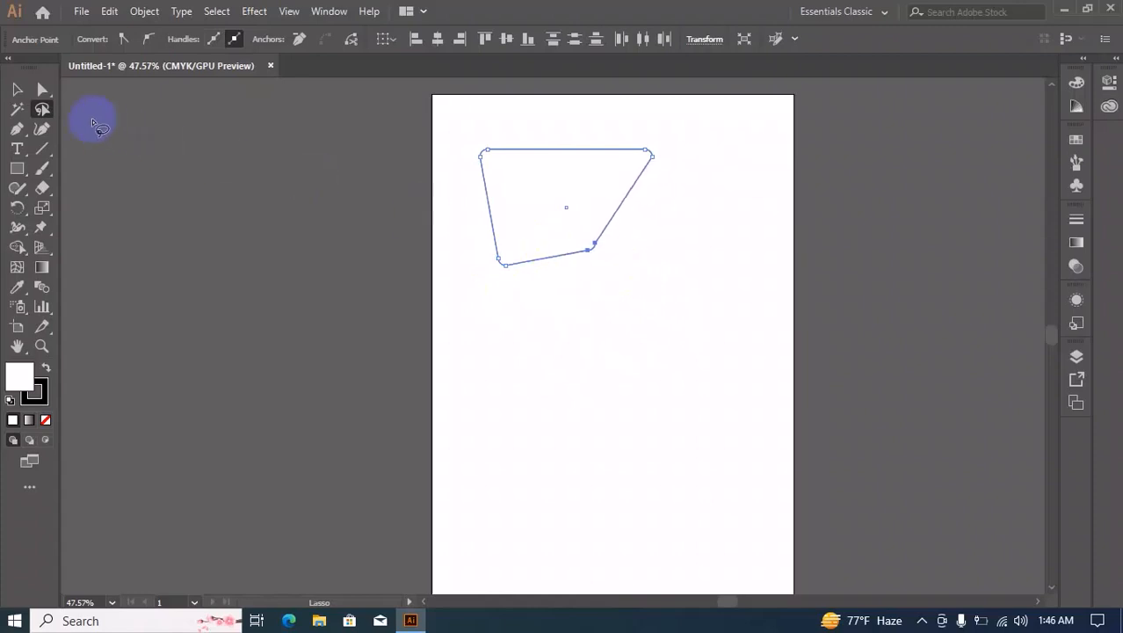
# Move the shape's upper-left corner inward close to the lower-right corner with the Direct Selection tool, and clear the selection
pyautogui.click(21, 89)
pyautogui.click(93, 114)
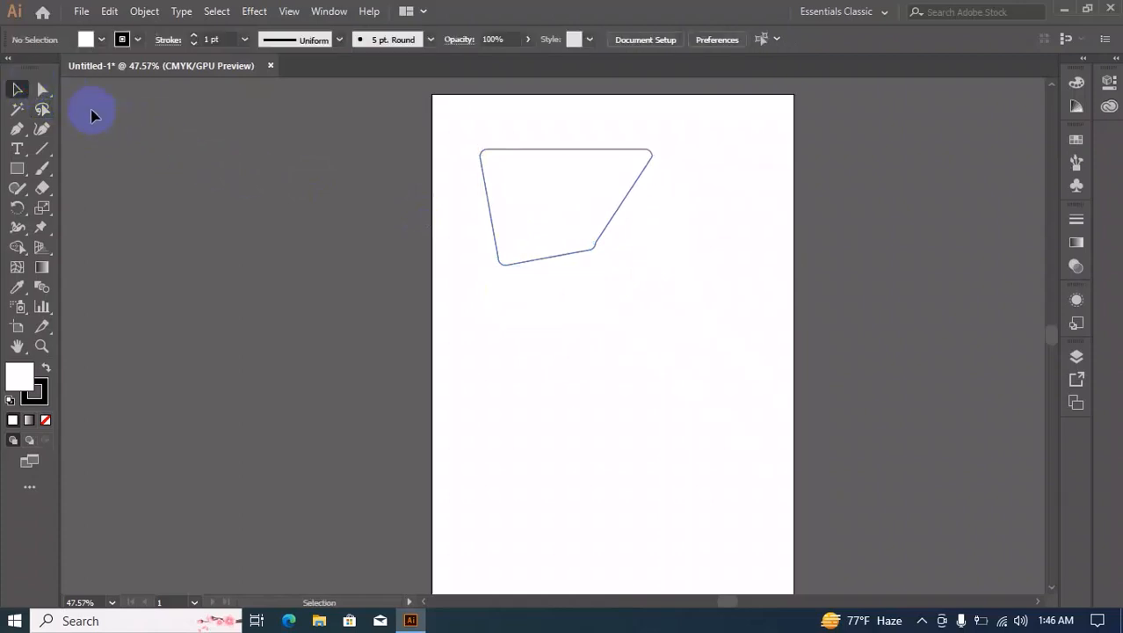
pyautogui.click(42, 92)
pyautogui.moveTo(474, 138); pyautogui.dragTo(584, 236)
pyautogui.click(664, 264)
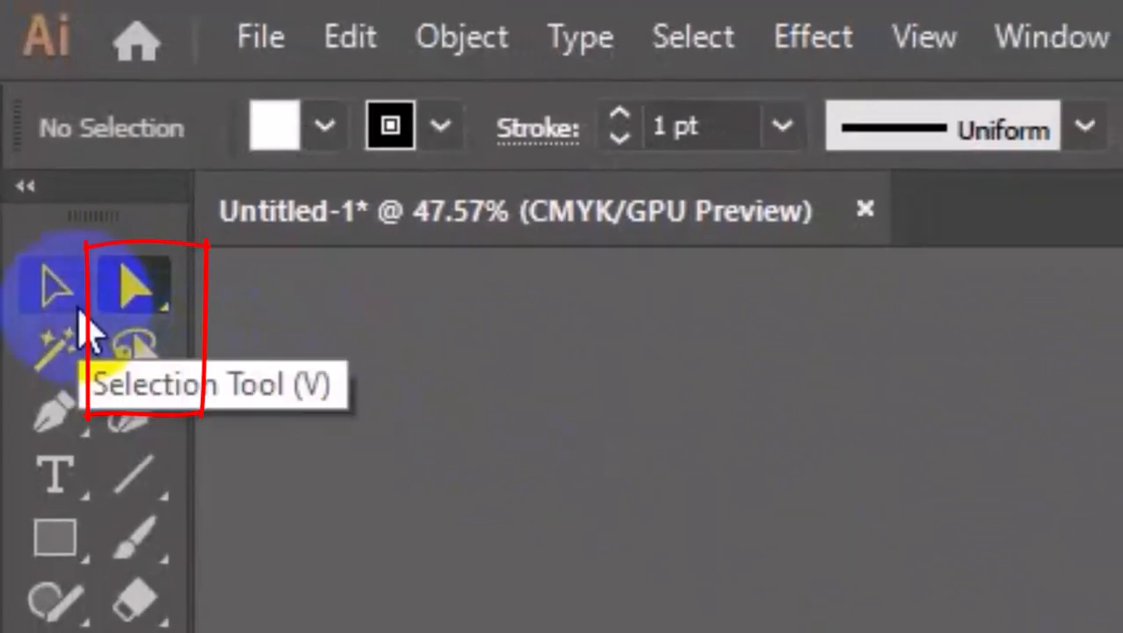
# Select the whole bent shape with the Selection tool, switch briefly to the Magic Wand, and clear the selection
pyautogui.click(79, 309)
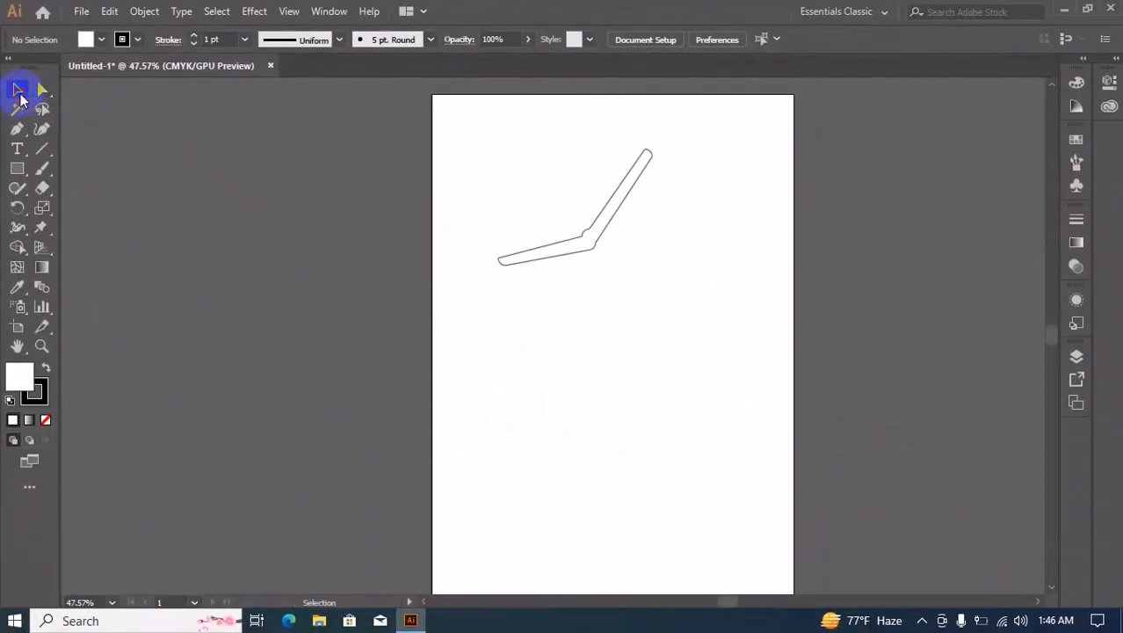
pyautogui.click(602, 231)
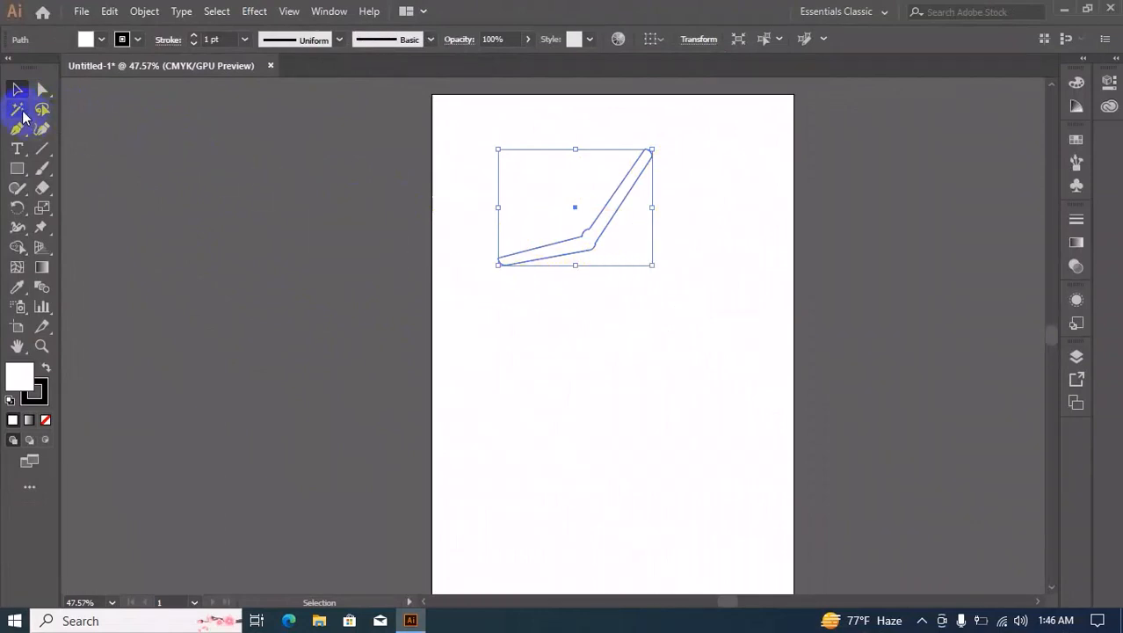
pyautogui.click(17, 109)
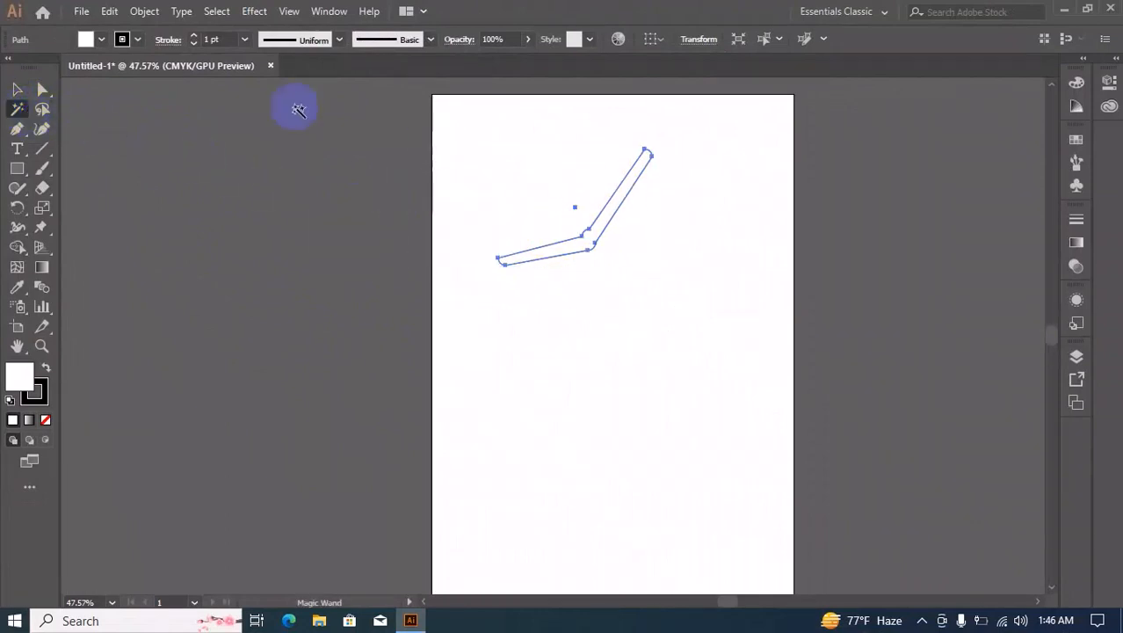
pyautogui.click(18, 88)
pyautogui.click(332, 170)
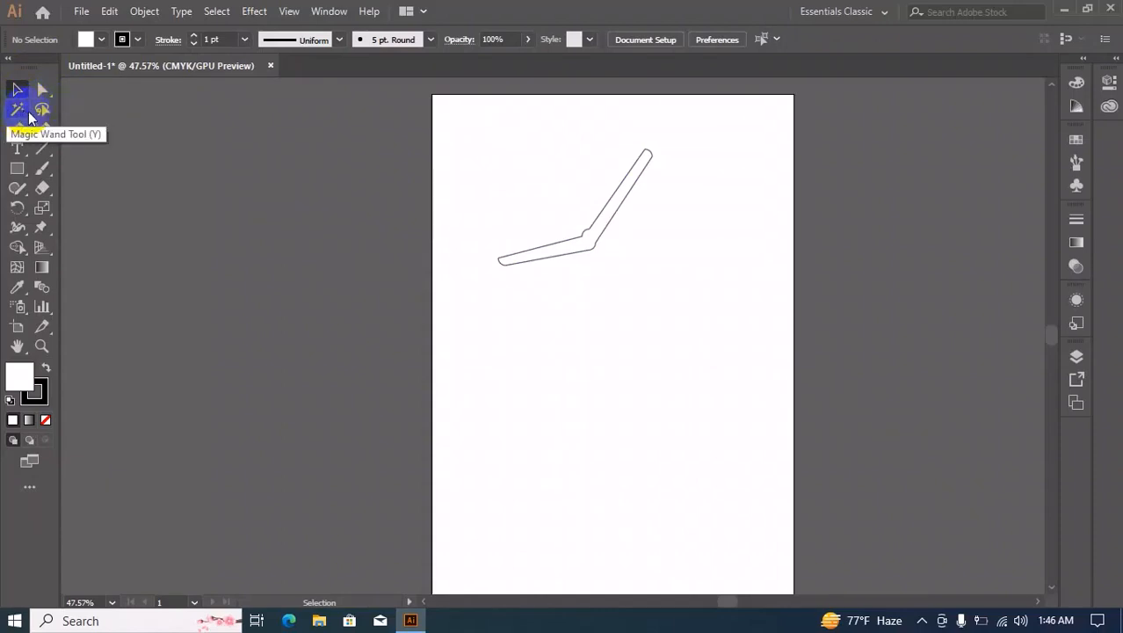
# Delete the bent shape from the artboard
pyautogui.moveTo(482, 212); pyautogui.dragTo(532, 296)
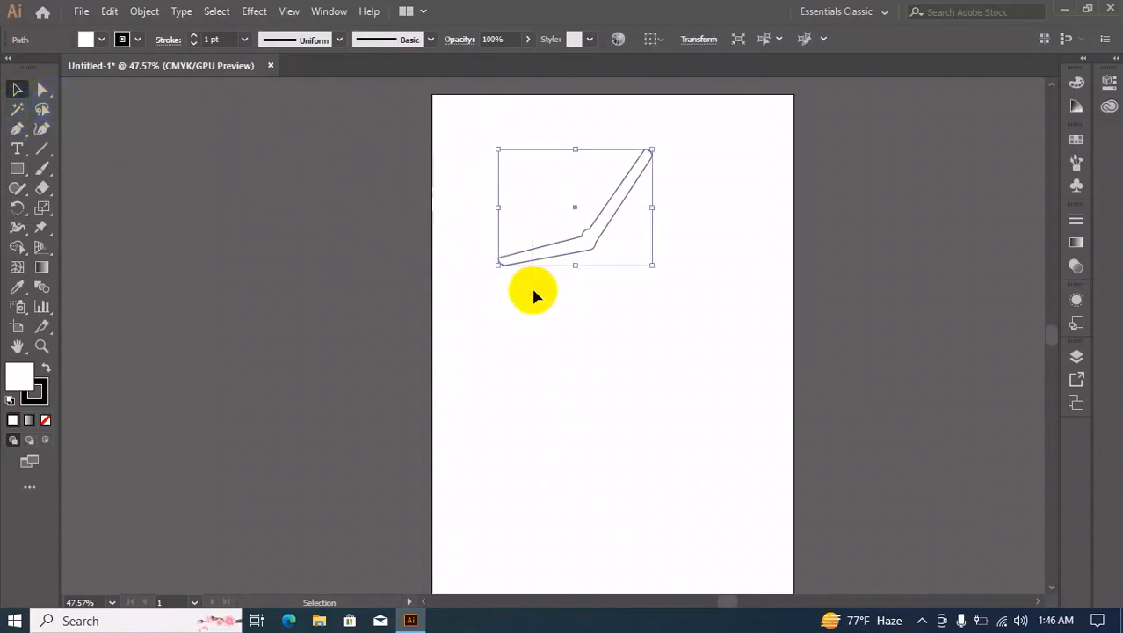
pyautogui.press('Delete')
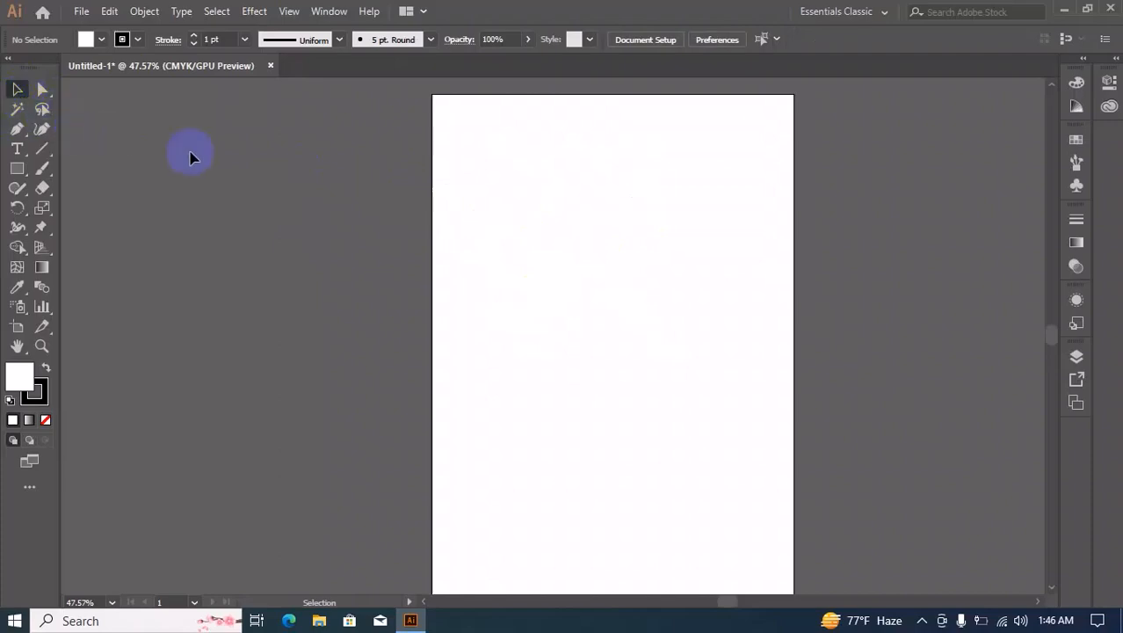
pyautogui.moveTo(446, 144); pyautogui.dragTo(615, 300)
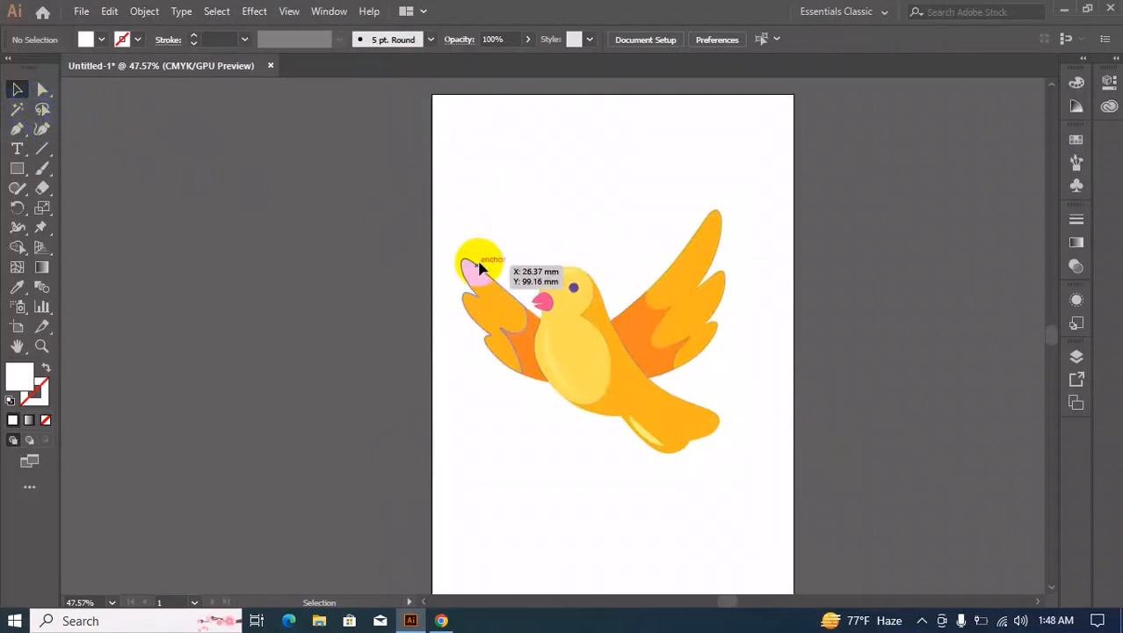
# Fill the bird's eye with red from the color spectrum, and deselect it
pyautogui.click(515, 250)
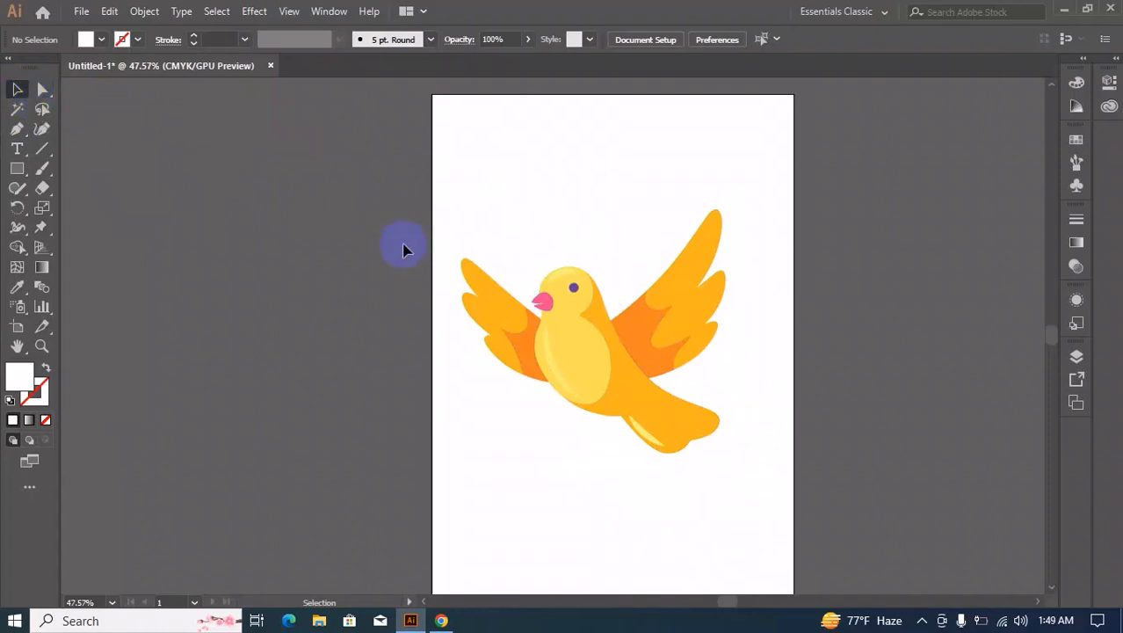
pyautogui.click(577, 290)
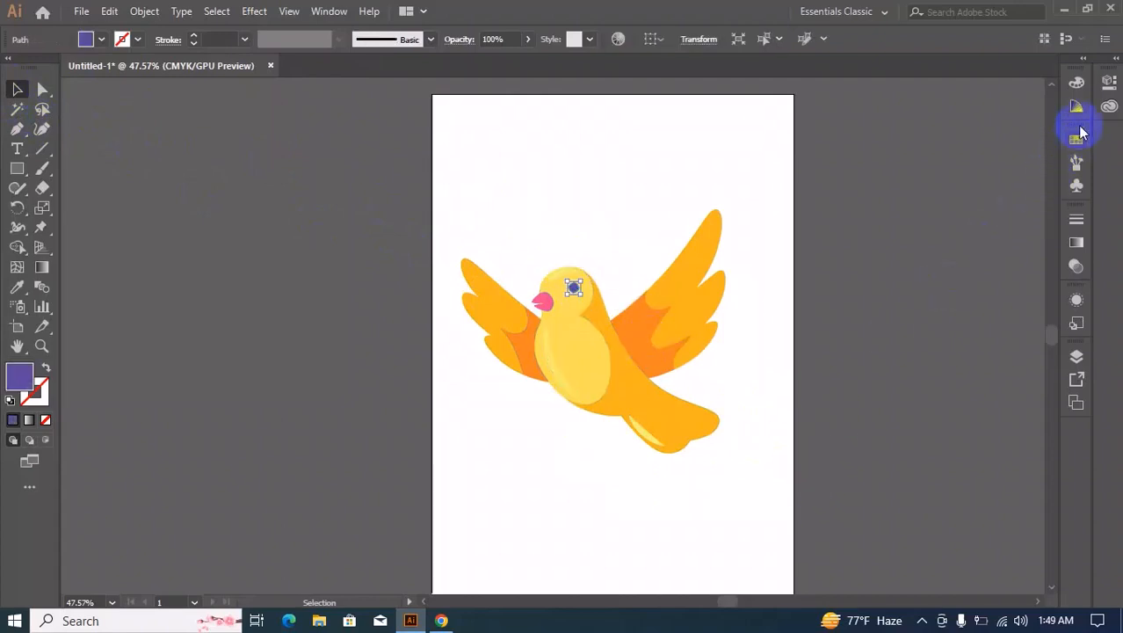
pyautogui.click(1077, 86)
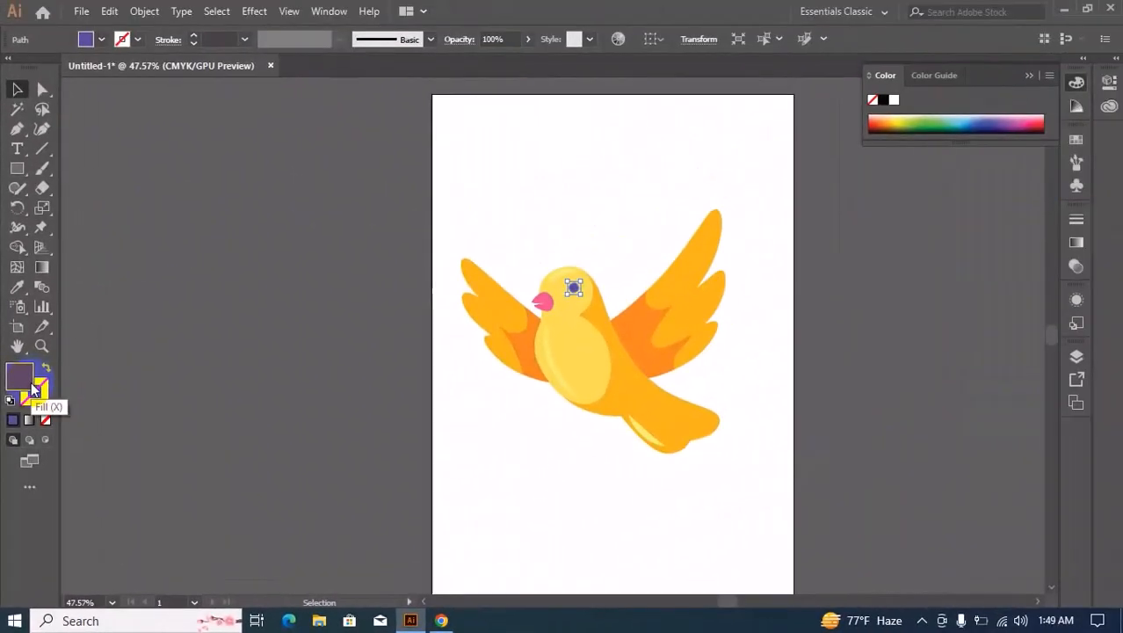
pyautogui.click(870, 124)
pyautogui.click(808, 148)
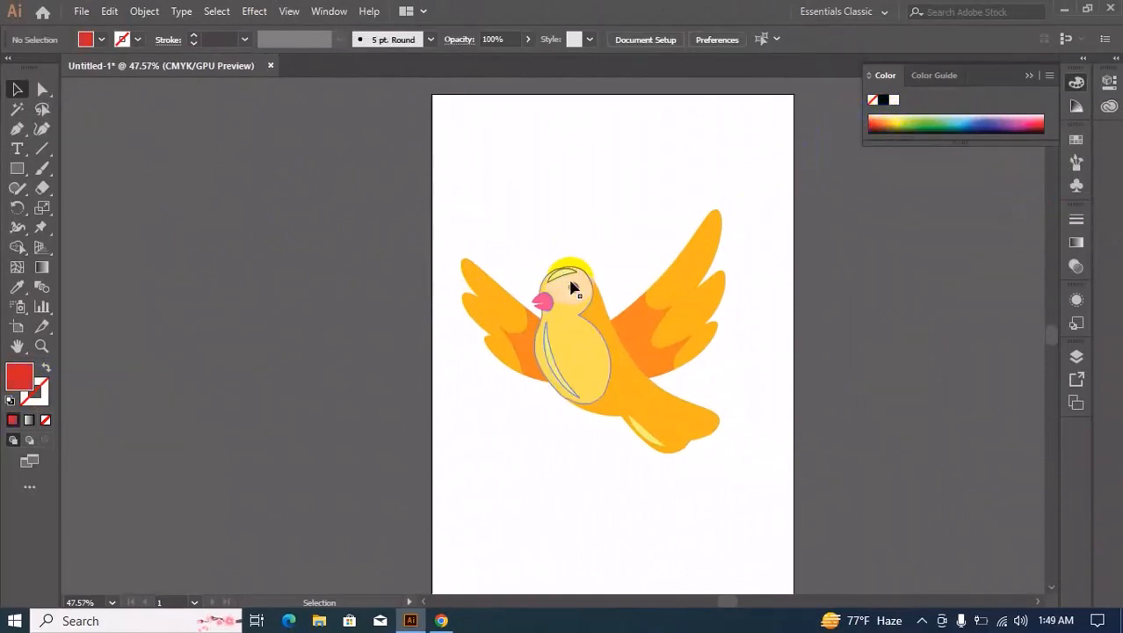
# Recolor the bird's eye with a pink fill from the color spectrum, and deselect it
pyautogui.click(571, 287)
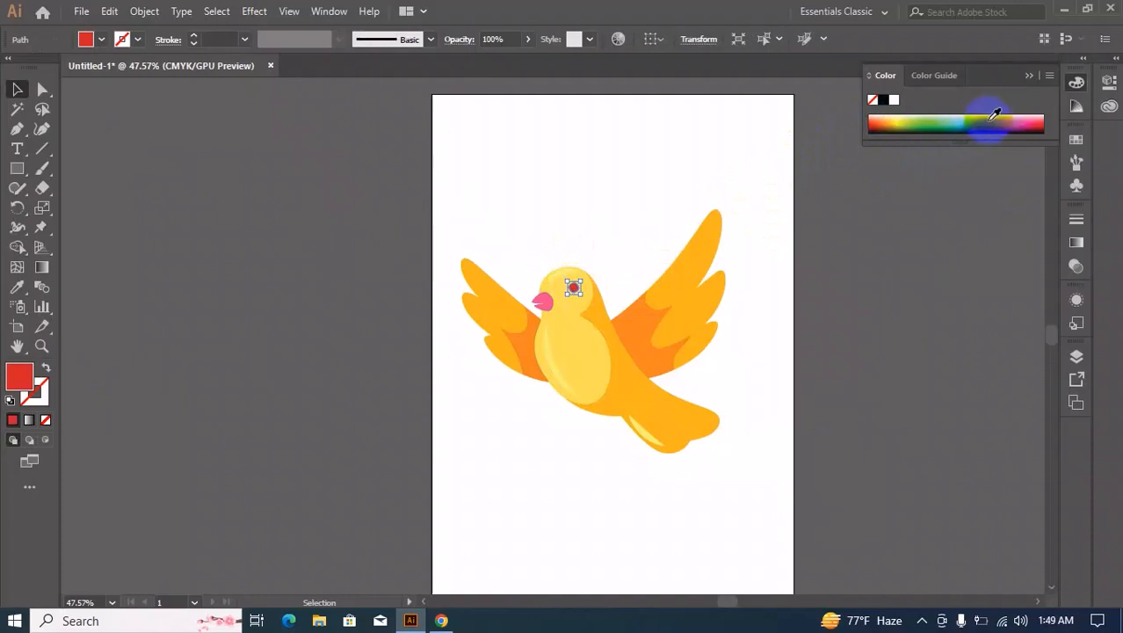
pyautogui.click(1034, 116)
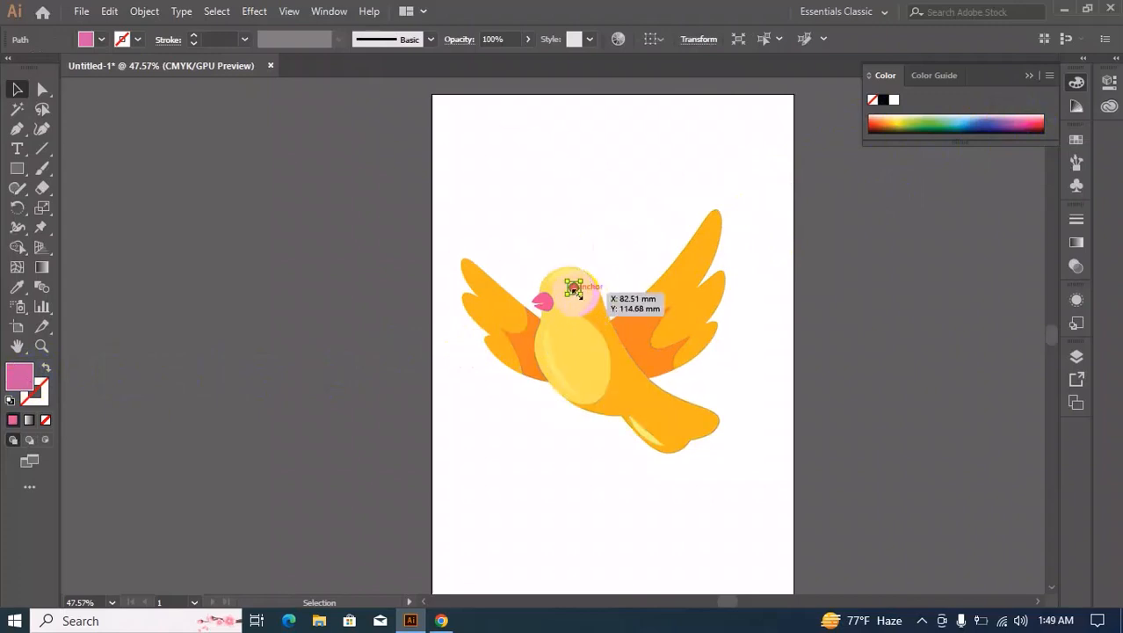
pyautogui.click(607, 254)
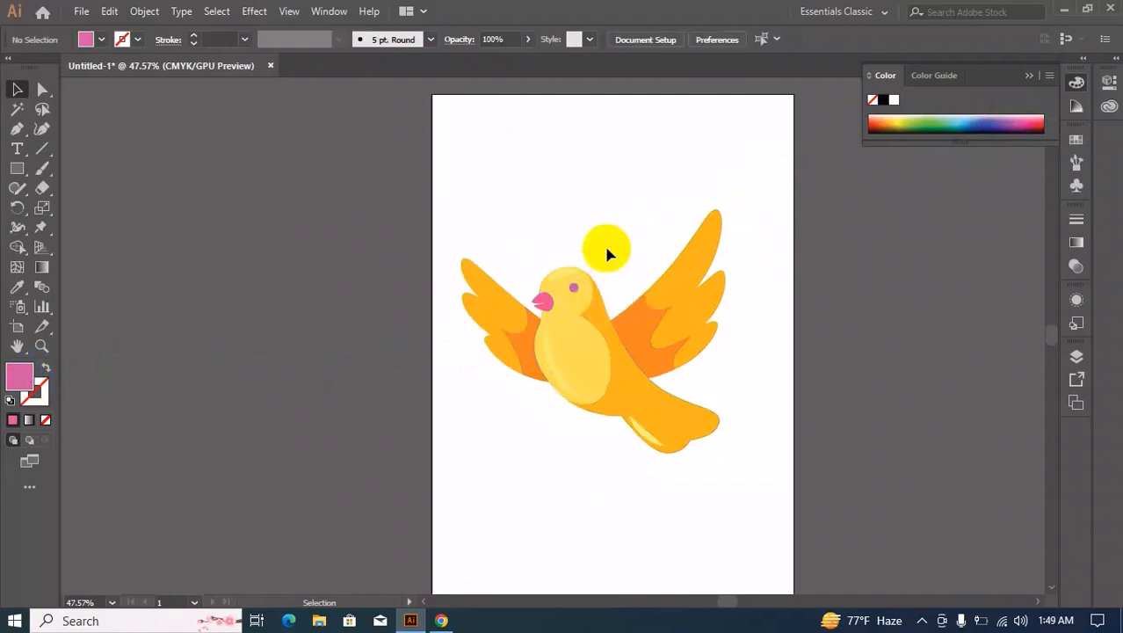
# Give the bird's eye a green stroke from the color spectrum, and deselect it
pyautogui.click(573, 292)
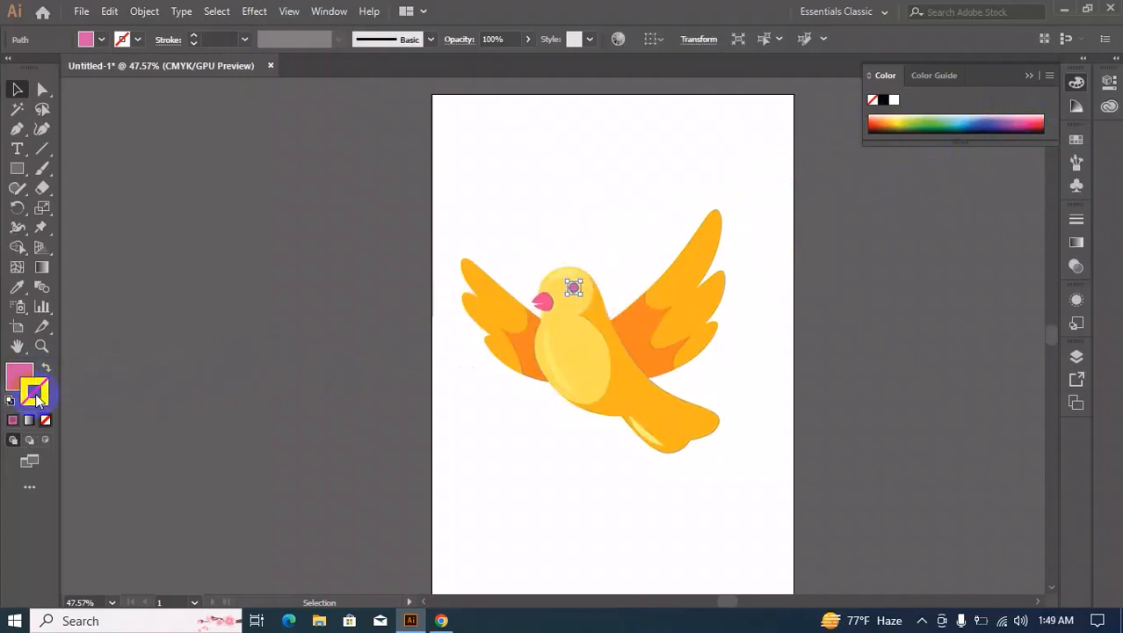
pyautogui.click(922, 119)
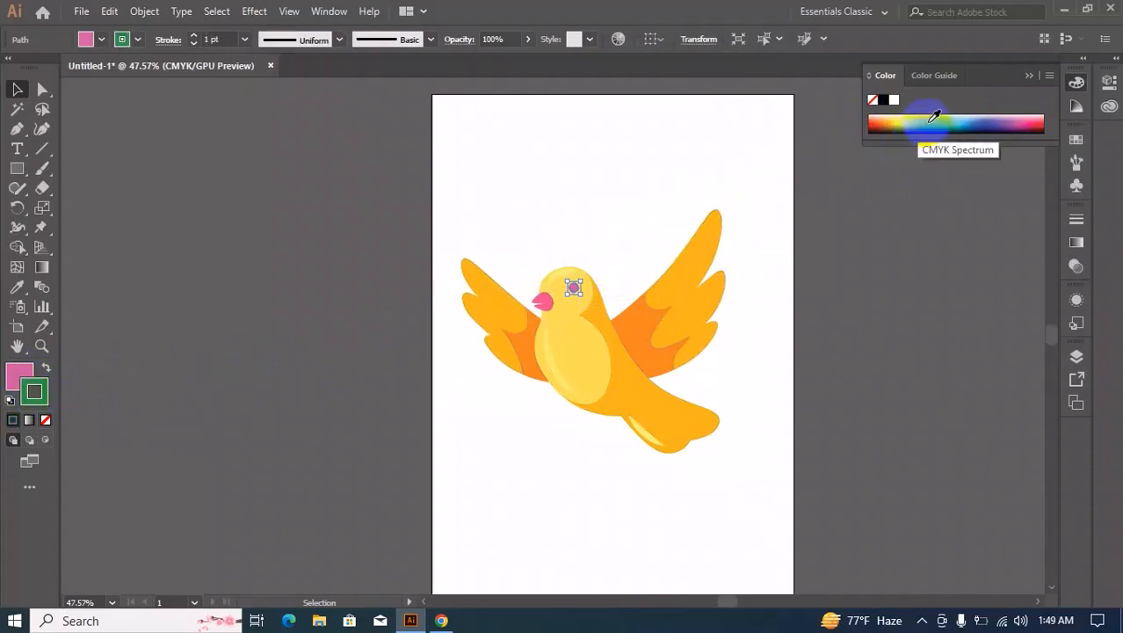
pyautogui.click(943, 116)
pyautogui.click(878, 303)
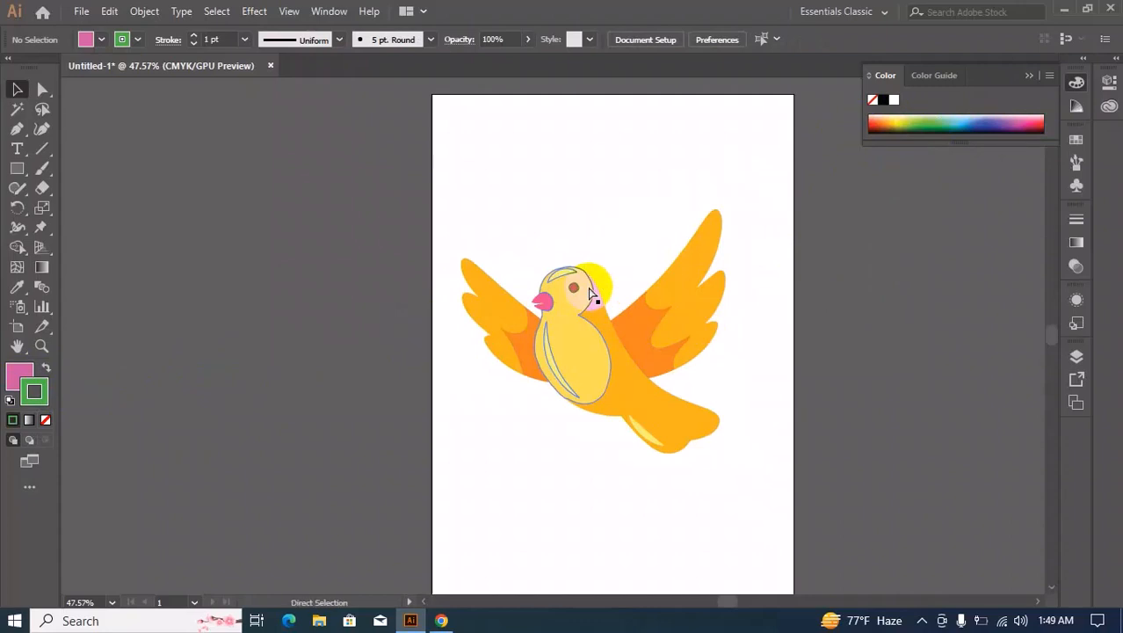
# Remove the stroke from the bird's eye and fill the eye with black
pyautogui.hotkey('ctrl', '+')
pyautogui.hotkey('ctrl', '+')
pyautogui.hotkey('ctrl', '+')
pyautogui.hotkey('ctrl', '+')
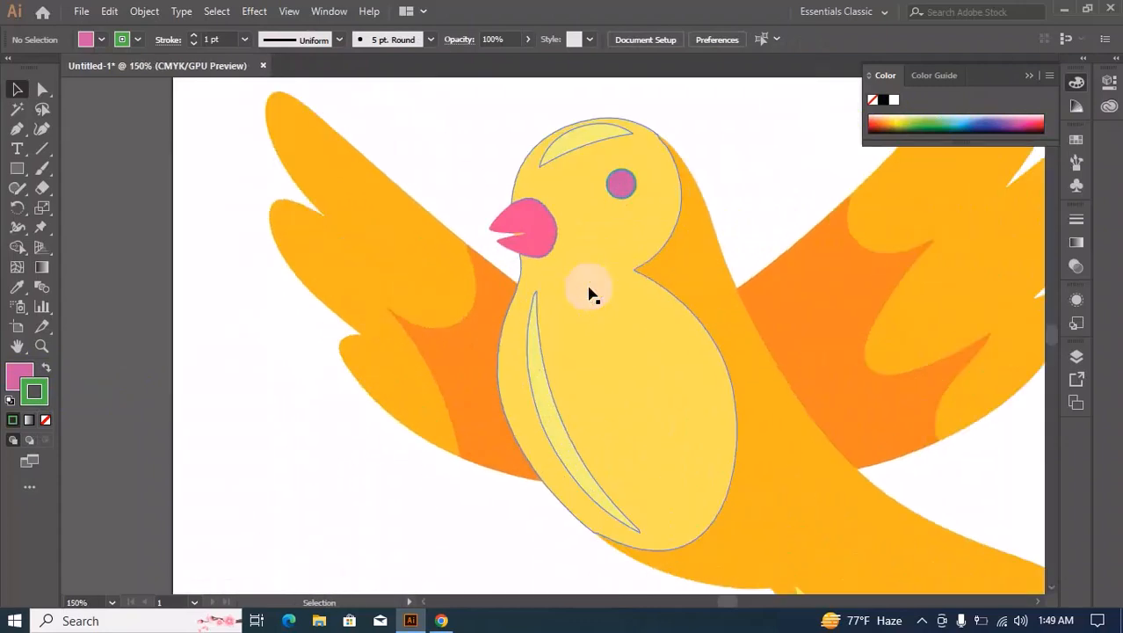
pyautogui.click(623, 185)
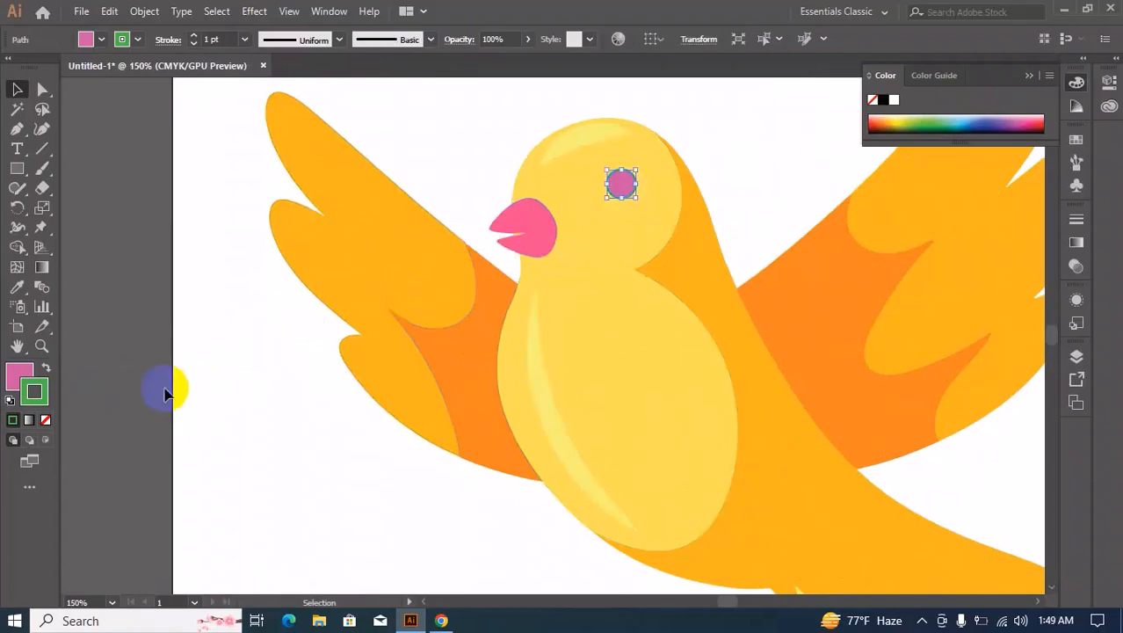
pyautogui.click(50, 423)
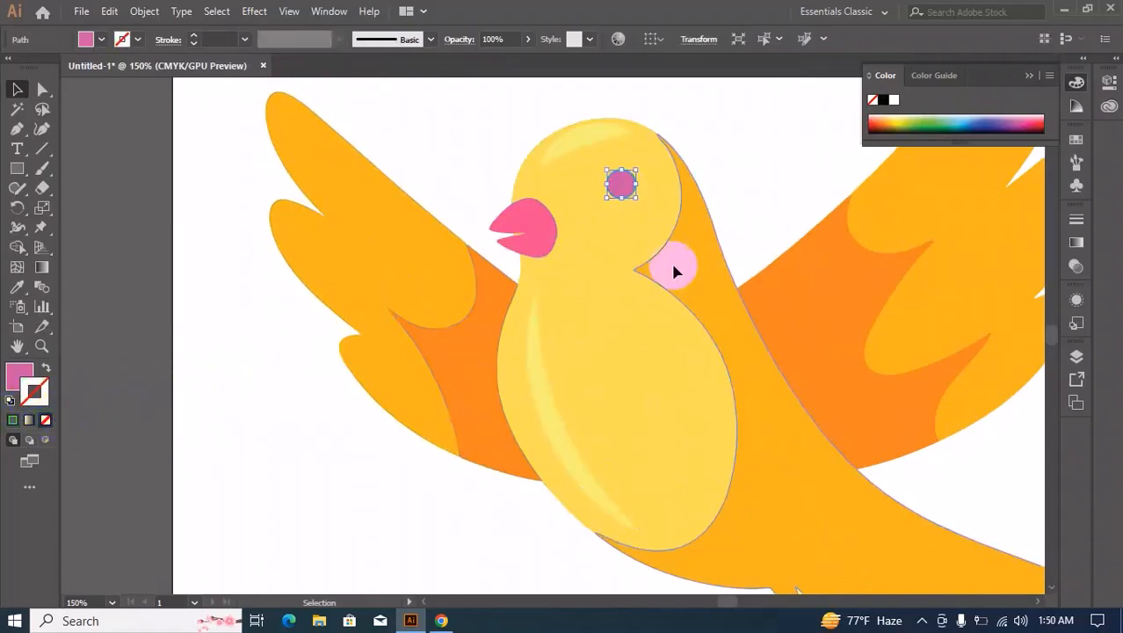
pyautogui.click(16, 380)
pyautogui.click(882, 100)
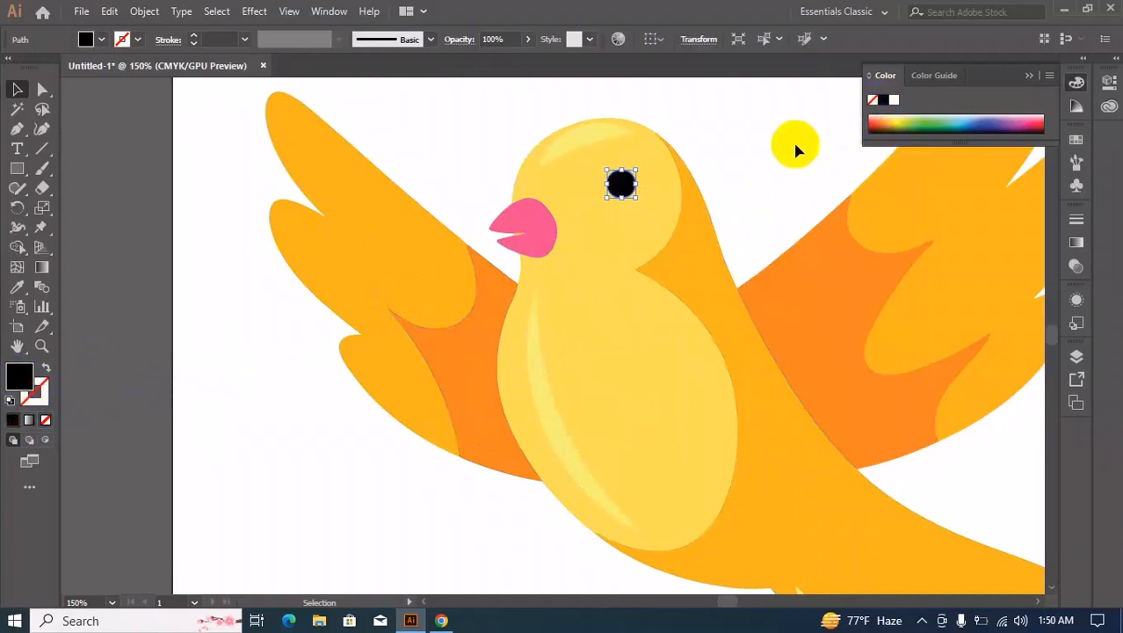
pyautogui.click(787, 155)
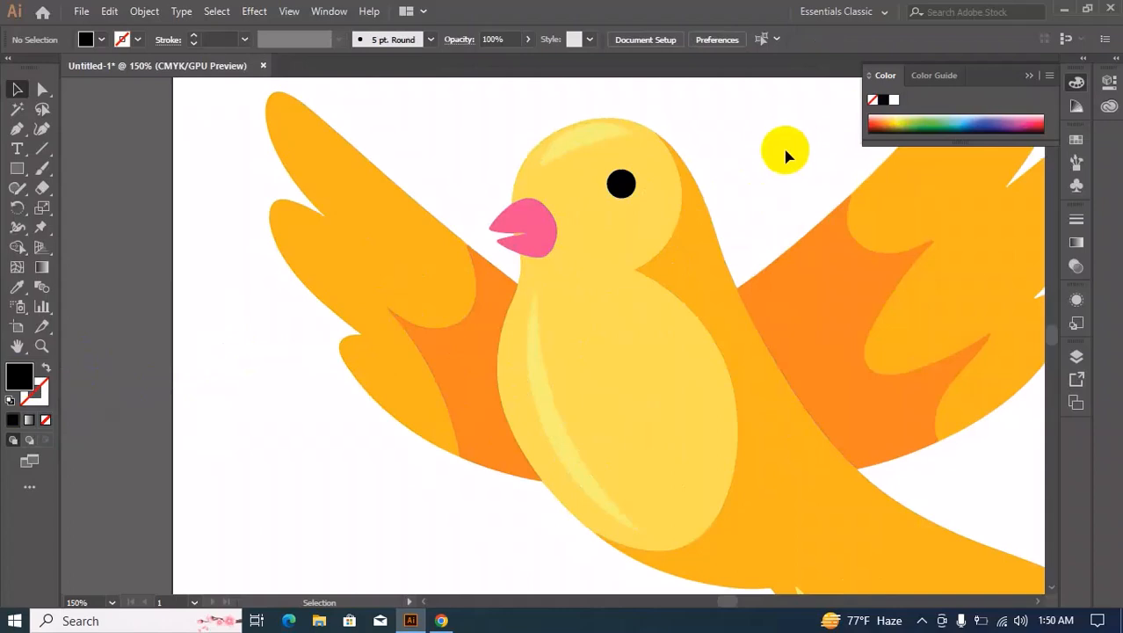
# View the whole bird at 66.67% zoom, and select and deselect its black eye
pyautogui.hotkey('ctrl', '-')
pyautogui.hotkey('ctrl', '-')
pyautogui.hotkey('ctrl', 'F11')
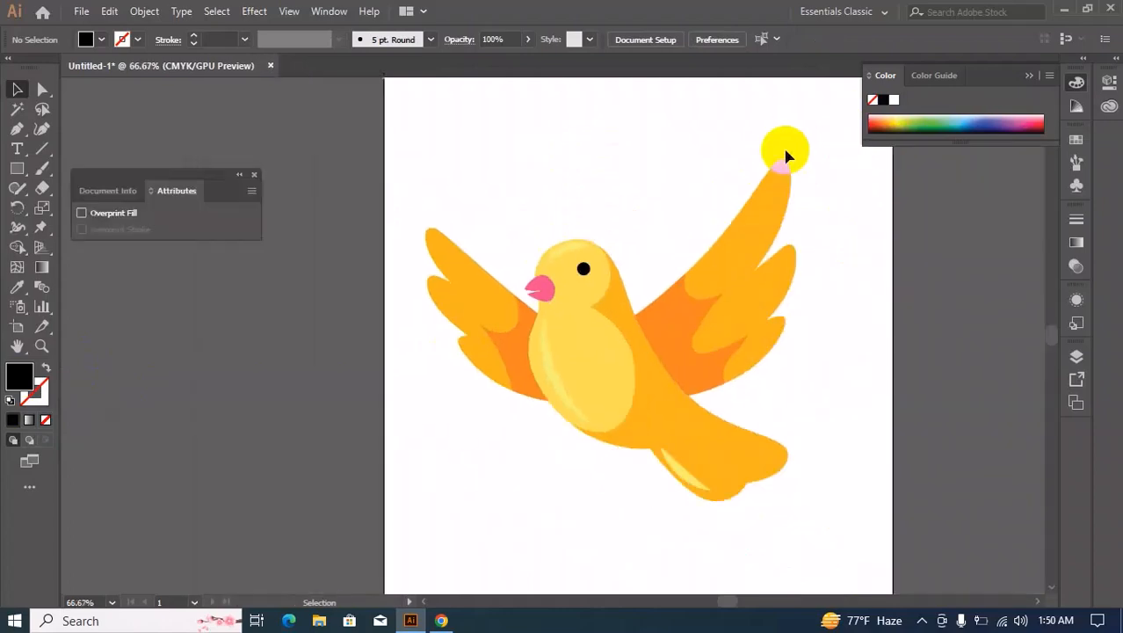
pyautogui.click(253, 173)
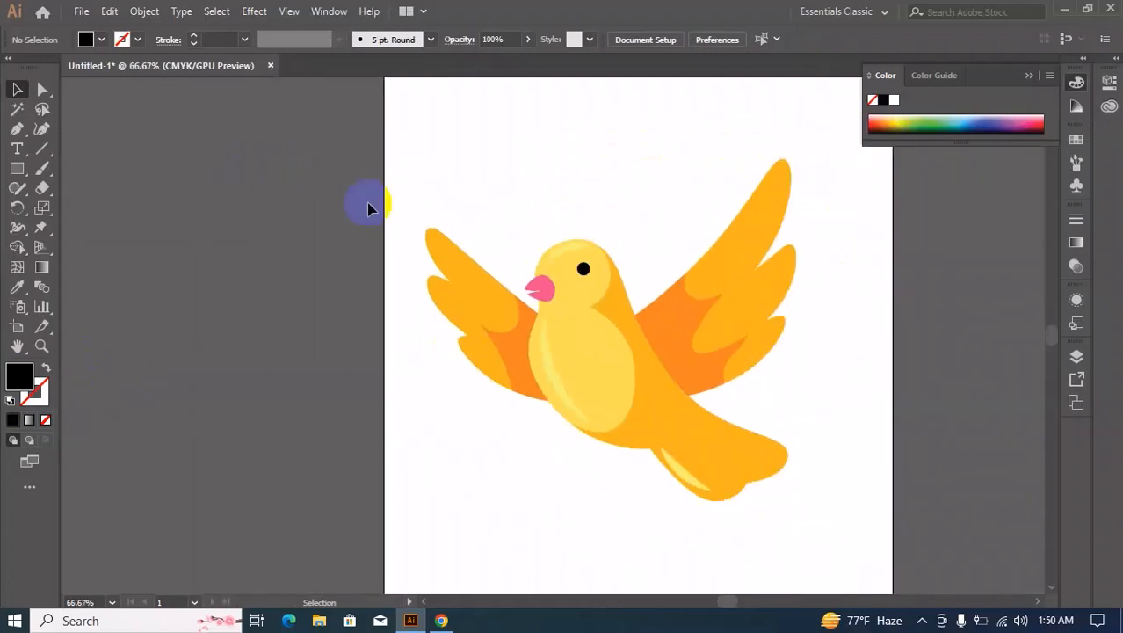
pyautogui.click(583, 269)
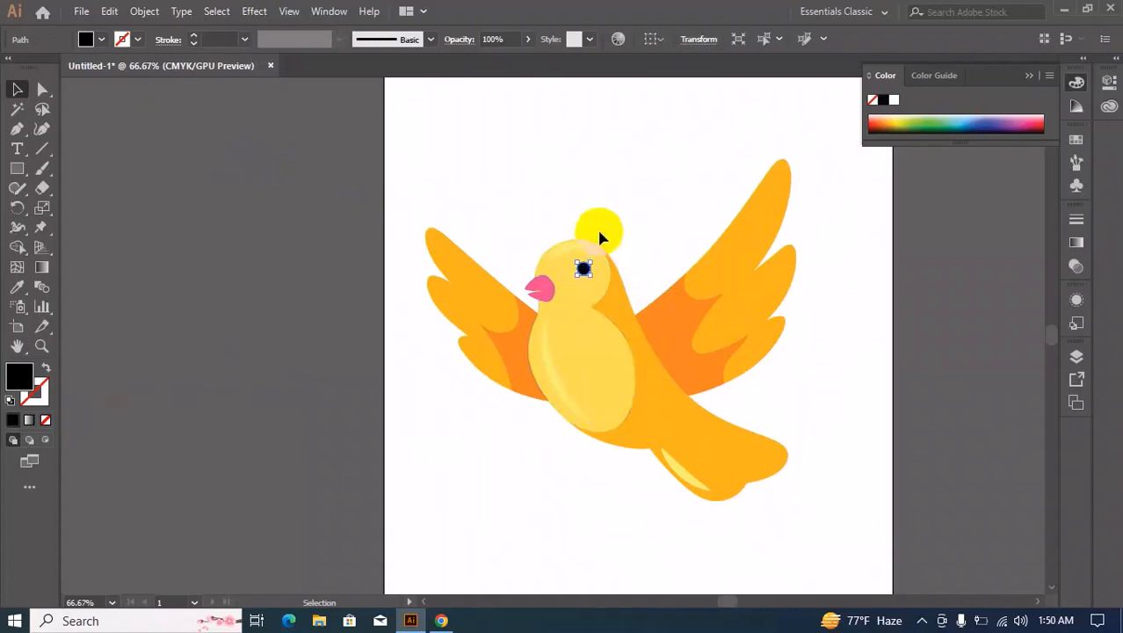
pyautogui.click(610, 226)
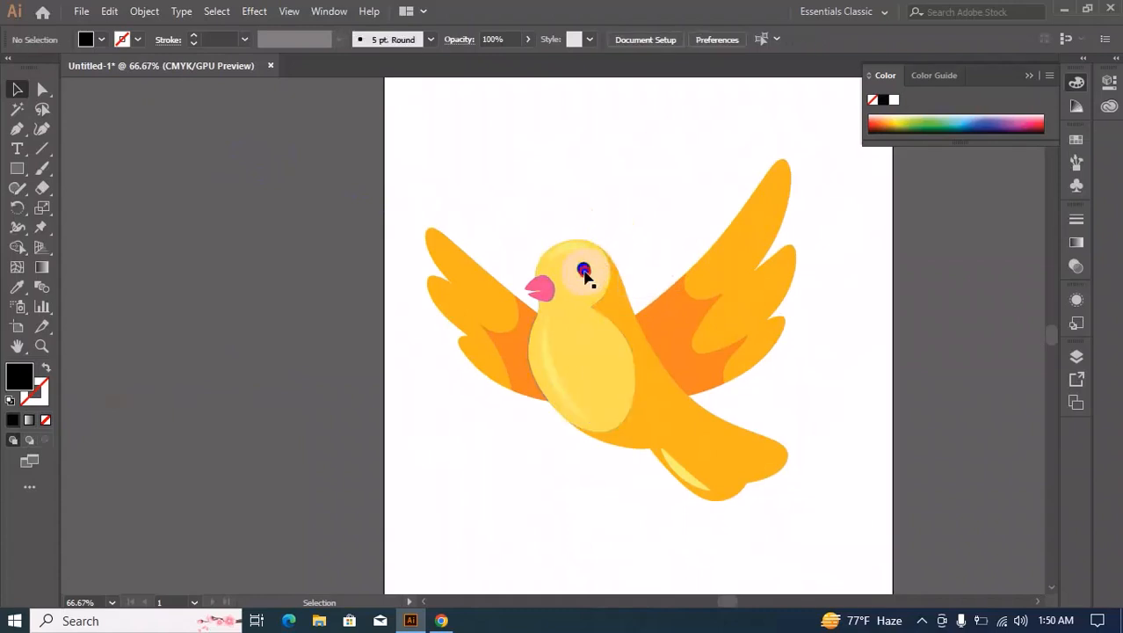
# Select the bird's eye, the inner patches of both wings and the tail highlight one at a time, and clear the selection
pyautogui.click(583, 269)
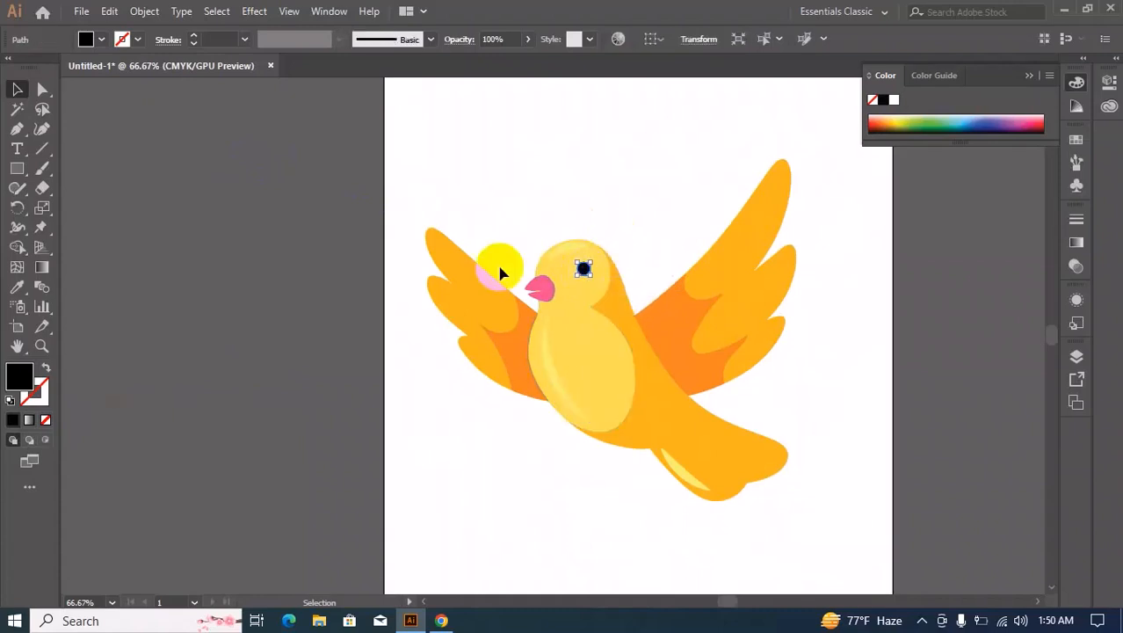
pyautogui.click(630, 185)
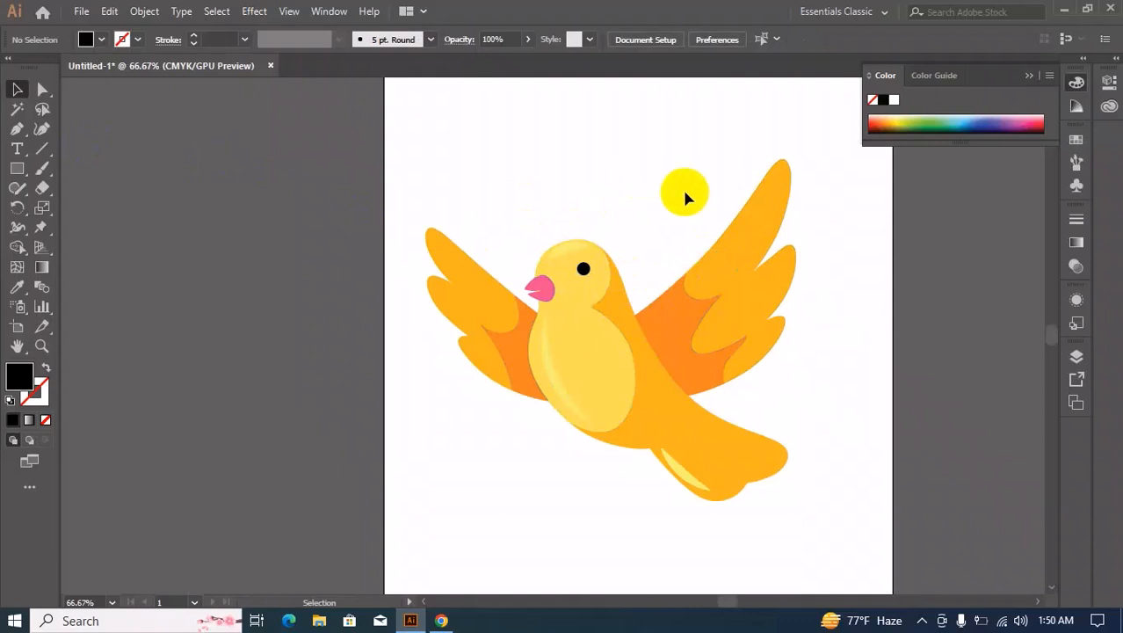
pyautogui.click(672, 309)
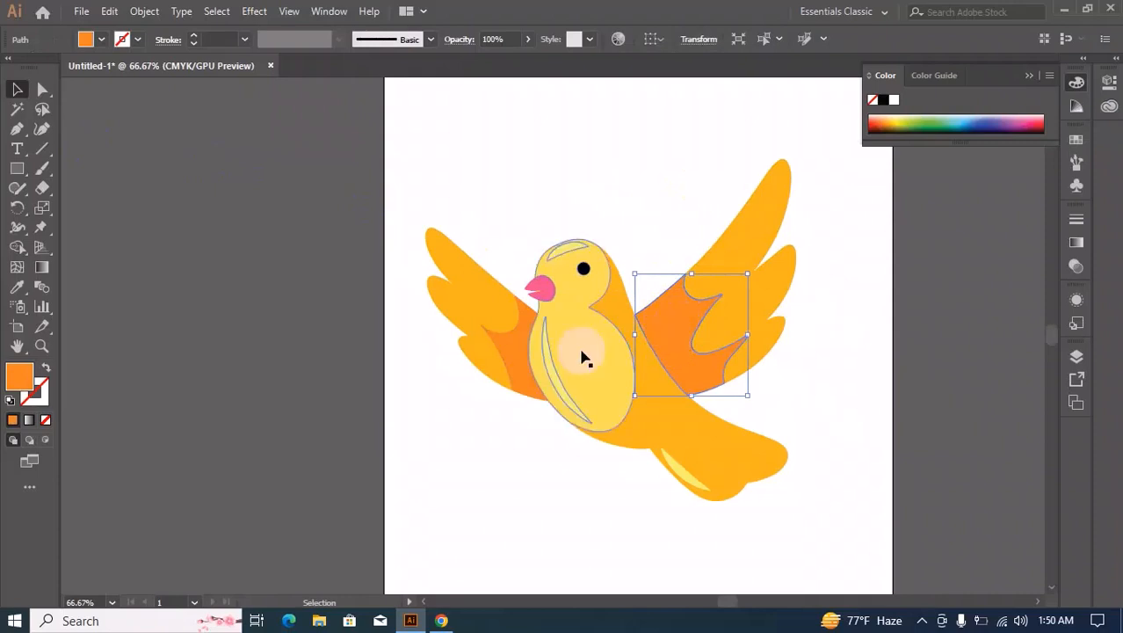
pyautogui.click(518, 368)
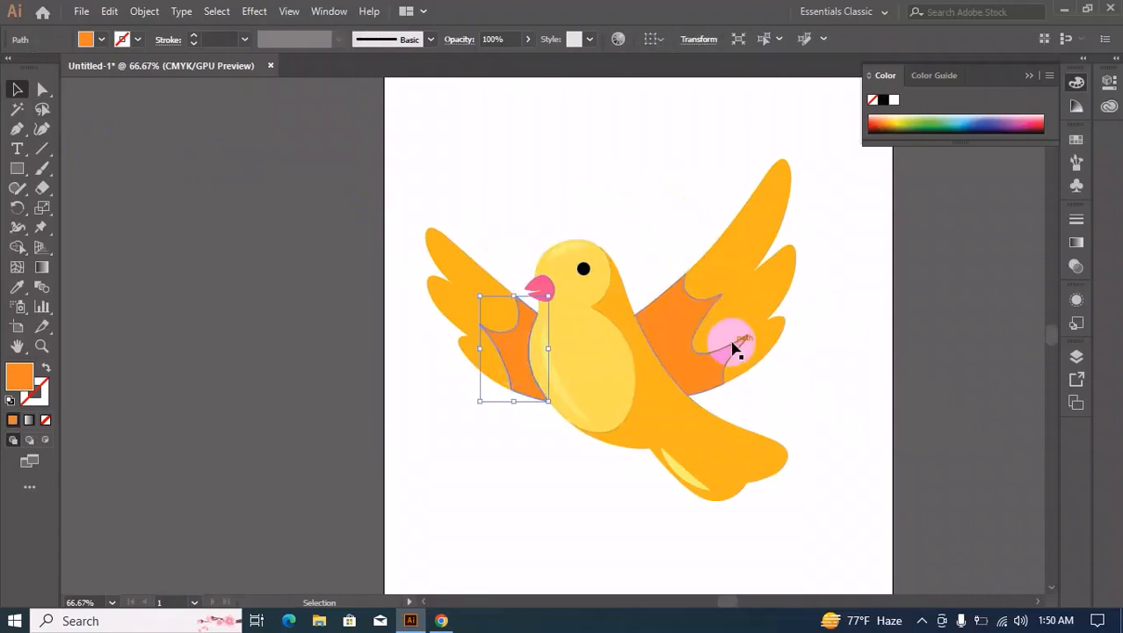
pyautogui.click(672, 341)
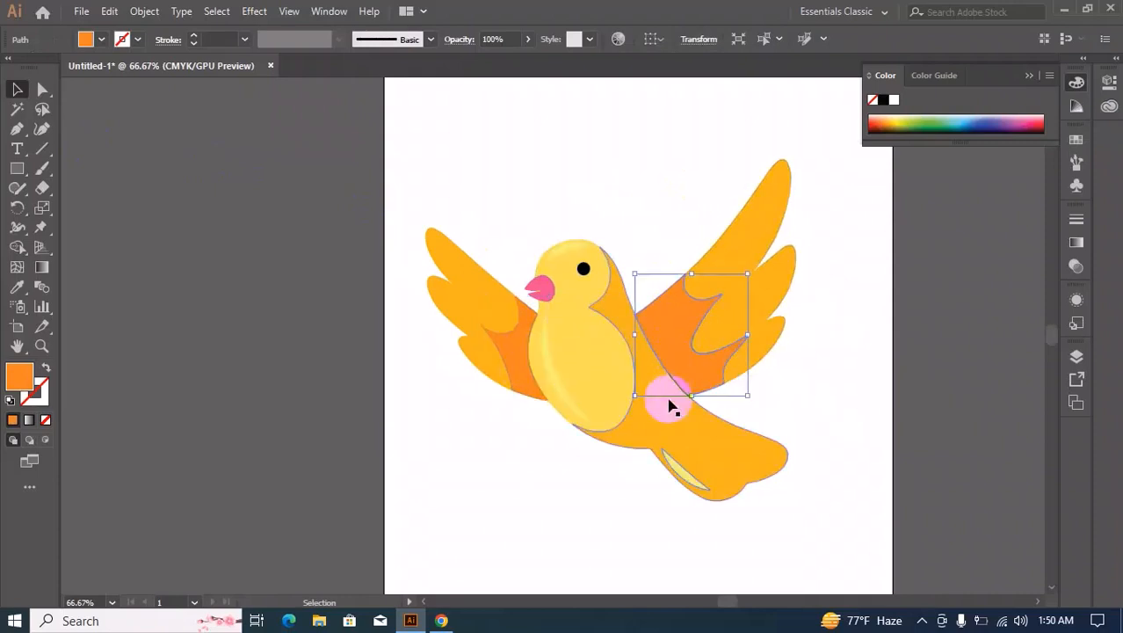
pyautogui.click(688, 482)
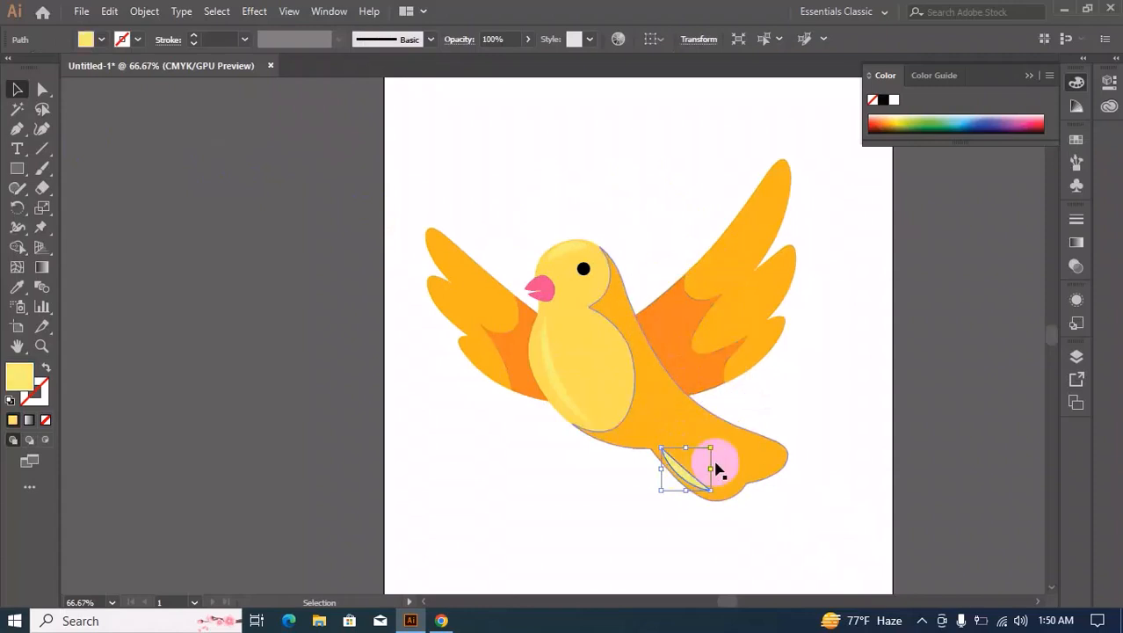
pyautogui.click(813, 424)
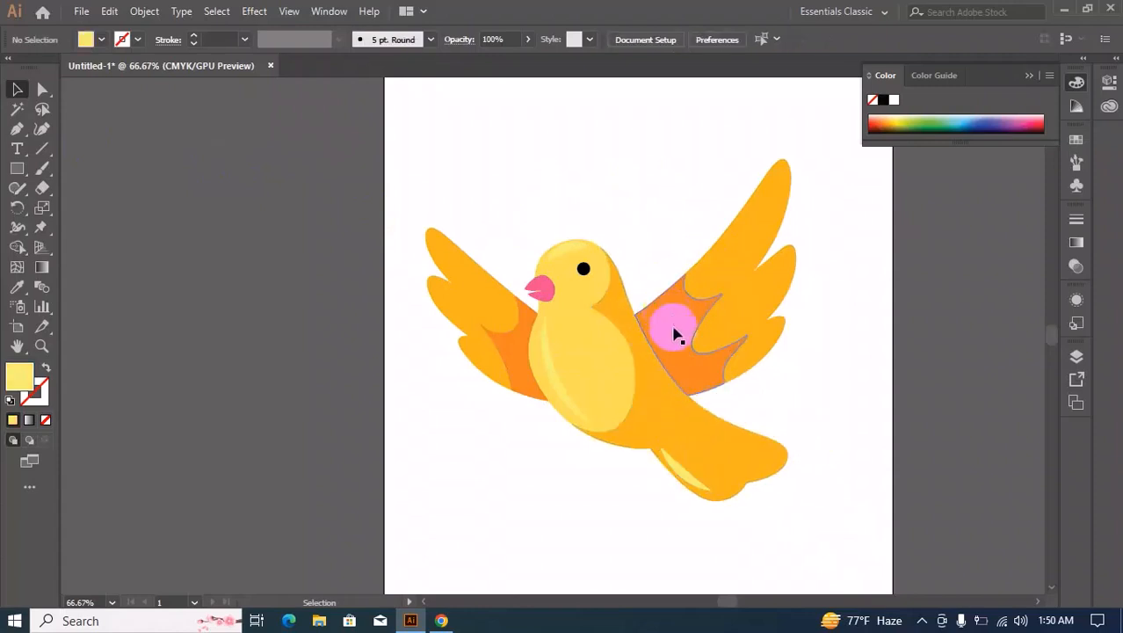
pyautogui.click(650, 313)
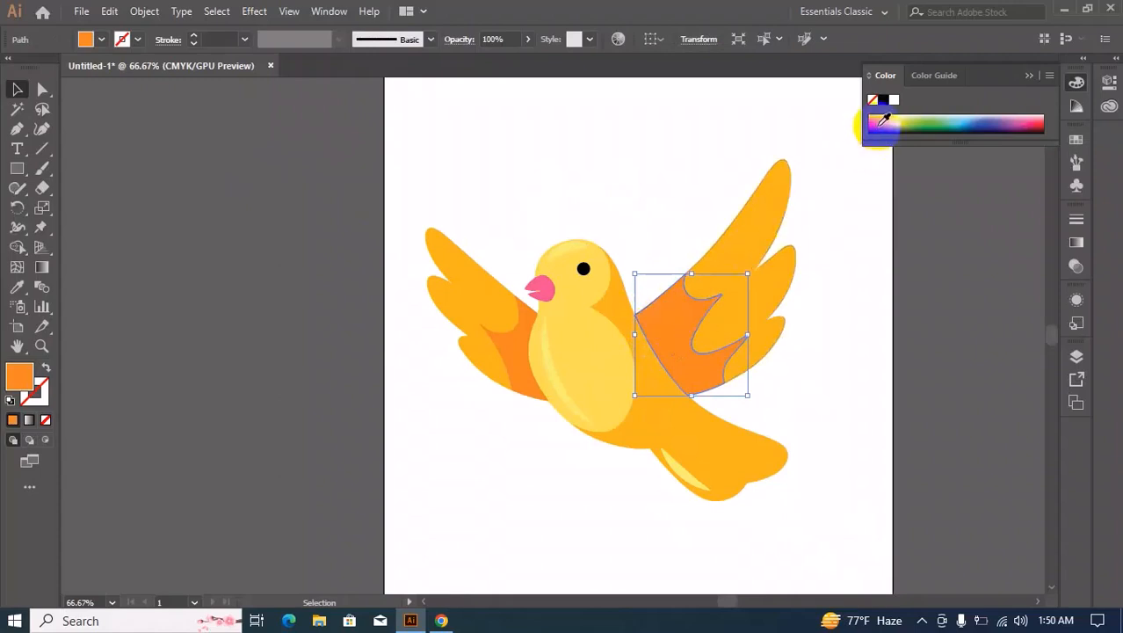
pyautogui.click(916, 354)
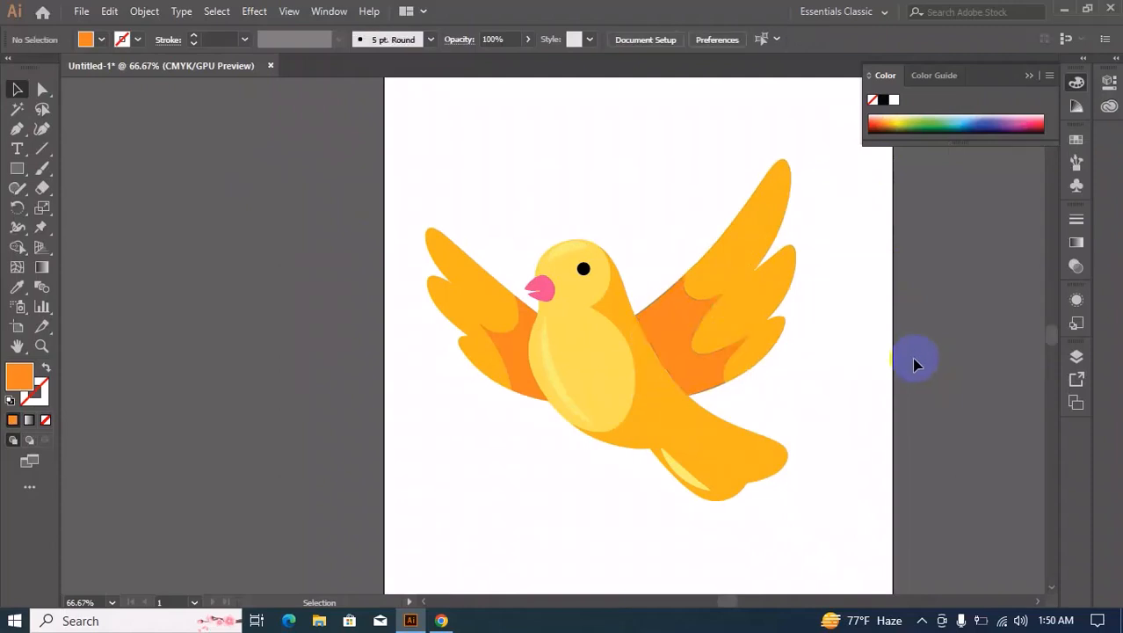
# Recolor the right wing's inner patch red, and the left wing's inner patch and the tail highlight orange-red, one shape at a time
pyautogui.click(664, 329)
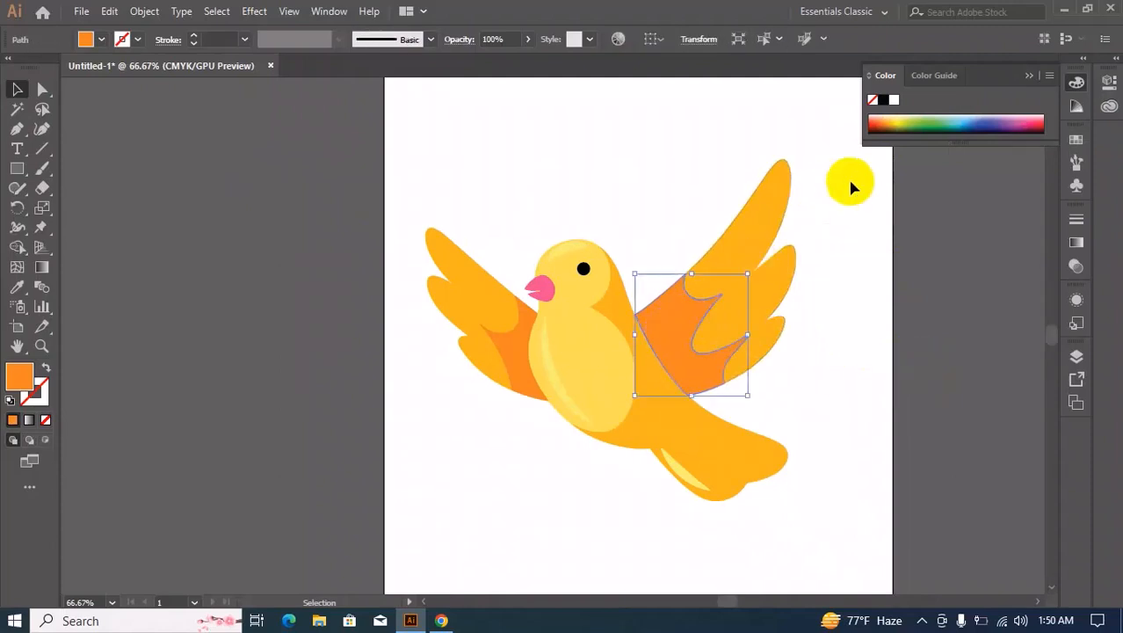
pyautogui.click(876, 121)
pyautogui.click(515, 339)
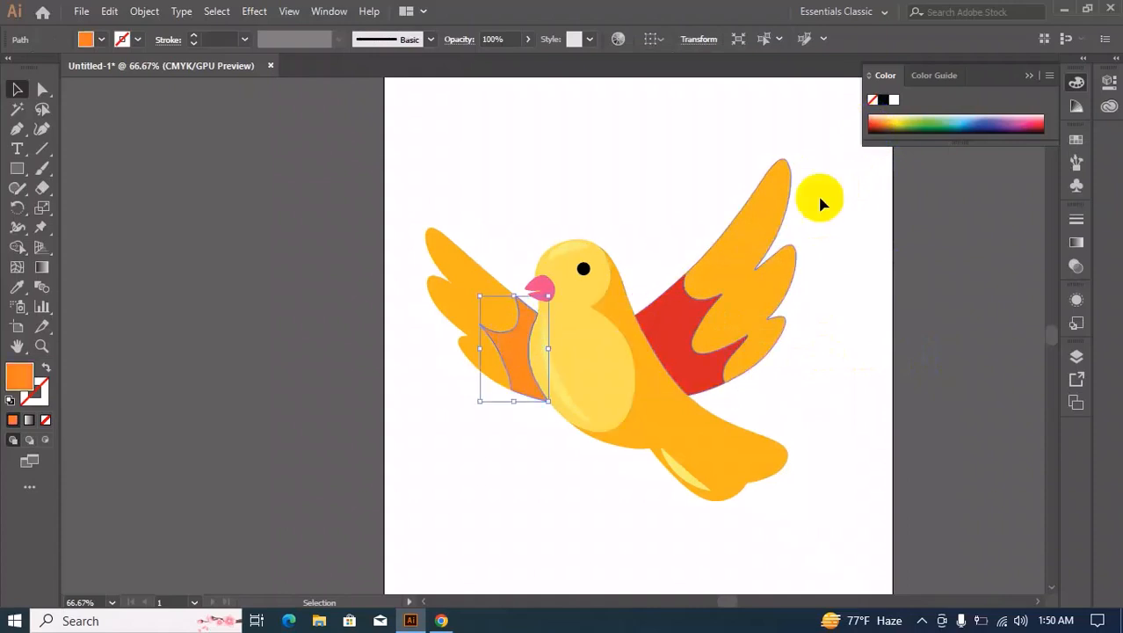
pyautogui.click(886, 121)
pyautogui.click(687, 470)
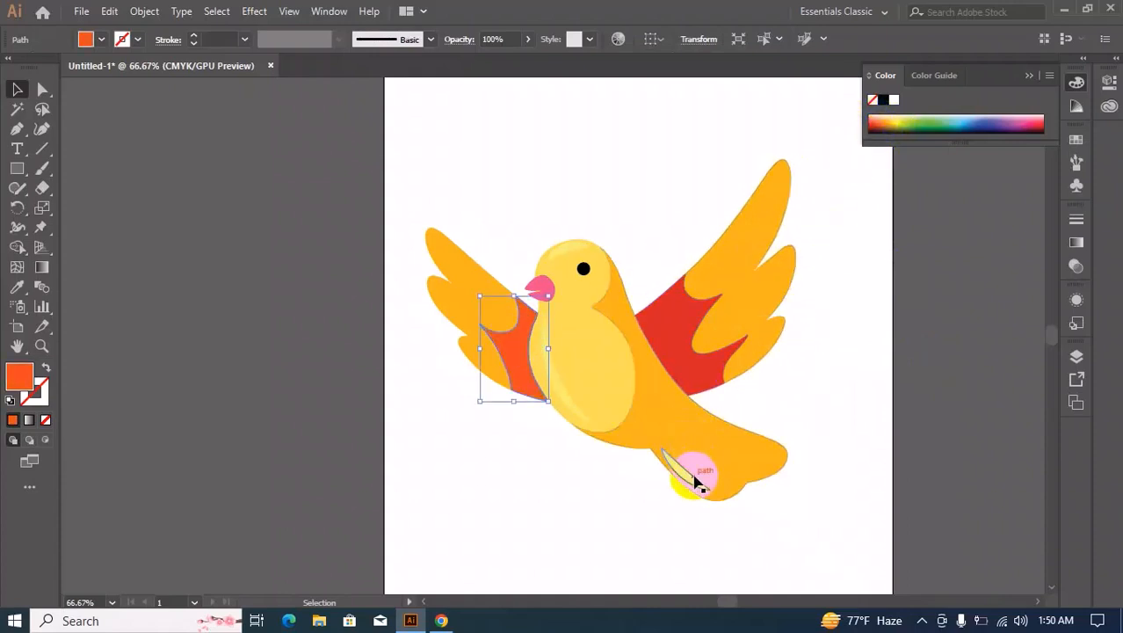
pyautogui.click(875, 120)
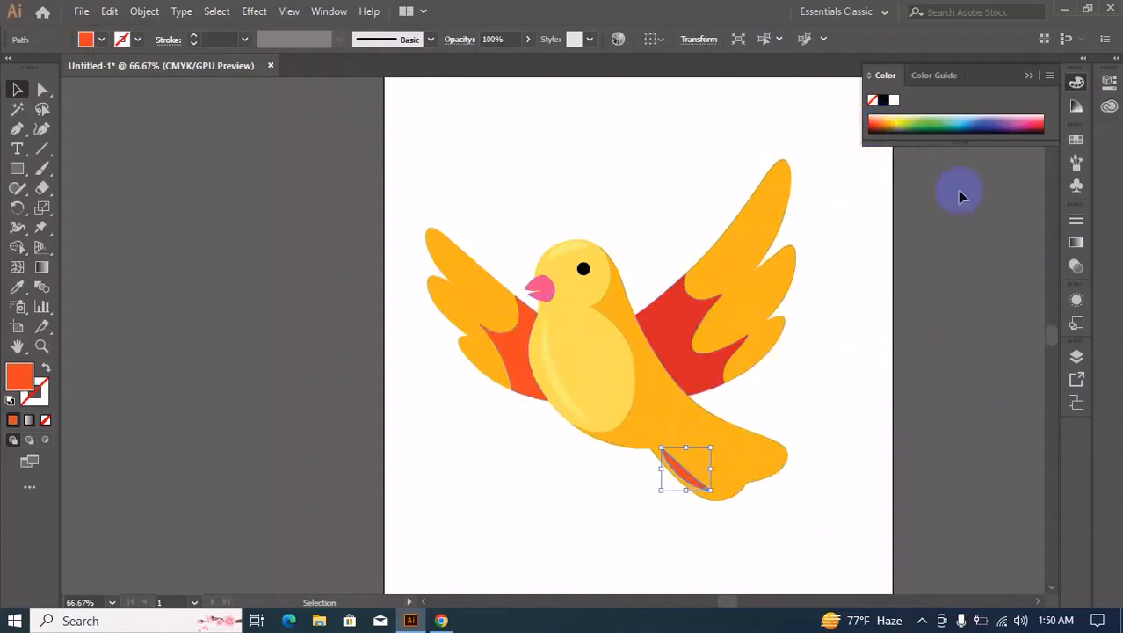
pyautogui.click(998, 290)
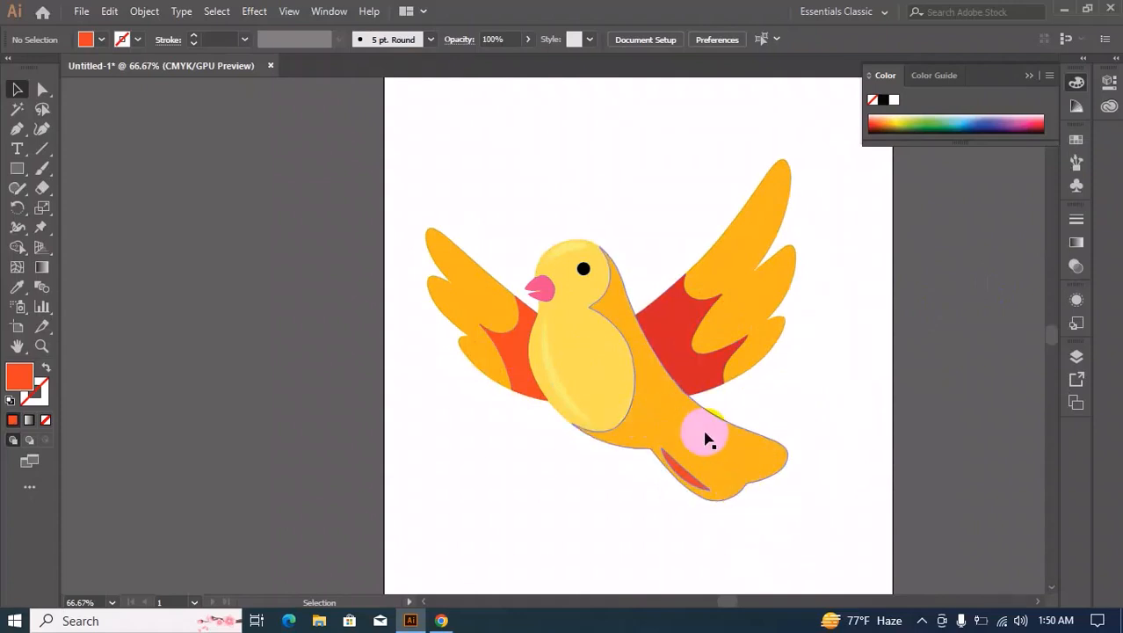
# Undo the recoloring of both inner wing patches and the tail highlight, and deselect everything
pyautogui.hotkey('ctrl', 'z')
pyautogui.hotkey('ctrl', 'z')
pyautogui.hotkey('ctrl', 'z')
pyautogui.hotkey('ctrl', 'z')
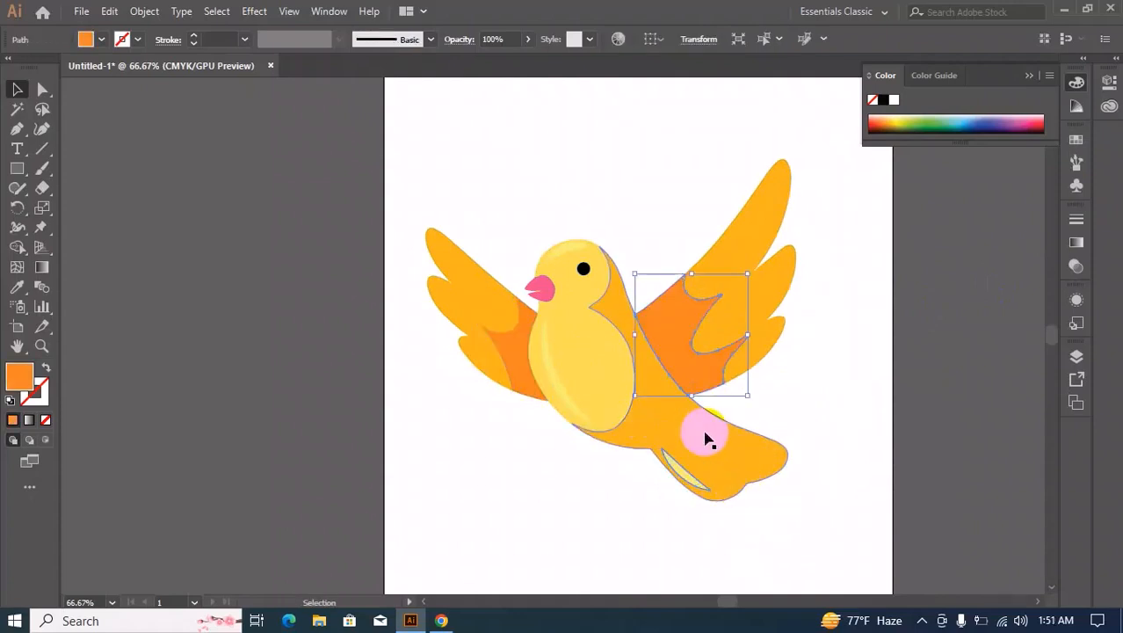
pyautogui.click(819, 409)
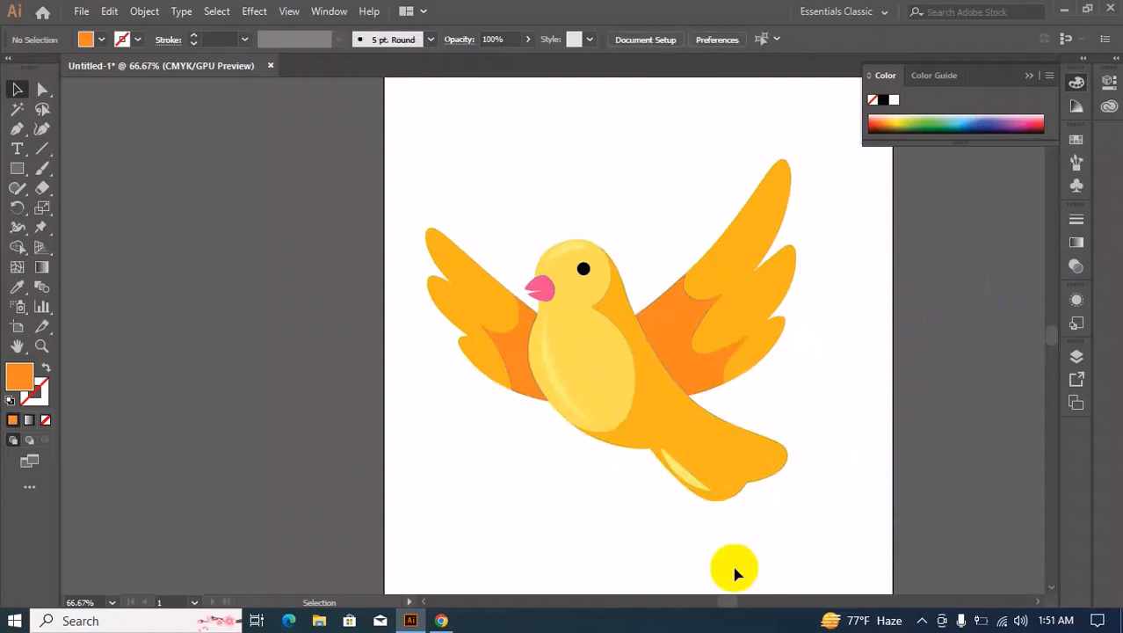
# Select both dark orange inner wing patches together with the Magic Wand and fill them with light blue from the color spectrum
pyautogui.click(14, 109)
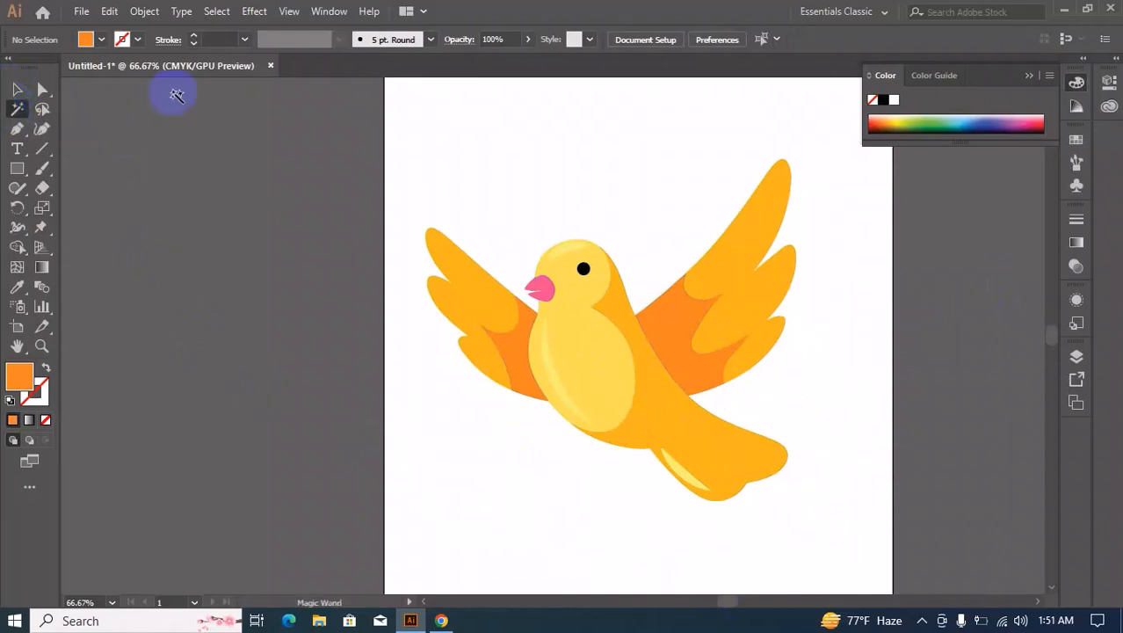
pyautogui.click(657, 308)
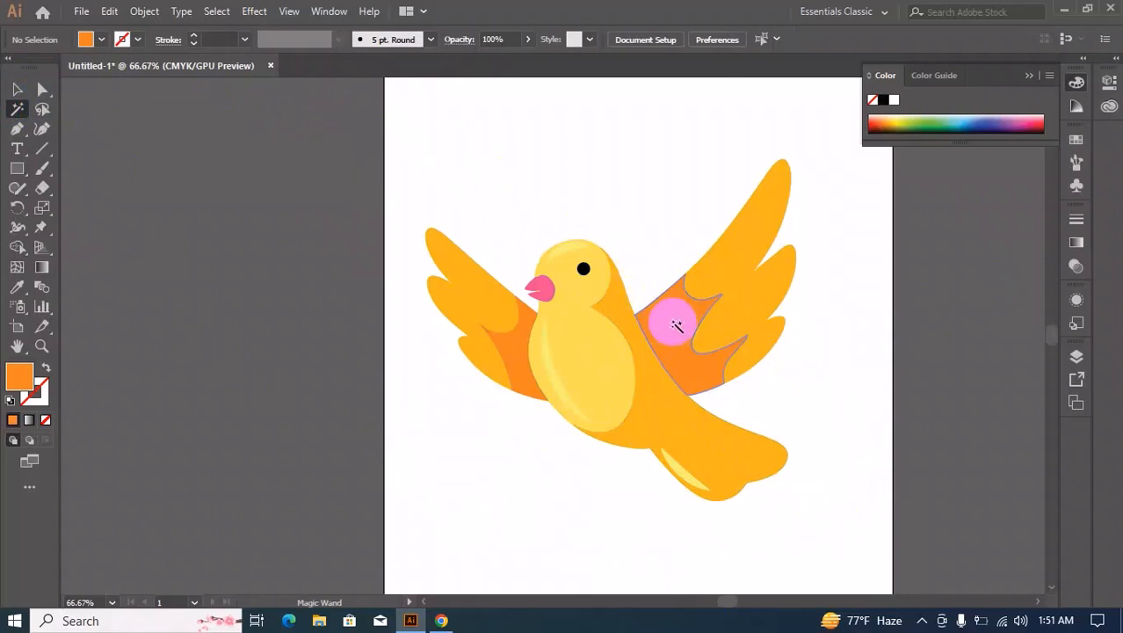
pyautogui.click(675, 326)
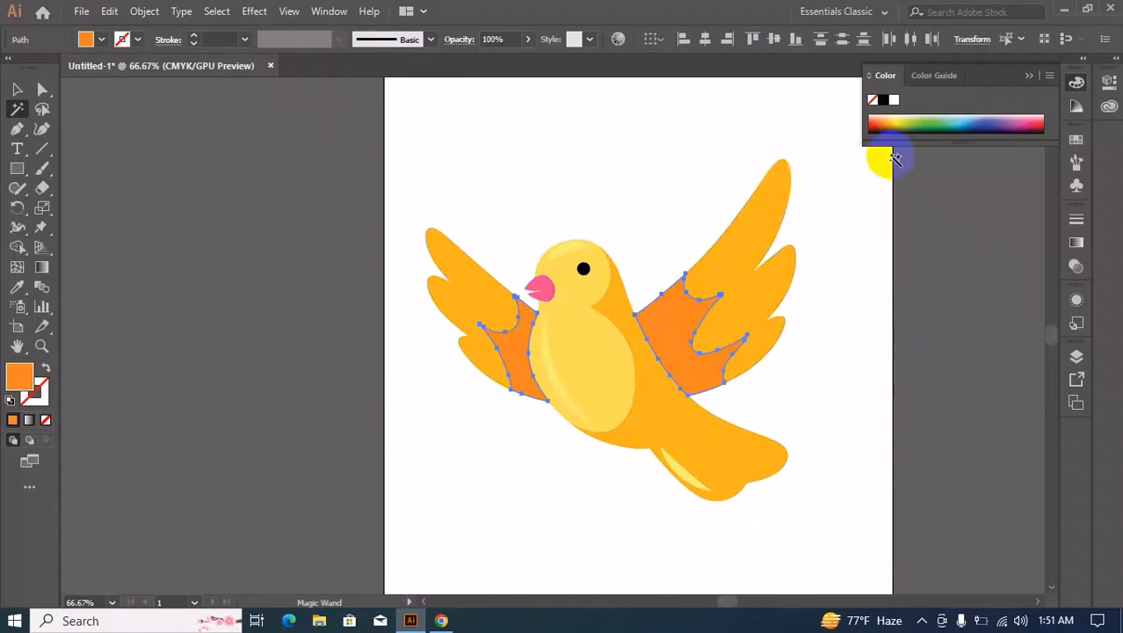
pyautogui.click(966, 117)
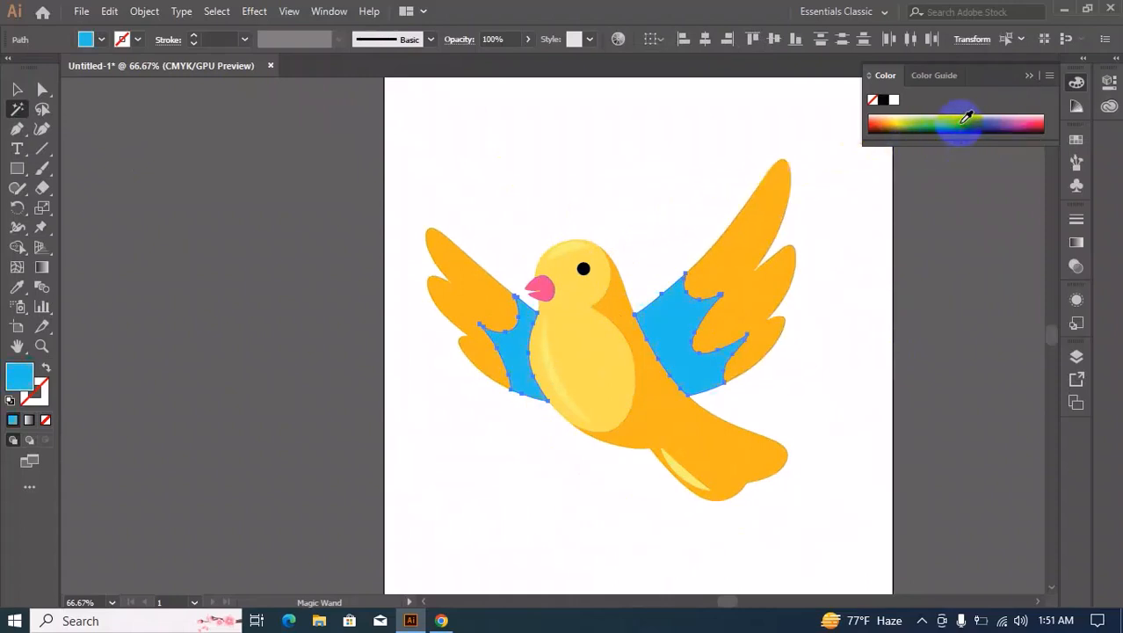
pyautogui.keyDown('shift'); pyautogui.click(644, 327); pyautogui.keyUp('shift')
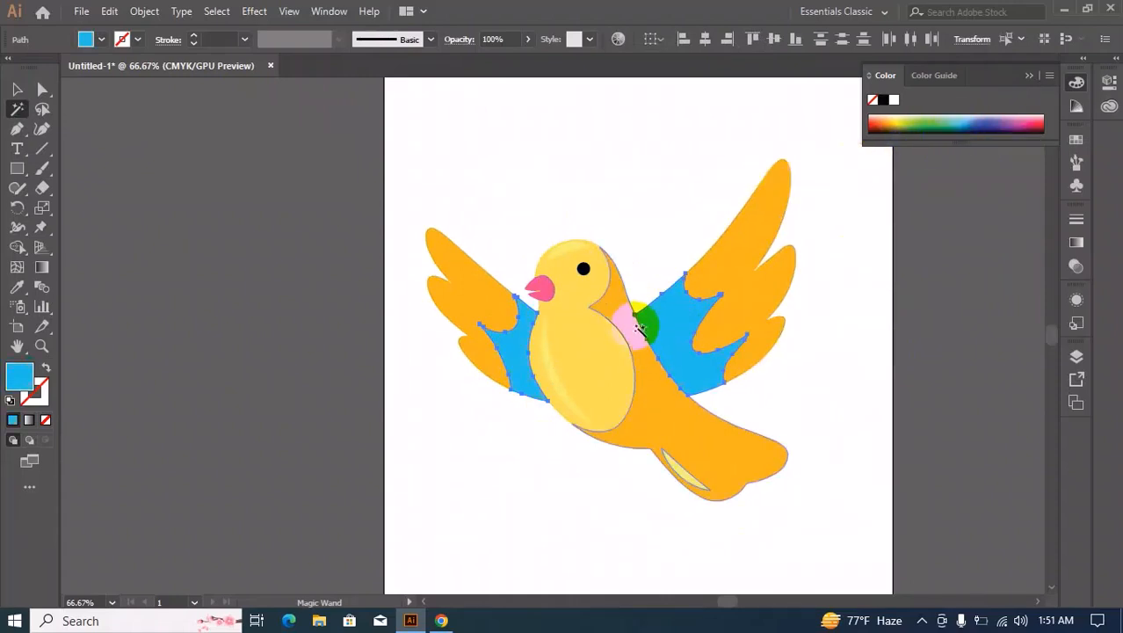
pyautogui.click(661, 343)
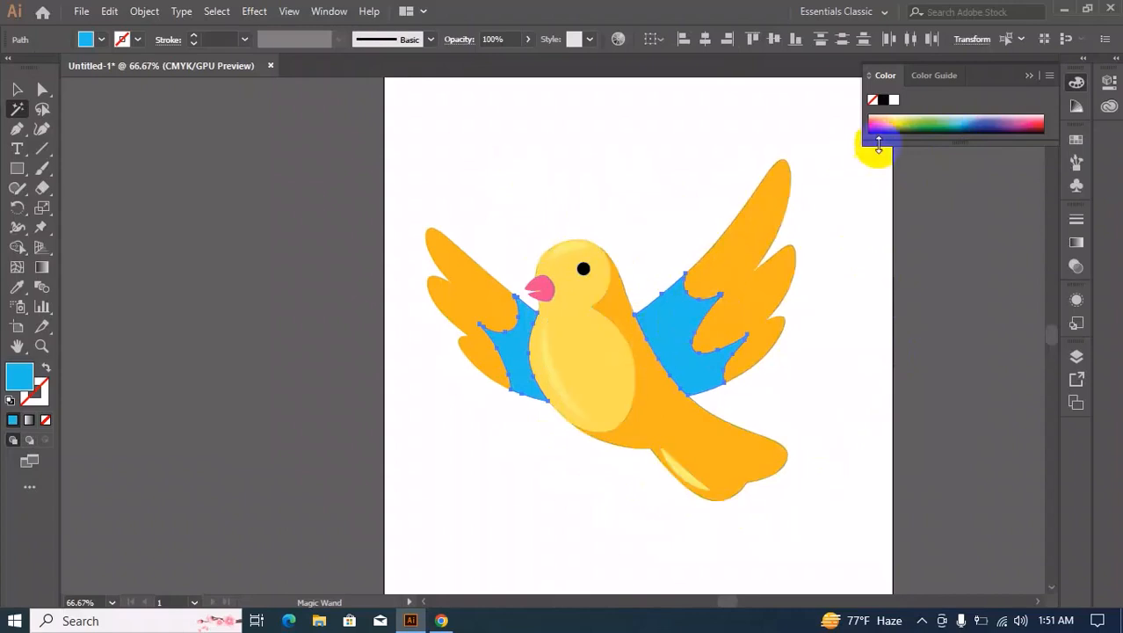
pyautogui.click(679, 321)
pyautogui.click(36, 391)
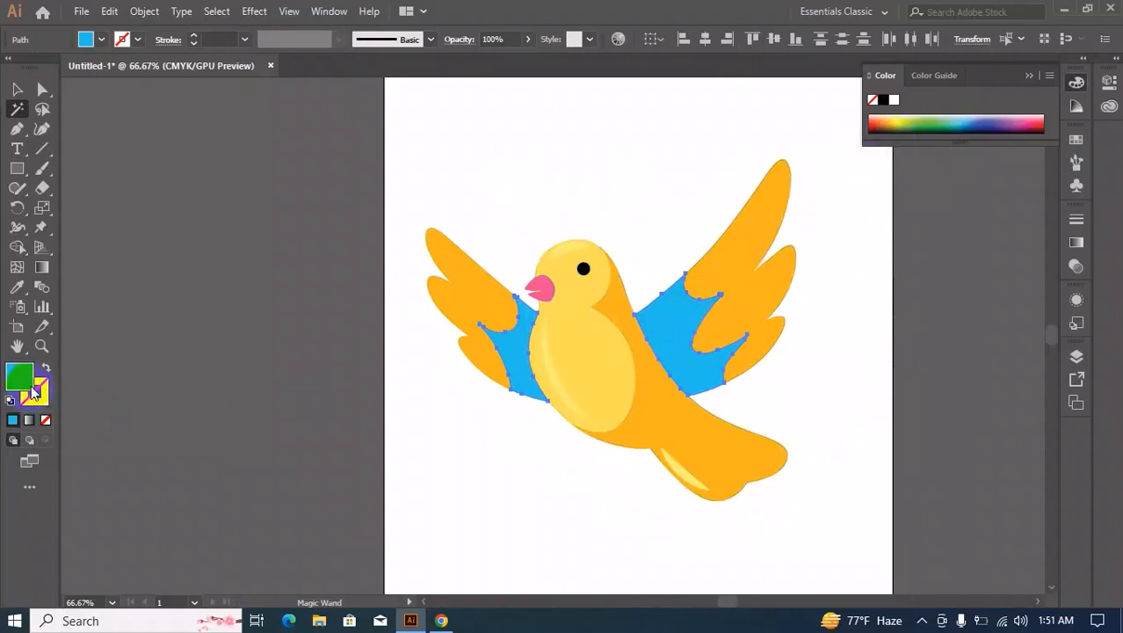
pyautogui.click(35, 393)
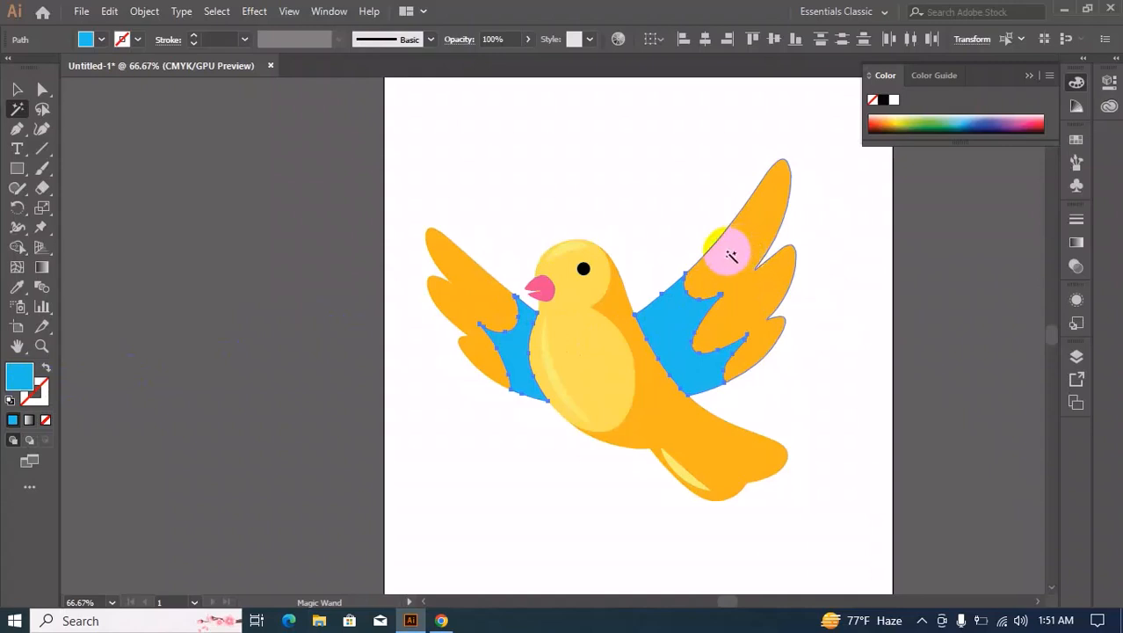
# Select the yellow-orange wing feathers and back together with the Magic Wand and fill them with red from the color spectrum
pyautogui.click(730, 255)
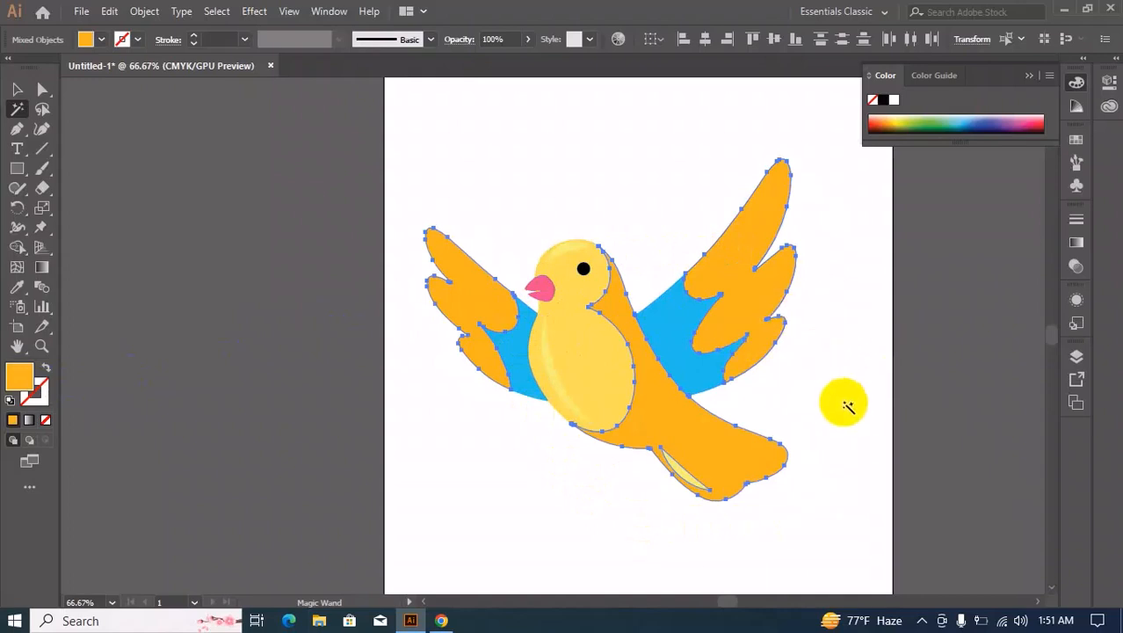
pyautogui.click(1035, 117)
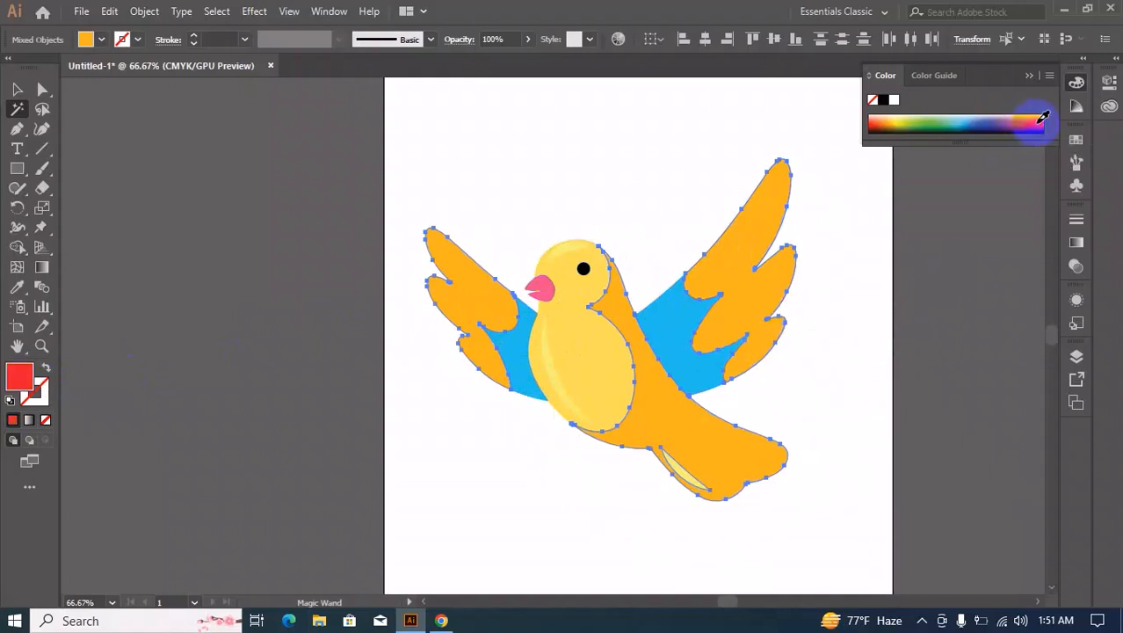
pyautogui.click(710, 497)
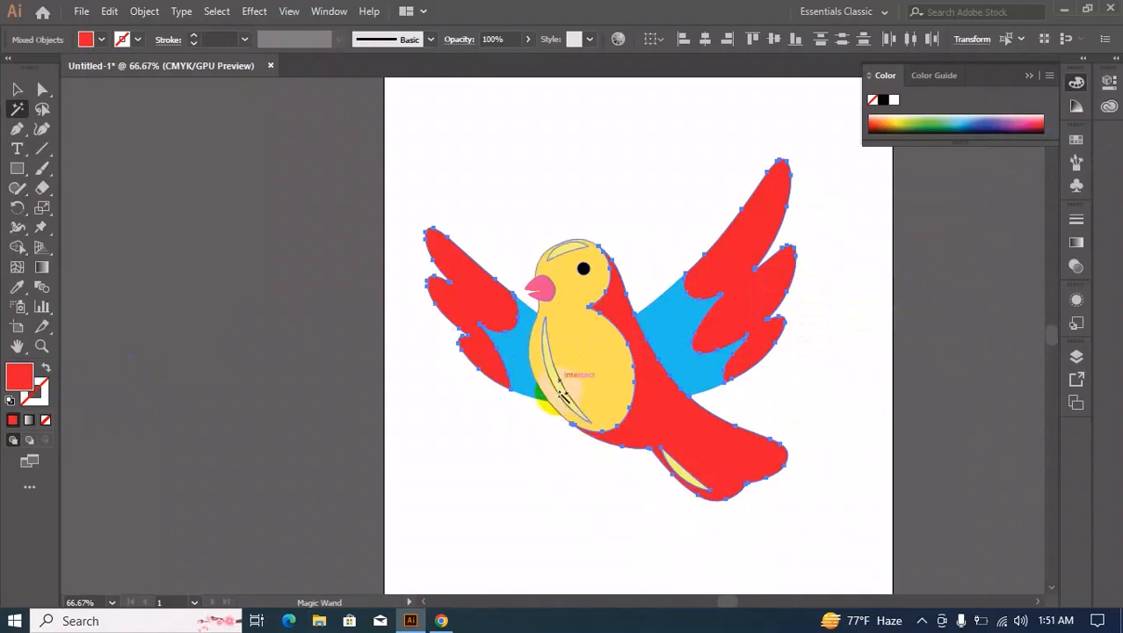
pyautogui.click(673, 518)
# Select the yellow head, belly and highlights together with the Magic Wand, fill them with green, and deselect them
pyautogui.click(602, 363)
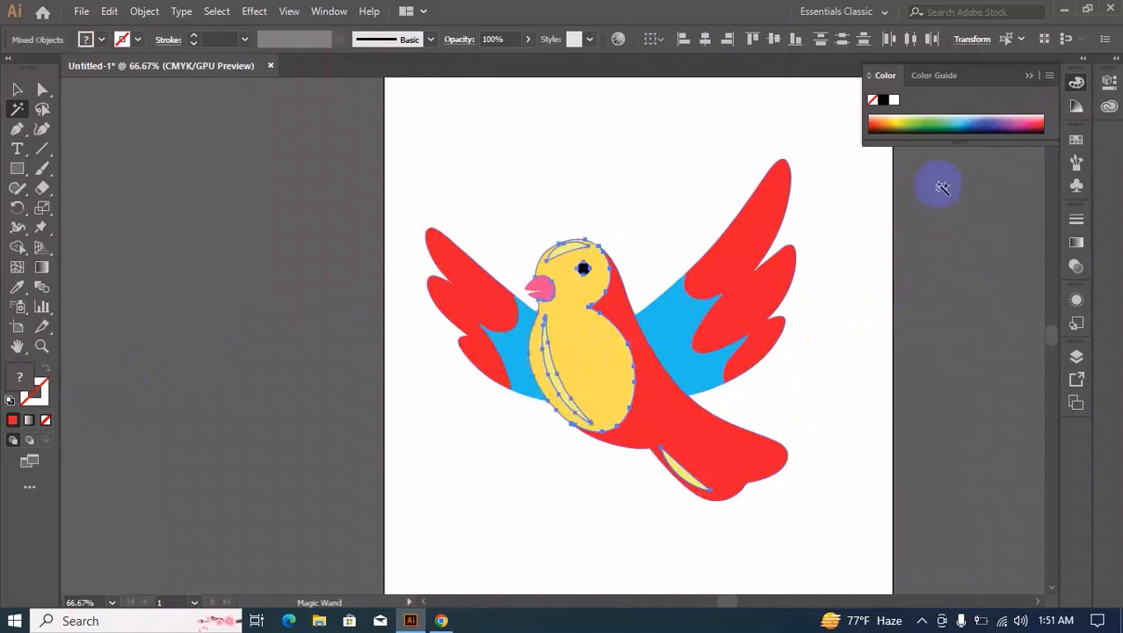
pyautogui.click(927, 119)
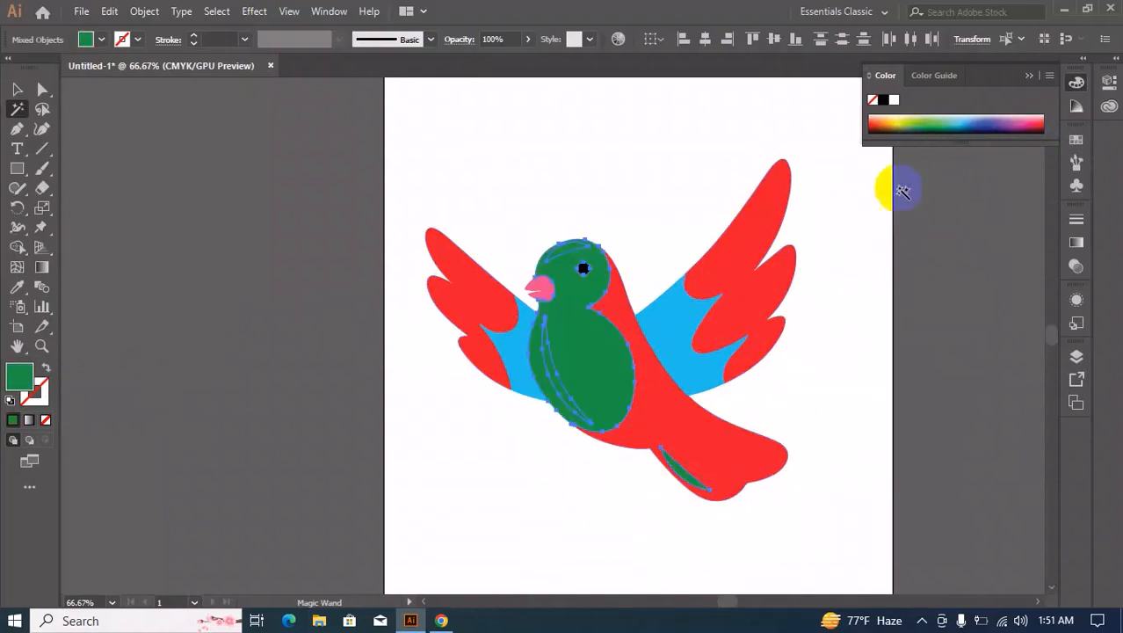
pyautogui.click(584, 384)
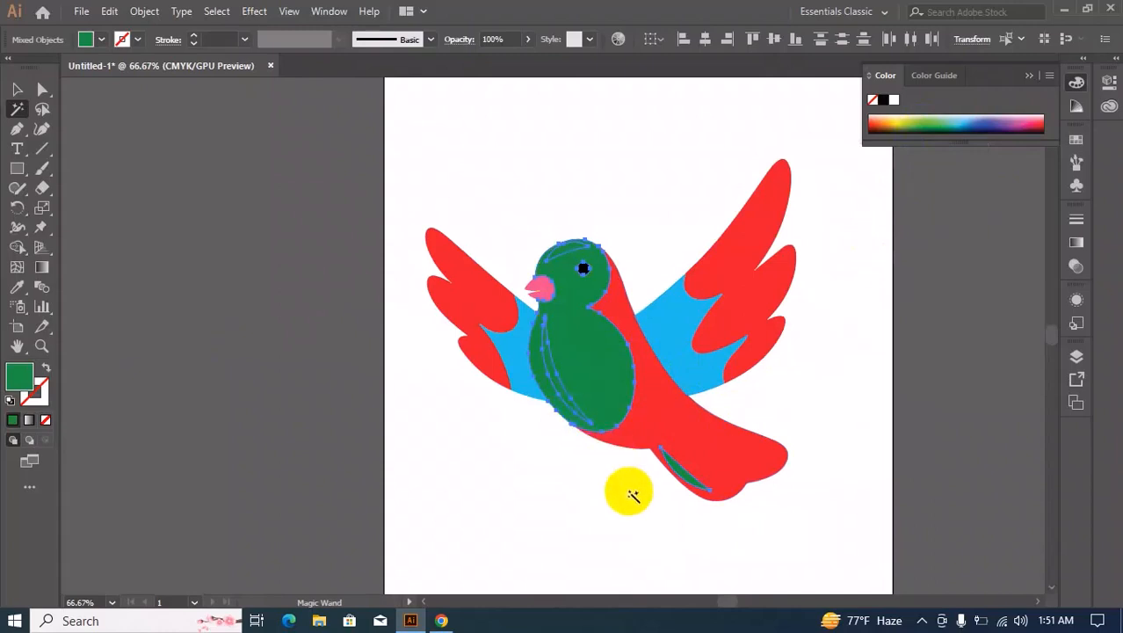
pyautogui.click(17, 89)
pyautogui.click(270, 217)
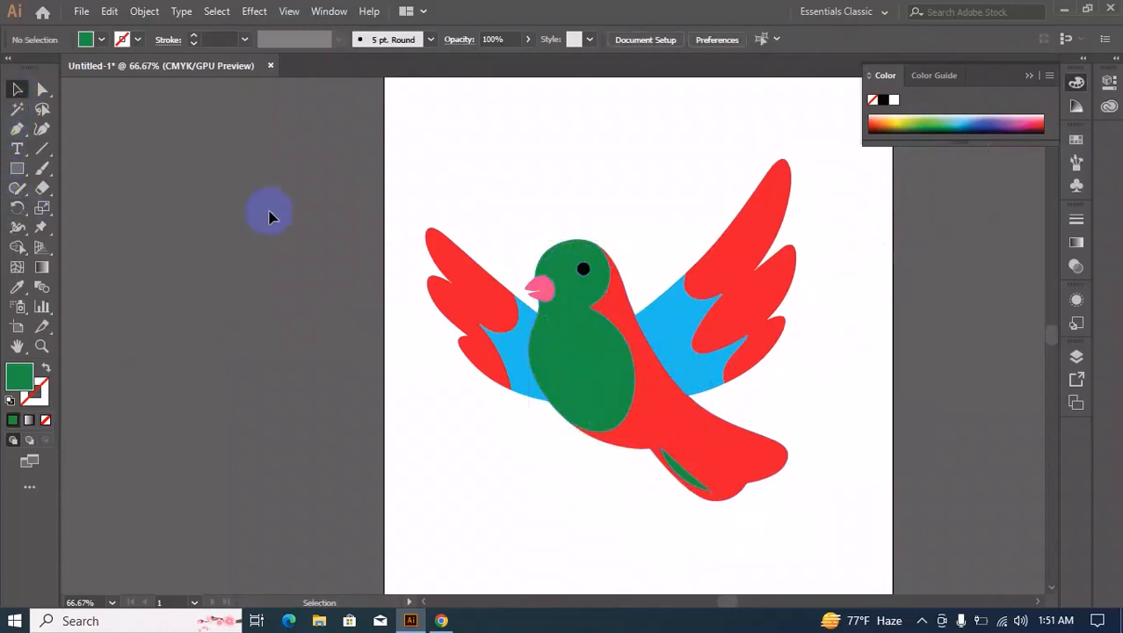
# Pull two anchor points on the lower left edge of the green belly down below the body with Direct Selection, and deselect it
pyautogui.click(591, 358)
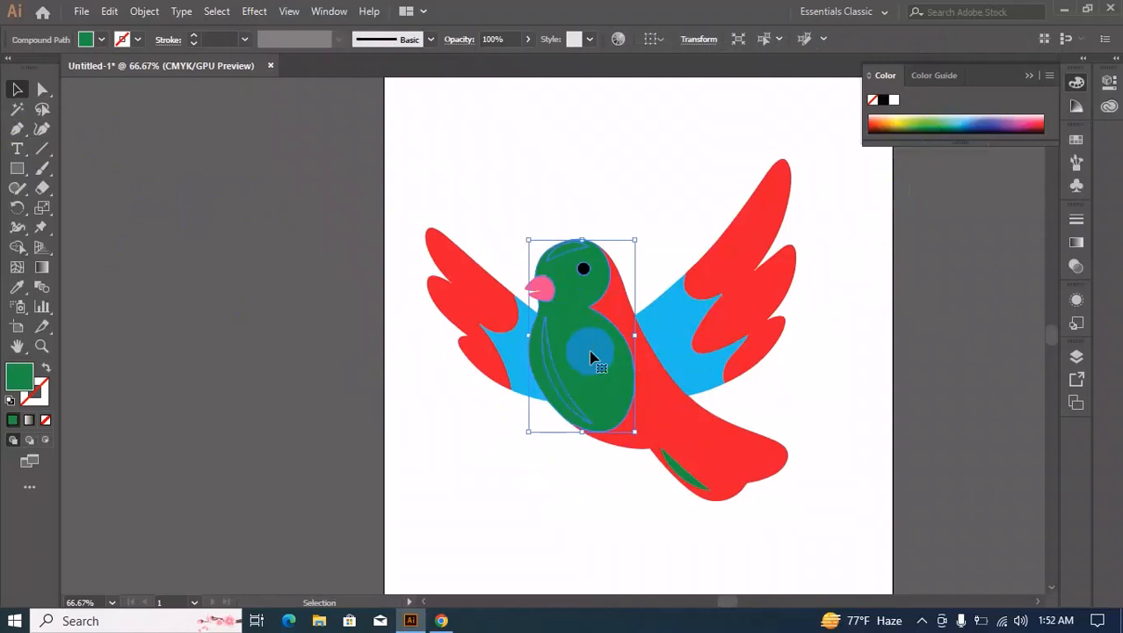
pyautogui.click(42, 92)
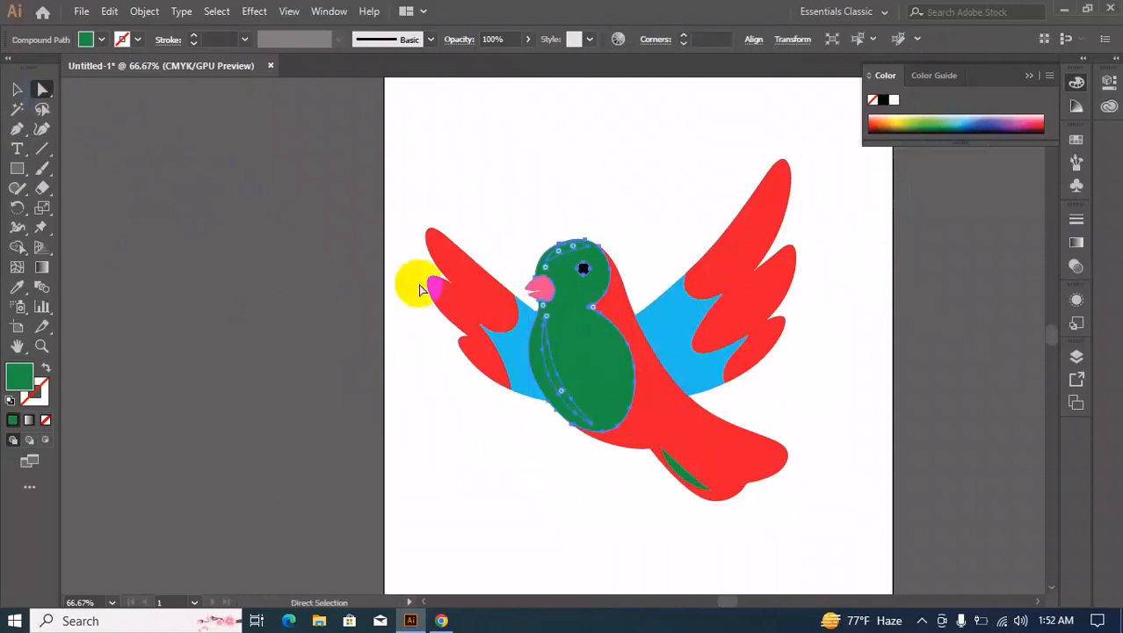
pyautogui.moveTo(544, 325); pyautogui.dragTo(479, 493)
pyautogui.moveTo(551, 428); pyautogui.dragTo(564, 495)
pyautogui.click(614, 514)
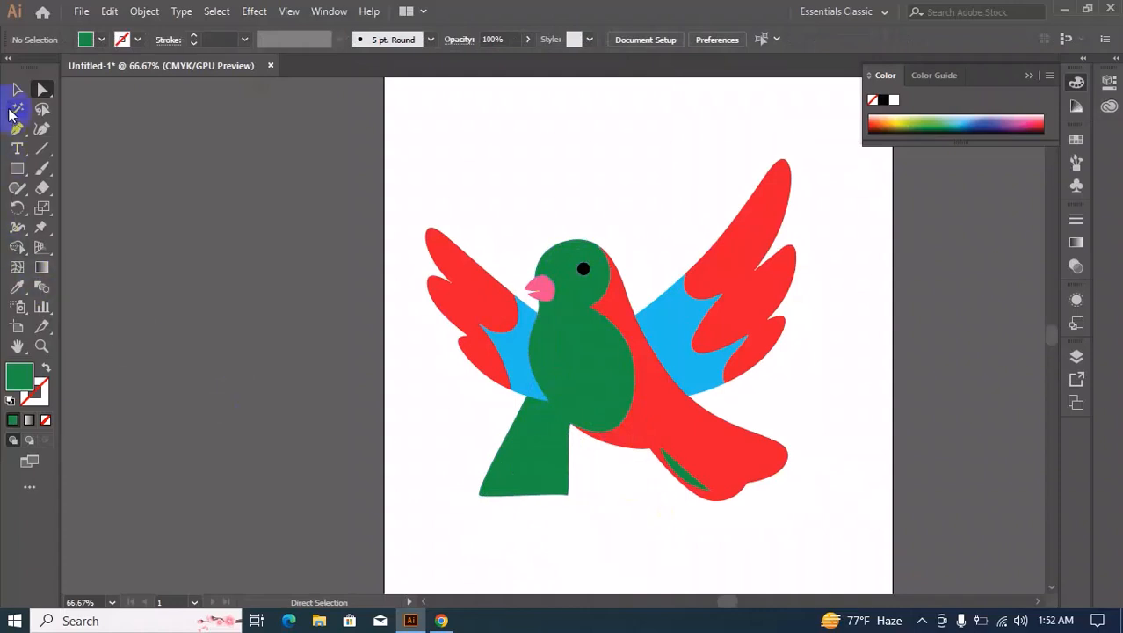
# Select the red, green and light blue areas of the bird in turn with the Magic Wand, finishing on the red ones
pyautogui.click(11, 112)
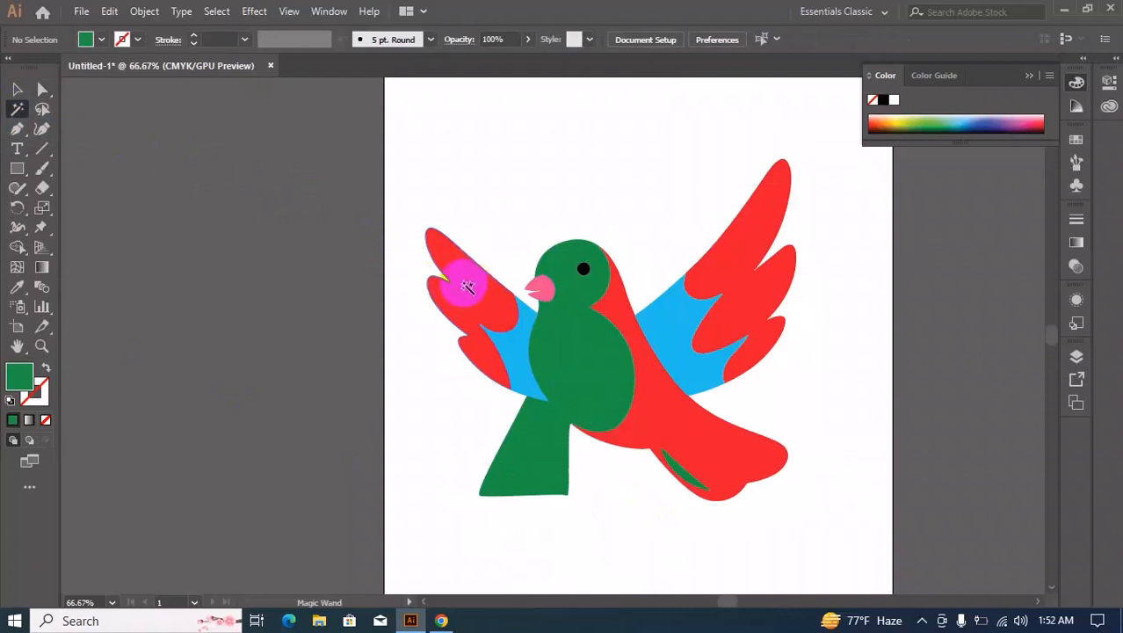
pyautogui.click(467, 287)
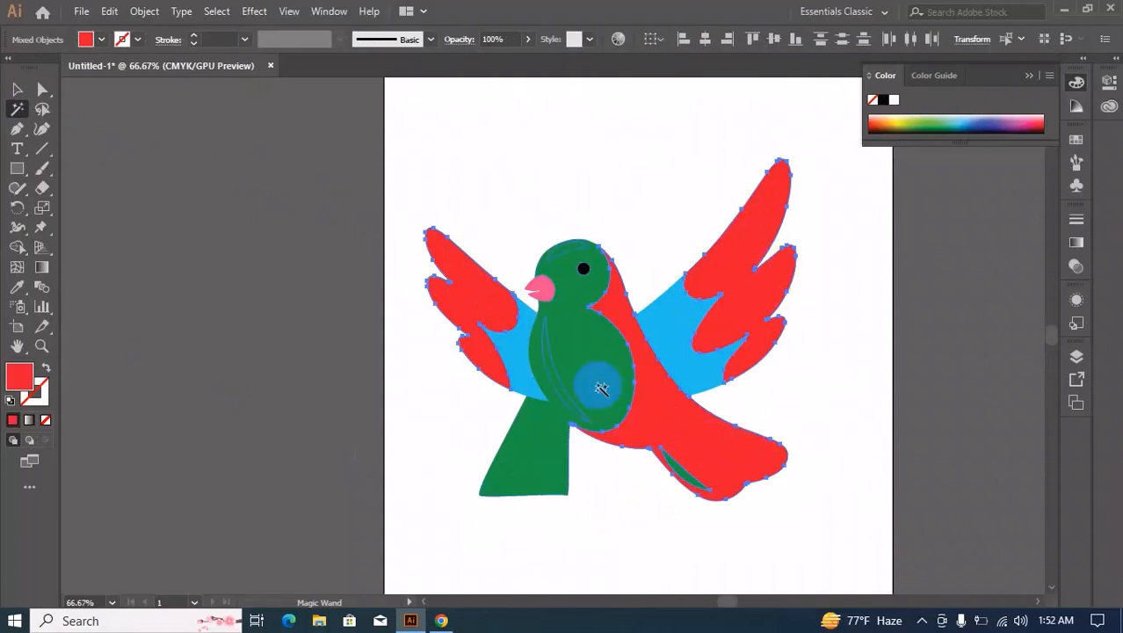
pyautogui.click(590, 376)
pyautogui.click(677, 338)
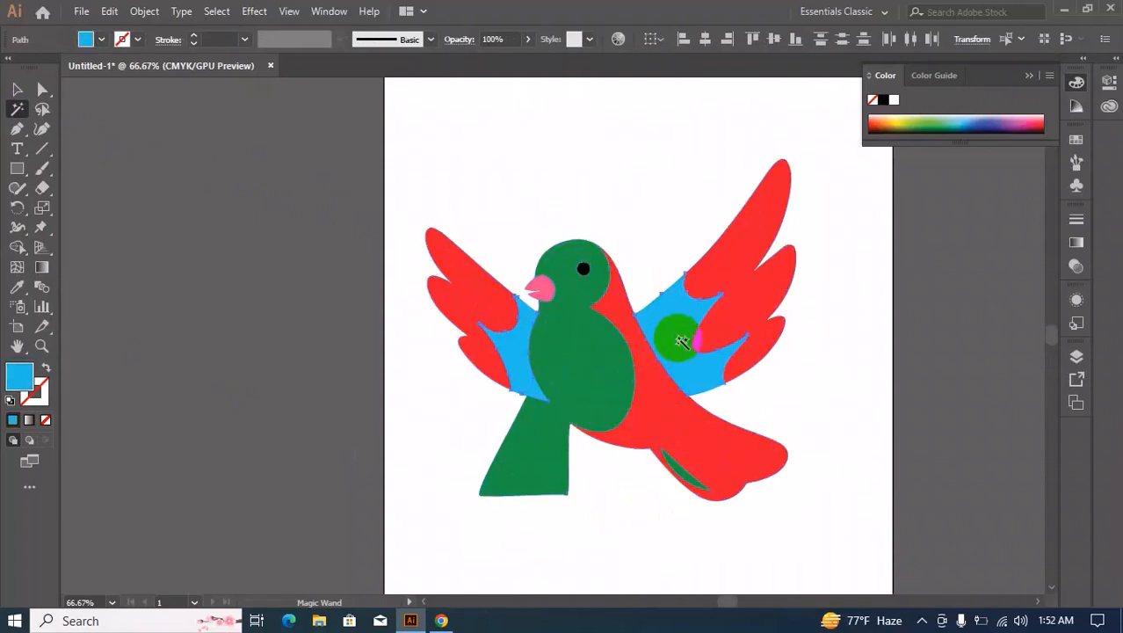
pyautogui.click(450, 255)
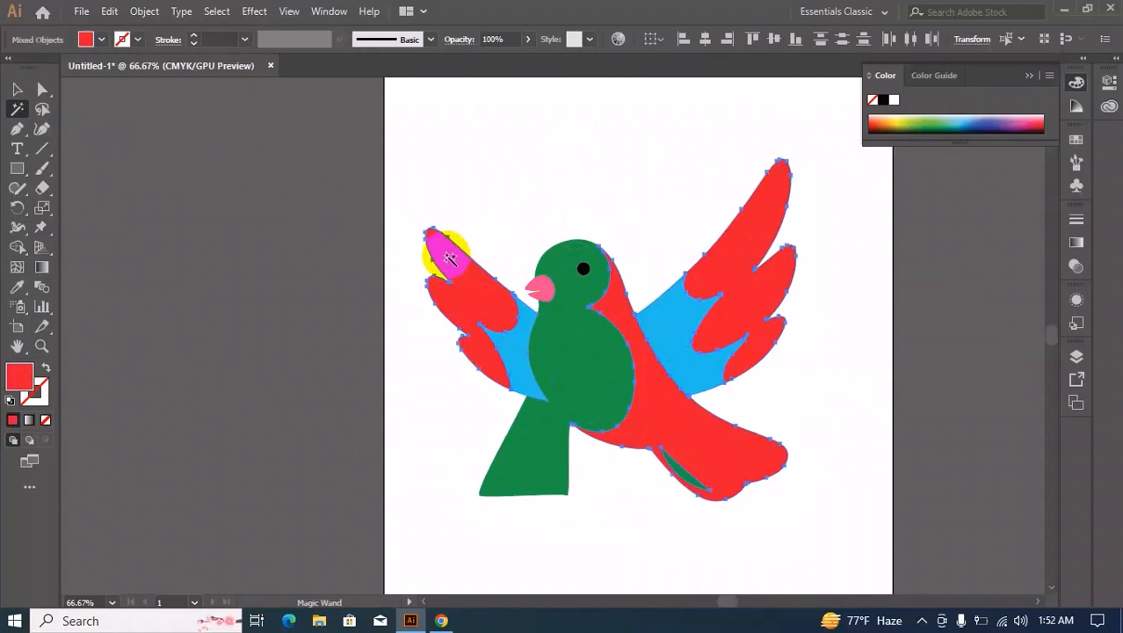
# Deselect the red areas, move only the left wing's red feathers off the artboard onto the pasteboard, and deselect them
pyautogui.click(16, 89)
pyautogui.click(243, 168)
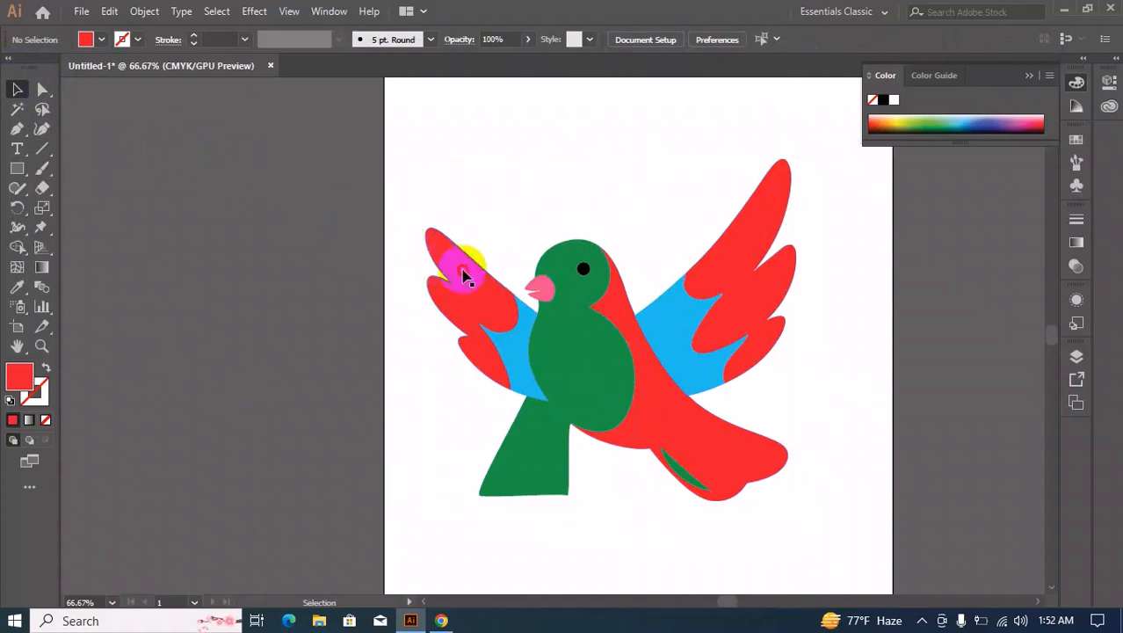
pyautogui.moveTo(463, 274); pyautogui.dragTo(264, 217)
pyautogui.click(416, 400)
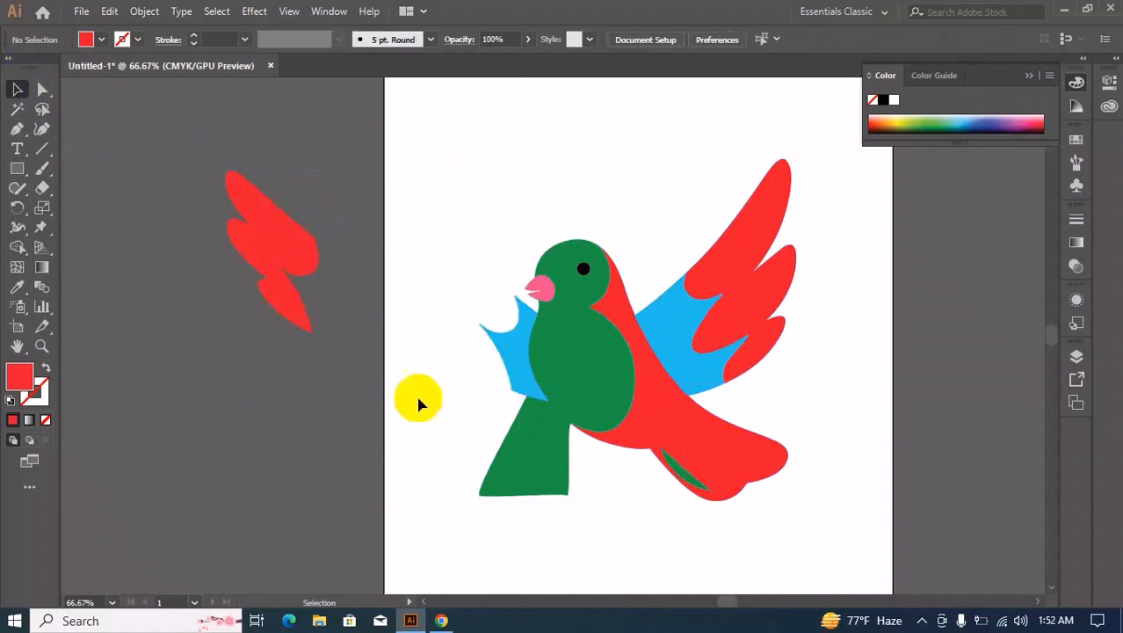
# Select all red, then all green, then all light blue areas with the Magic Wand, including the detached feathers
pyautogui.click(17, 108)
pyautogui.click(263, 209)
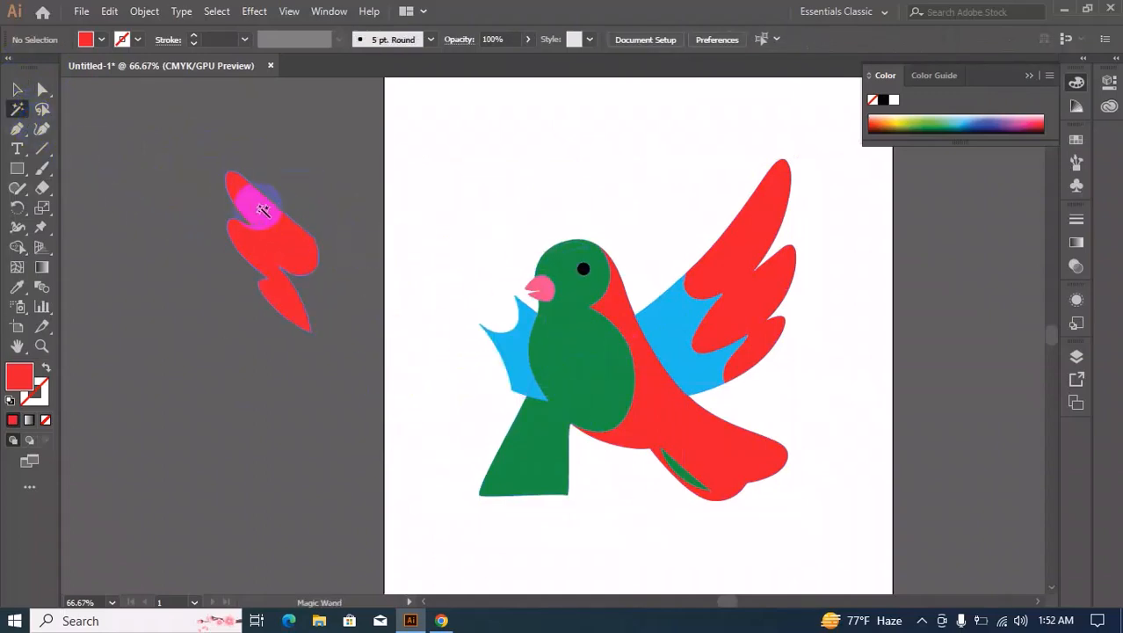
pyautogui.click(263, 209)
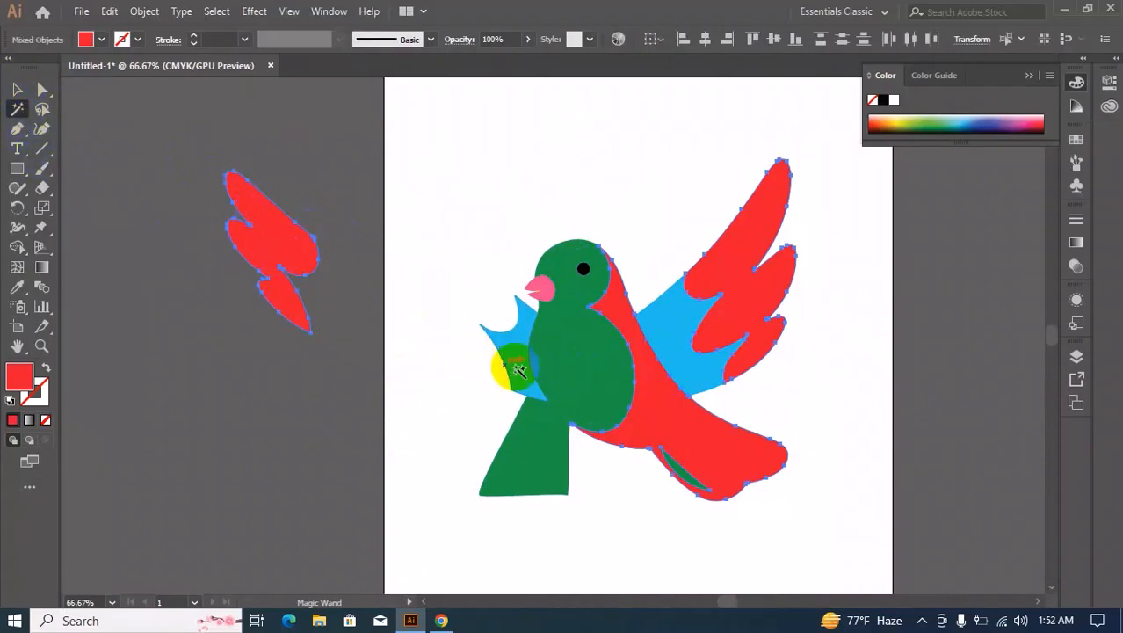
pyautogui.click(551, 379)
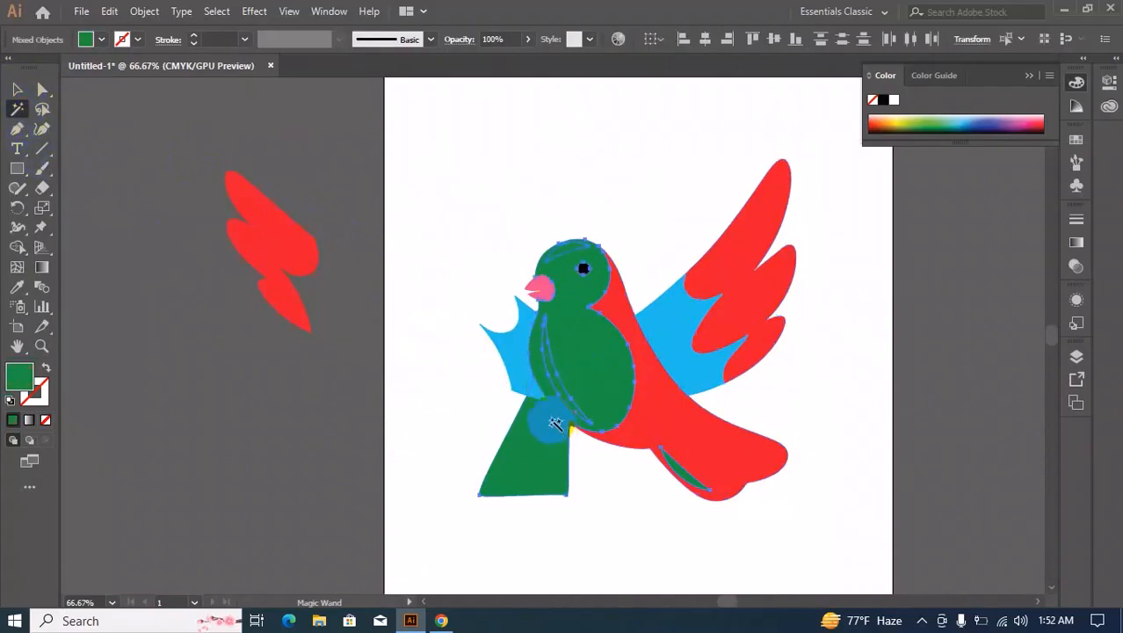
pyautogui.click(517, 354)
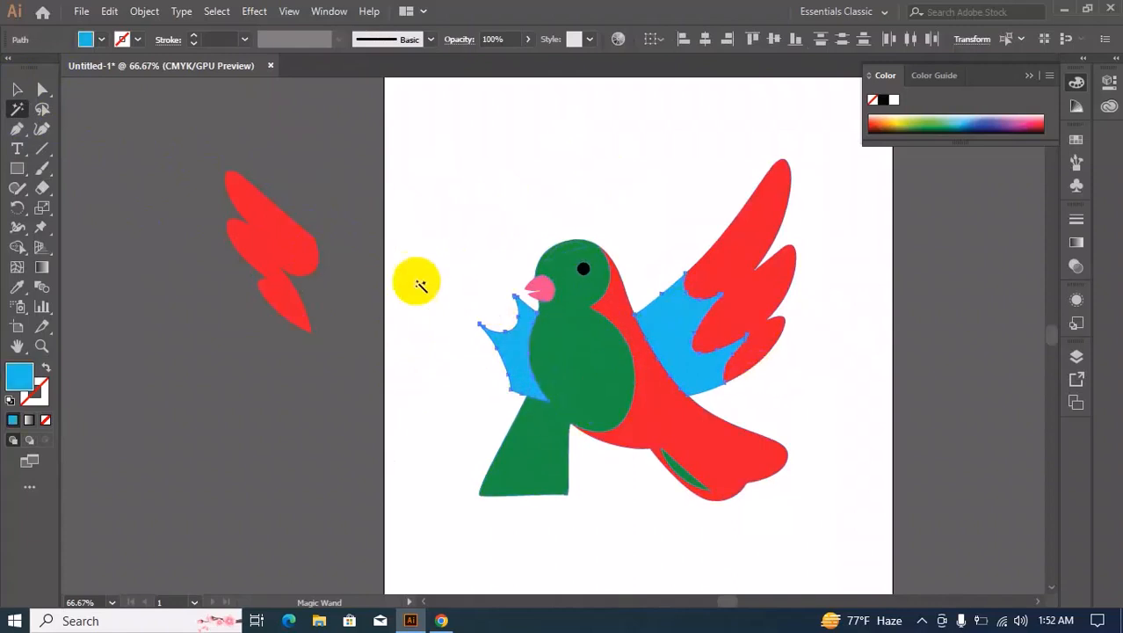
# Lasso the anchor point at the lower tip of the detached red feathers and delete it
pyautogui.click(17, 89)
pyautogui.click(41, 109)
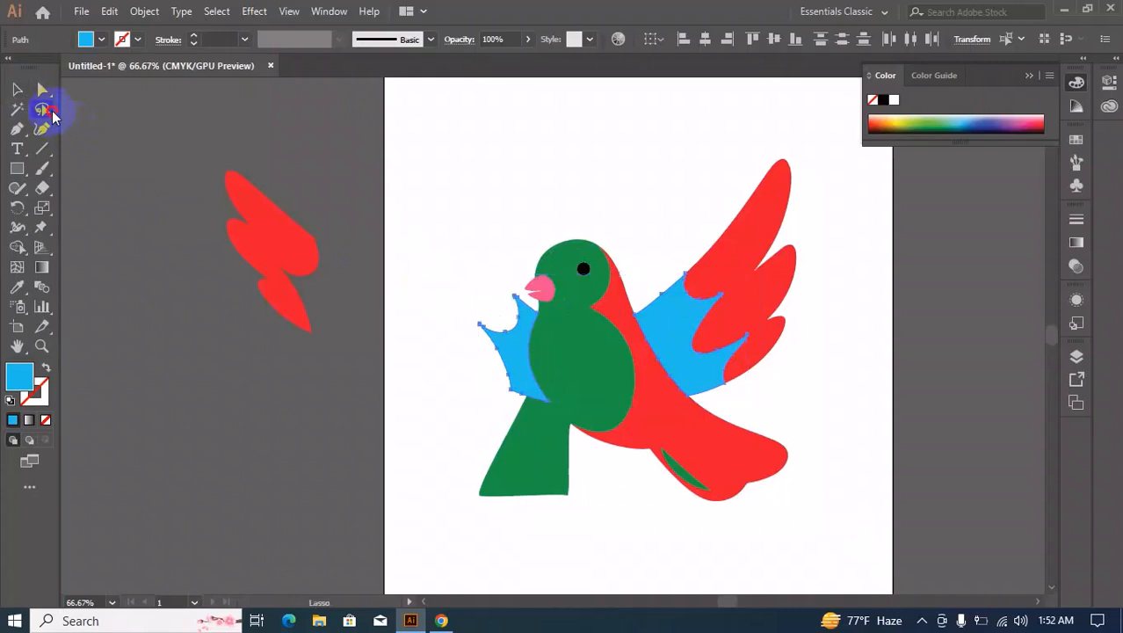
pyautogui.moveTo(264, 321)
pyautogui.mouseDown()
pyautogui.moveTo(310, 304)
pyautogui.moveTo(346, 346)
pyautogui.moveTo(290, 359)
pyautogui.moveTo(279, 331)
pyautogui.mouseUp()
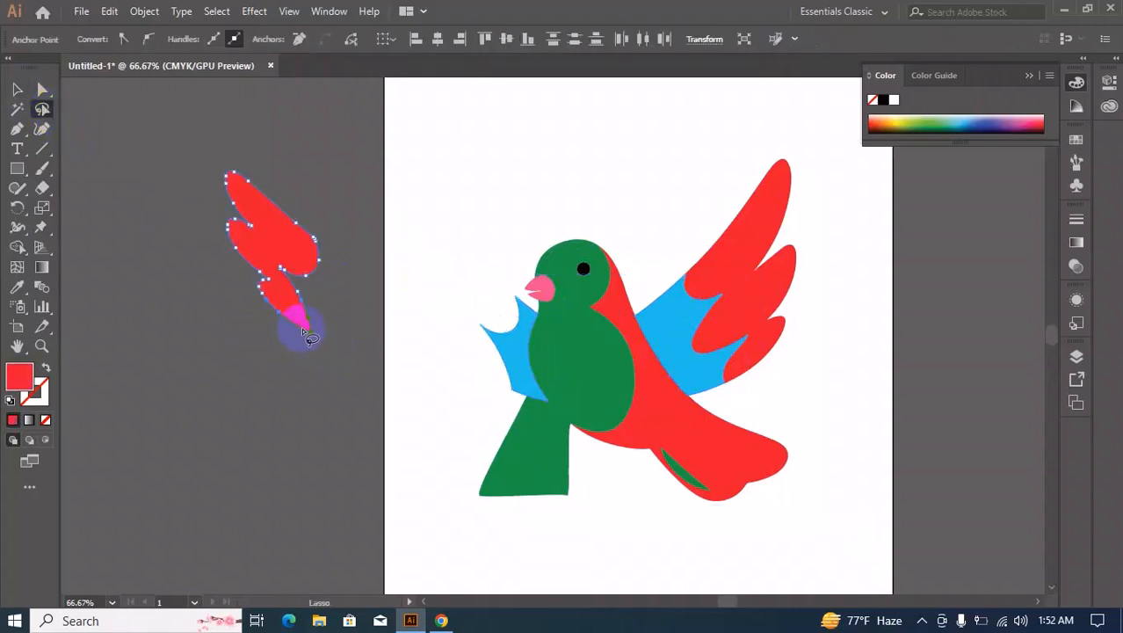
pyautogui.press('Delete')
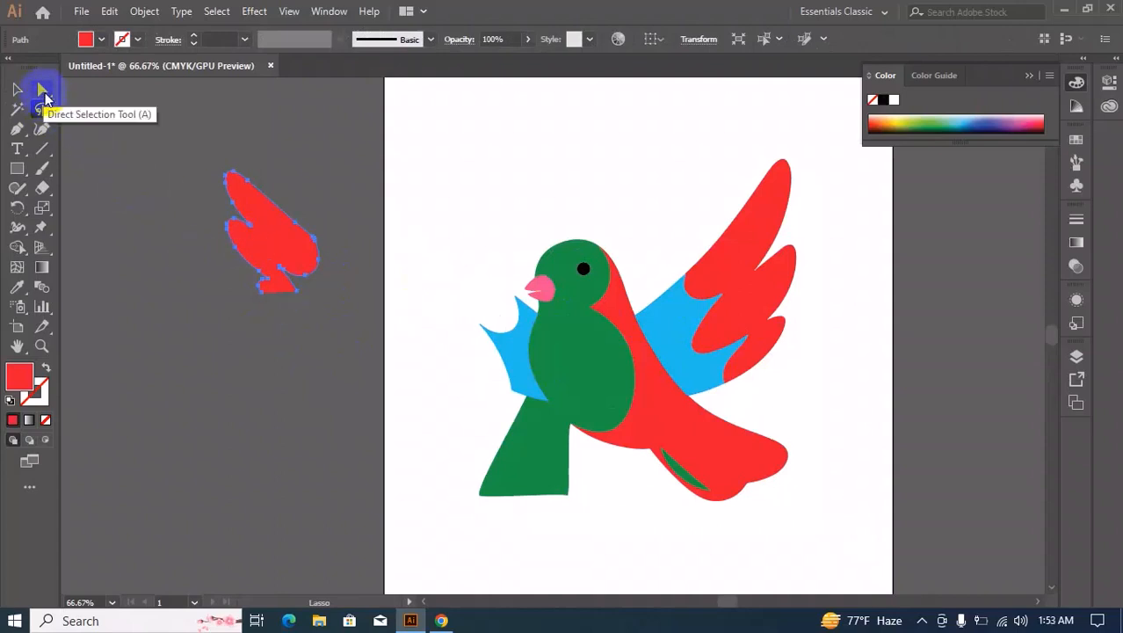
# Move the detached feathers down and left with Direct Selection, pull one anchor point into a long spike toward the upper right, and deselect
pyautogui.click(45, 96)
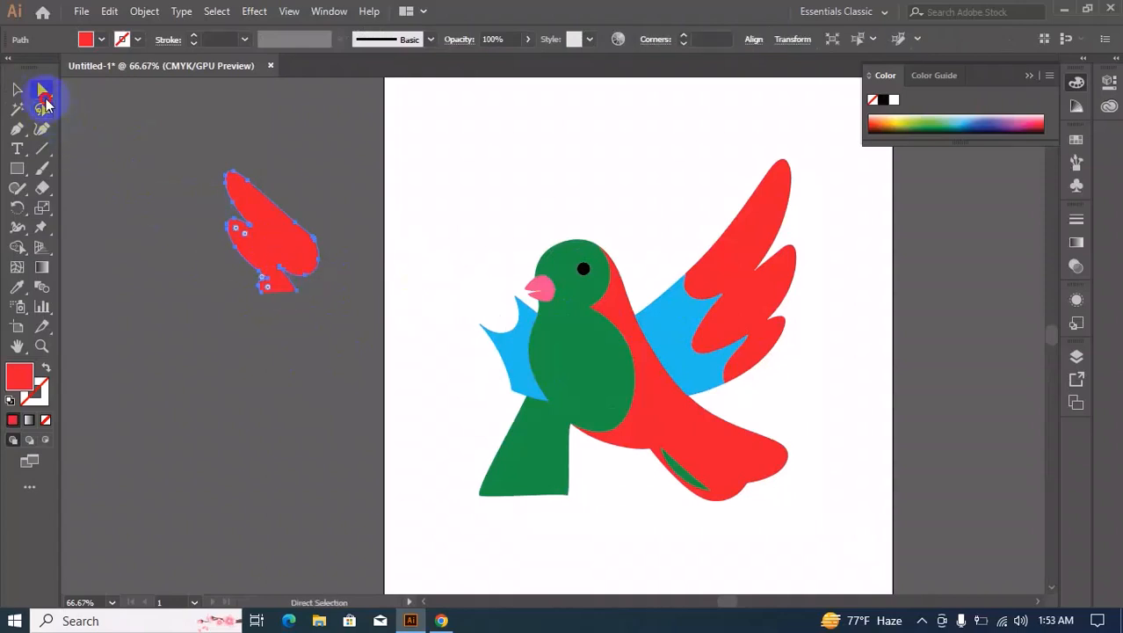
pyautogui.moveTo(260, 279); pyautogui.dragTo(203, 383)
pyautogui.moveTo(240, 323); pyautogui.dragTo(373, 171)
pyautogui.click(17, 90)
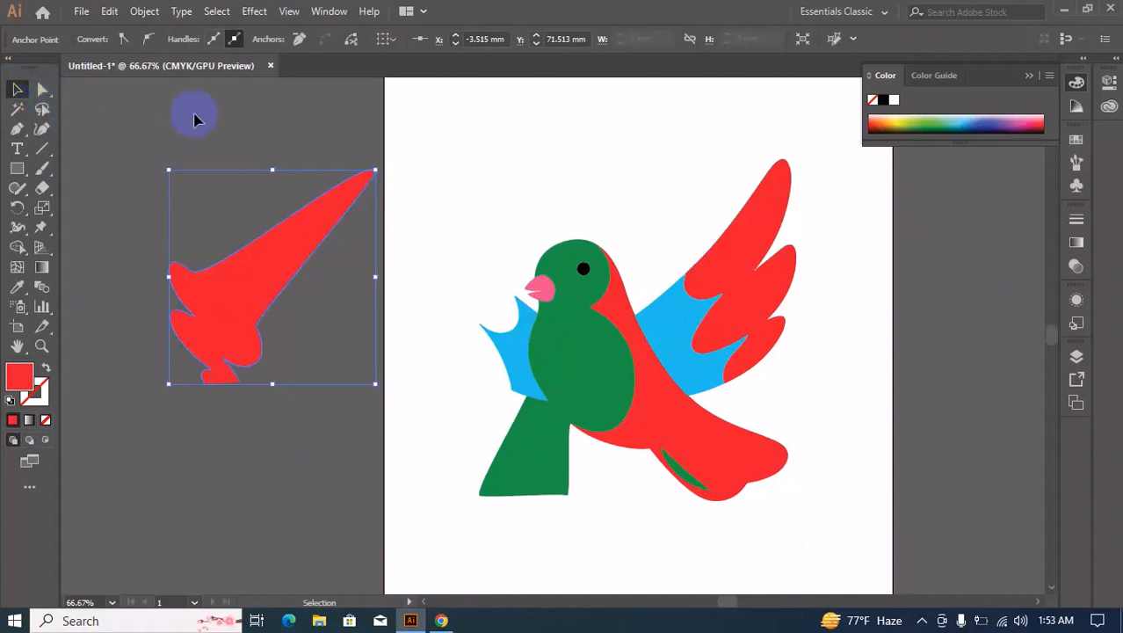
pyautogui.click(207, 137)
# Select the detached red shape alone with the Selection tool, then together with the bird's red areas using the Magic Wand, and deselect
pyautogui.click(12, 112)
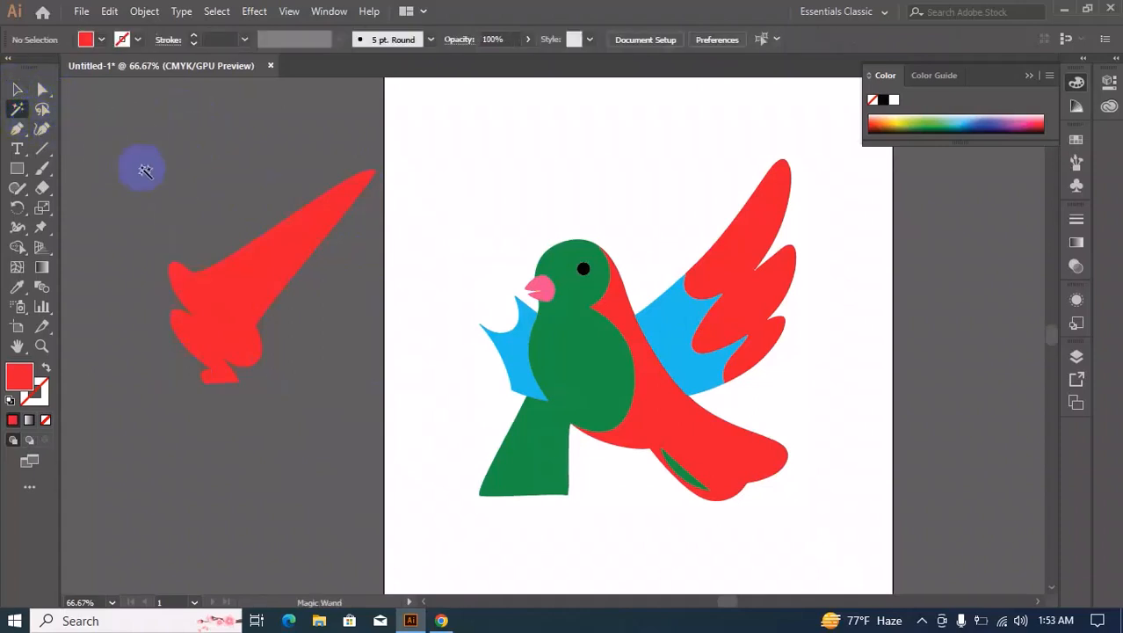
pyautogui.click(17, 89)
pyautogui.click(295, 264)
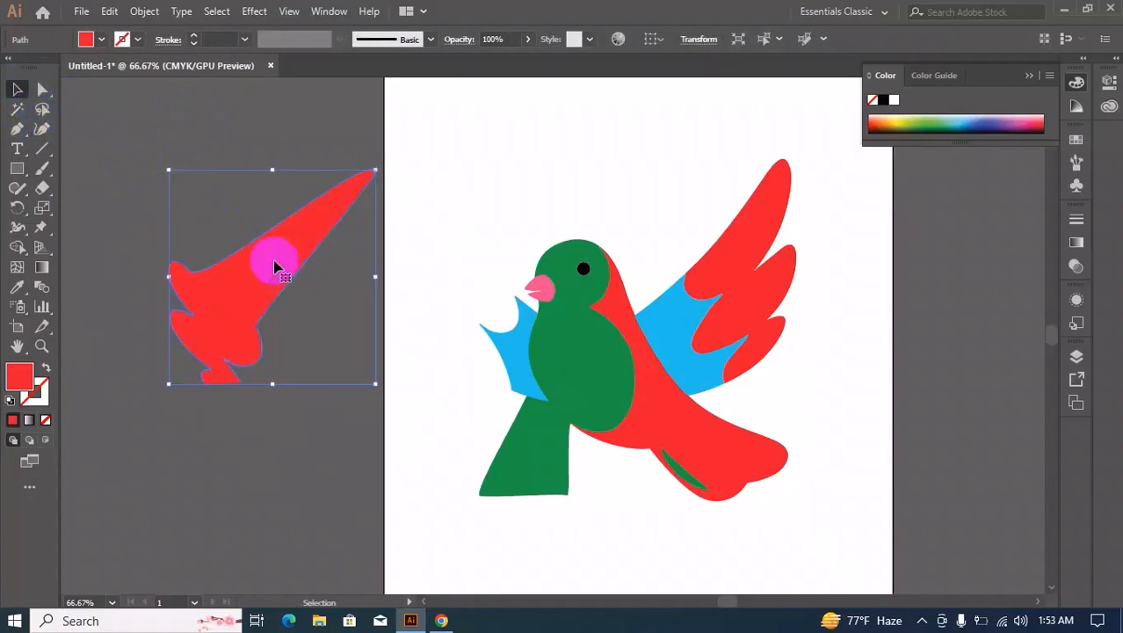
pyautogui.click(17, 109)
pyautogui.click(264, 286)
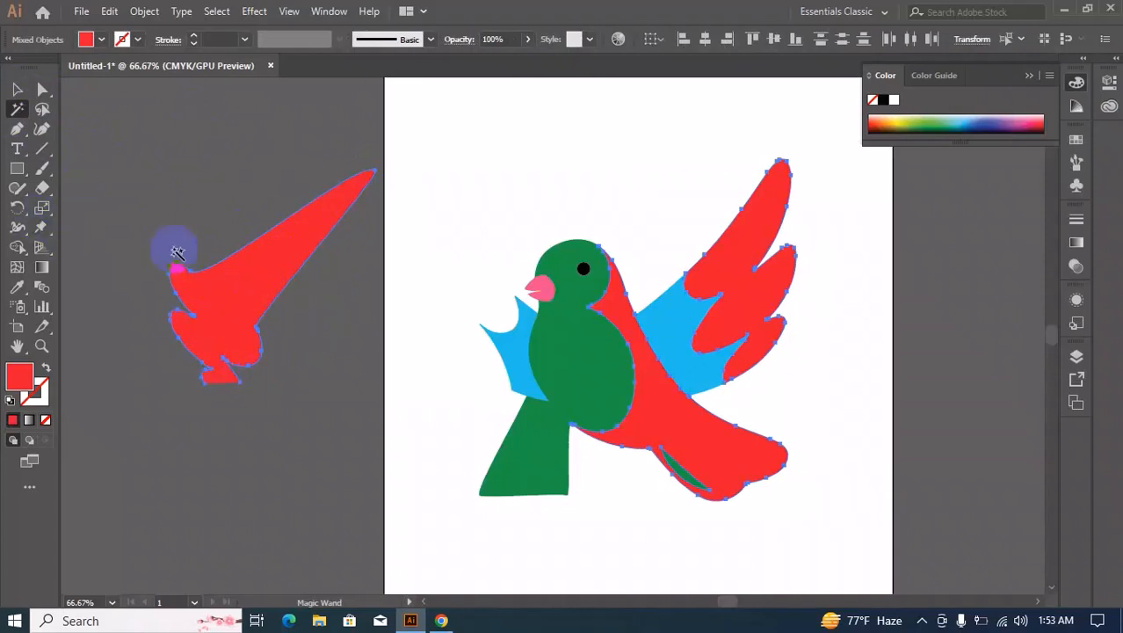
pyautogui.click(268, 281)
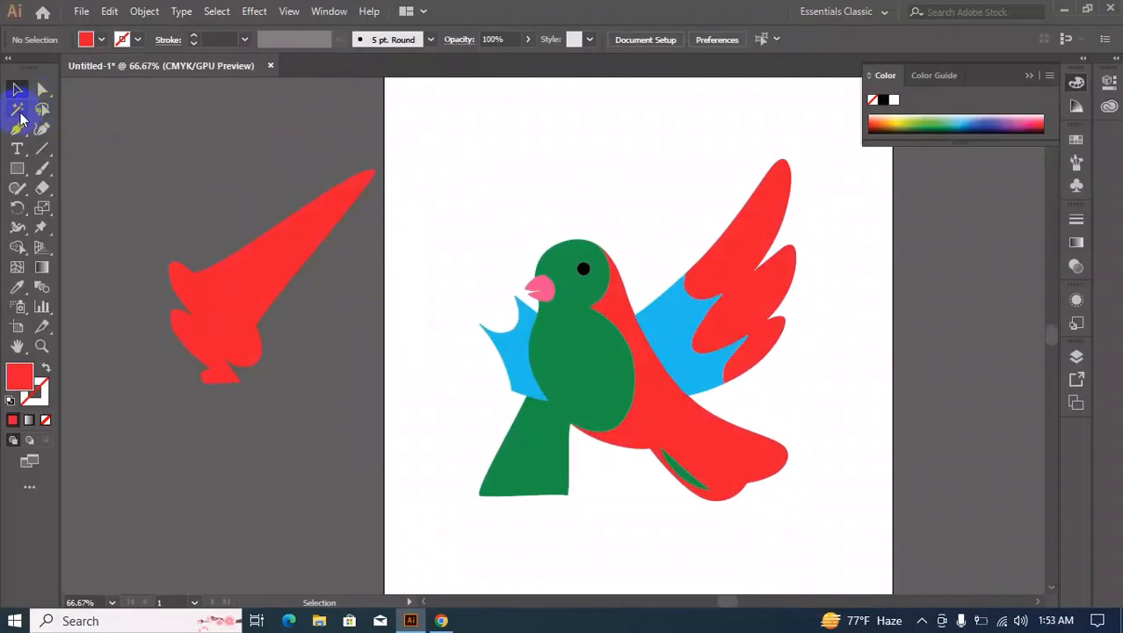
# Delete the bird and the detached shape, and draw a large red rounded rectangle on the artboard
pyautogui.moveTo(167, 154); pyautogui.dragTo(775, 552)
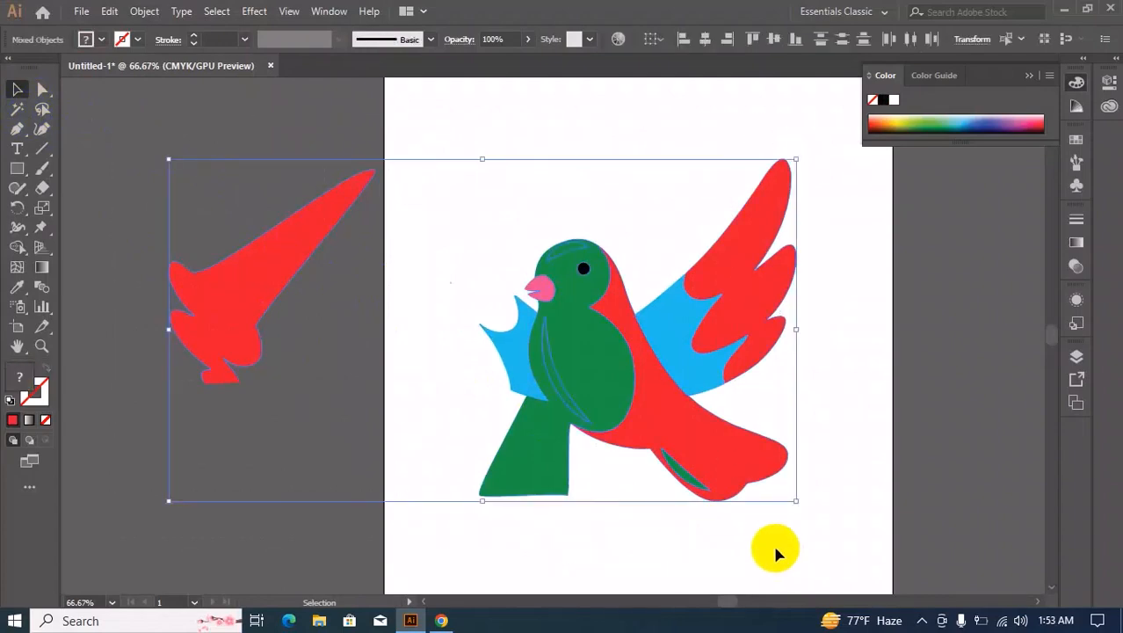
pyautogui.press('Delete')
pyautogui.moveTo(16, 168); pyautogui.dragTo(116, 190)
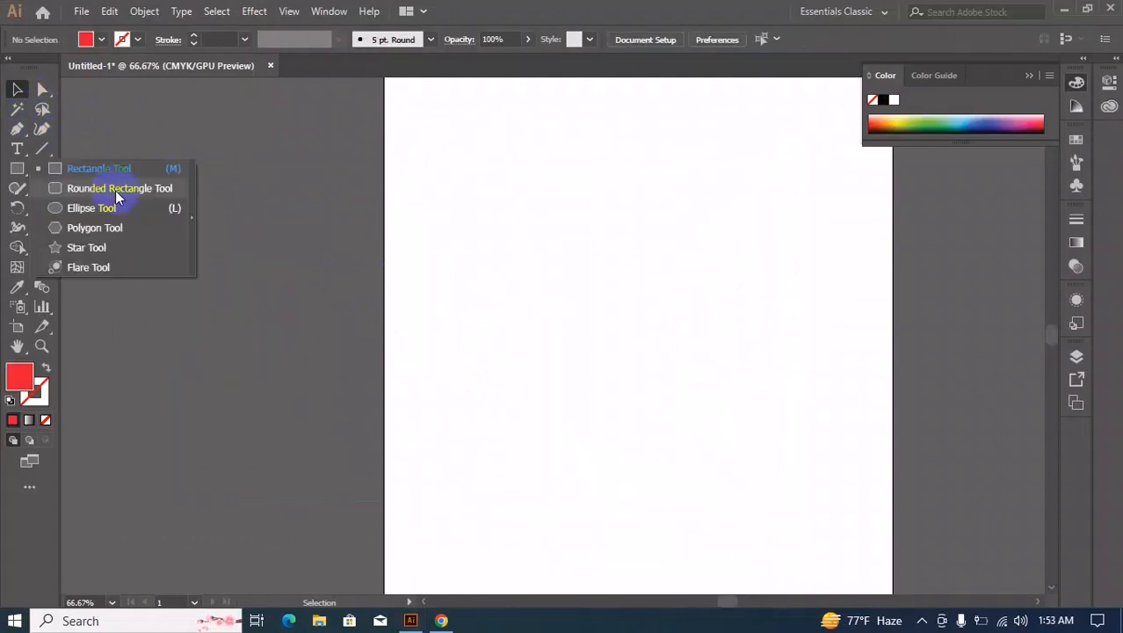
pyautogui.click(115, 190)
pyautogui.moveTo(475, 196); pyautogui.dragTo(675, 352)
# Draw a sharp-cornered red rectangle above the rounded one, enlarge it to the same width, and deselect it
pyautogui.moveTo(16, 169); pyautogui.dragTo(98, 168)
pyautogui.moveTo(432, 114); pyautogui.dragTo(540, 172)
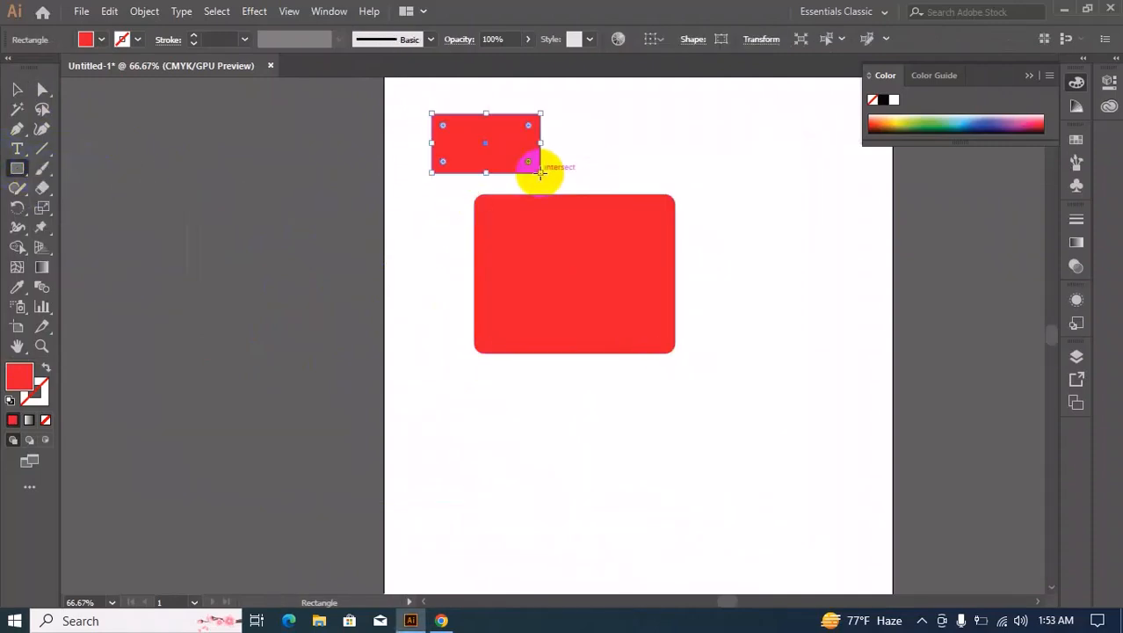
pyautogui.click(17, 89)
pyautogui.click(412, 217)
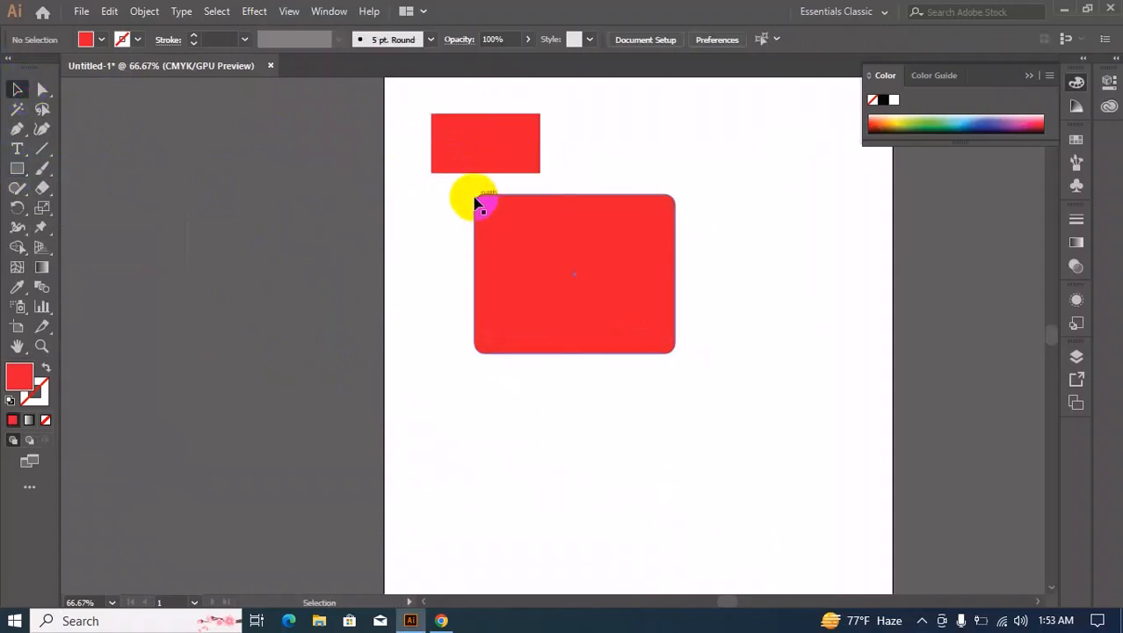
pyautogui.moveTo(529, 143); pyautogui.dragTo(673, 111)
pyautogui.click(743, 188)
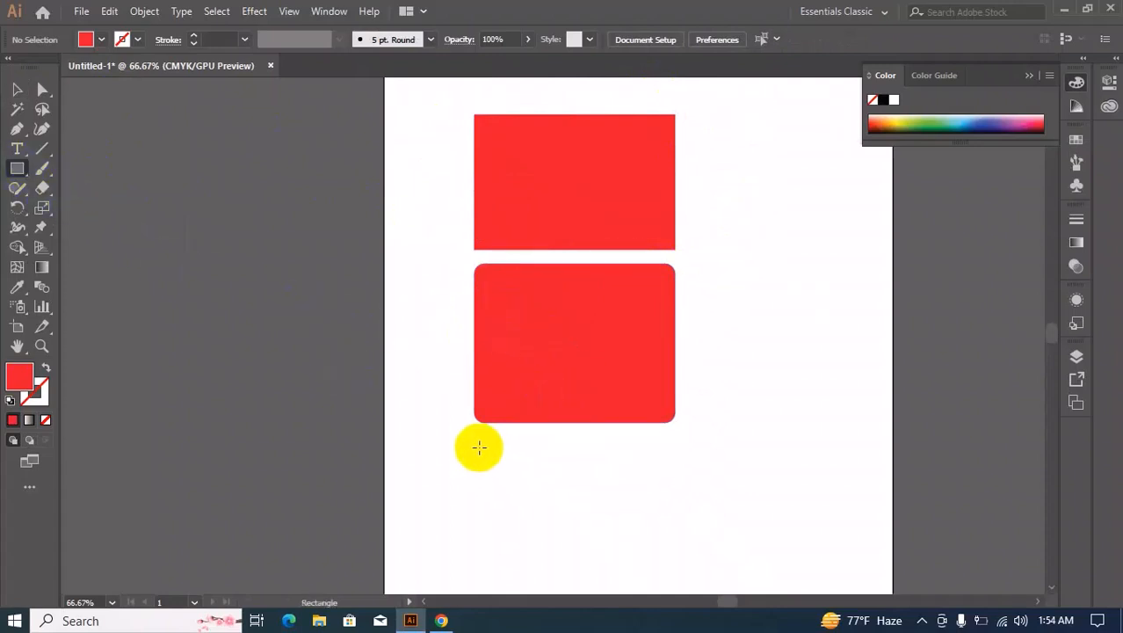
# Draw a third red rectangle of the same width below the others, round all its corners with the corner widgets, and deselect it
pyautogui.moveTo(474, 447); pyautogui.dragTo(661, 516)
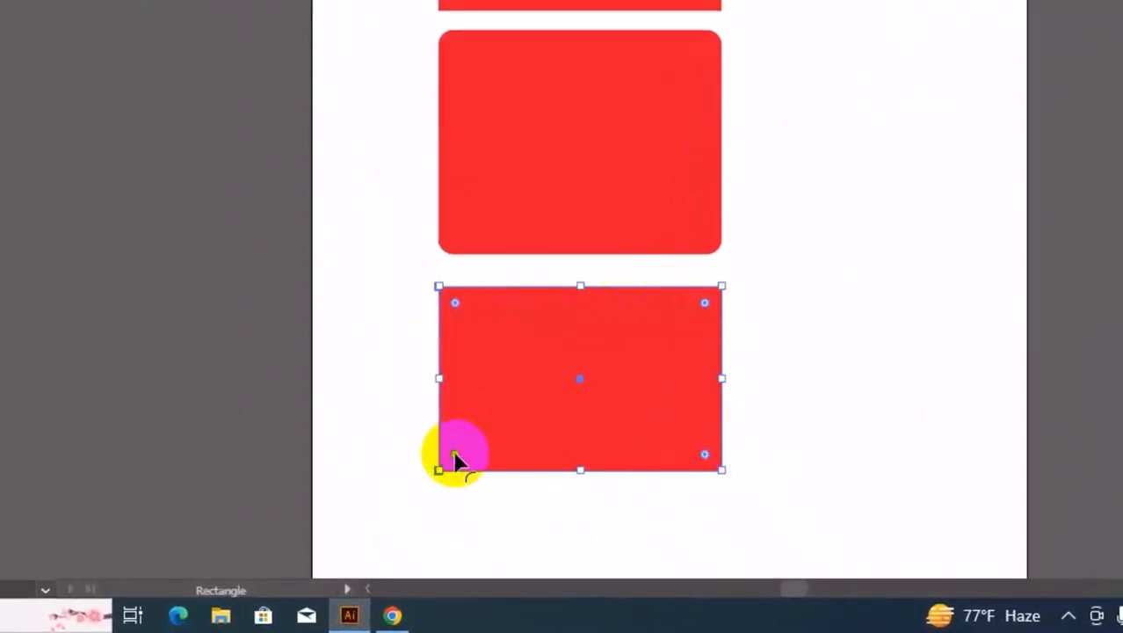
pyautogui.moveTo(455, 305); pyautogui.dragTo(468, 315)
pyautogui.click(459, 305)
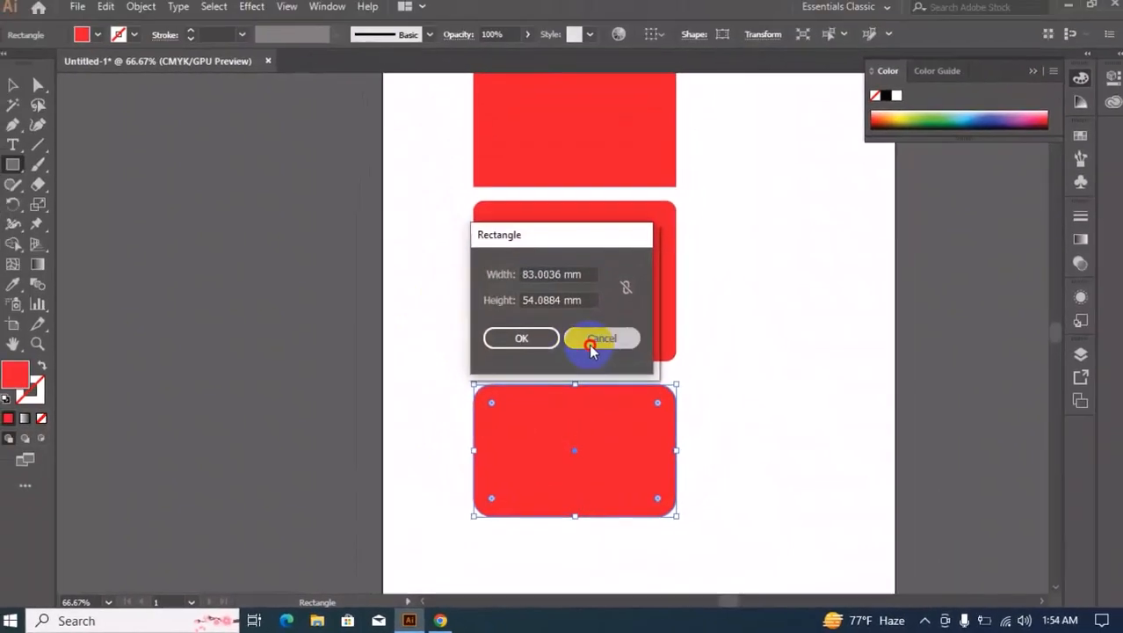
pyautogui.click(613, 259)
pyautogui.click(16, 89)
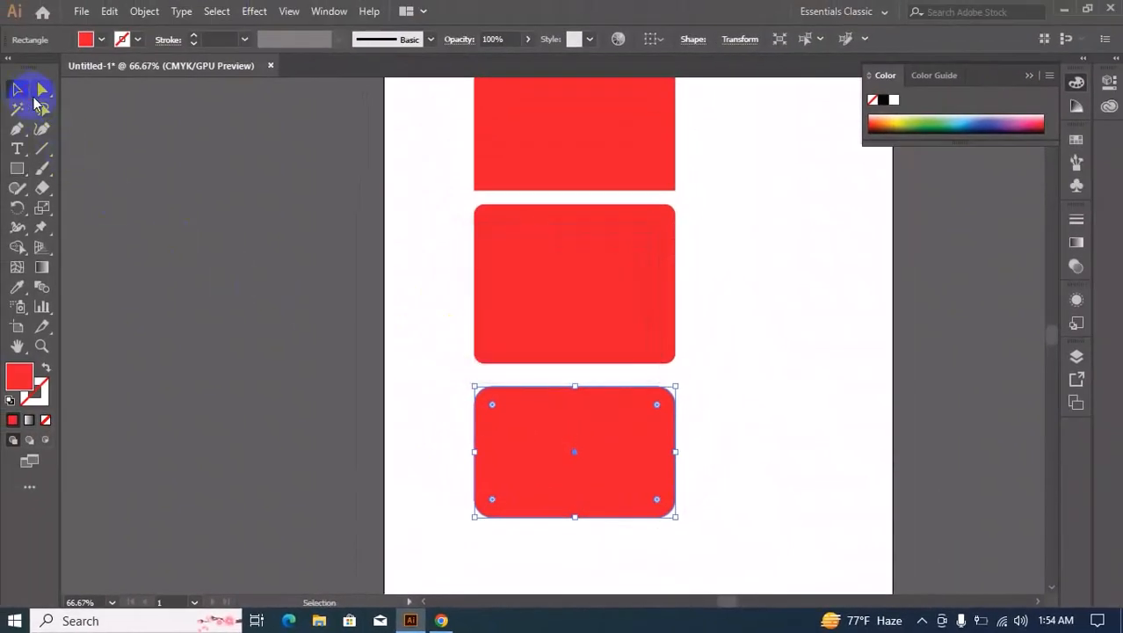
pyautogui.click(296, 281)
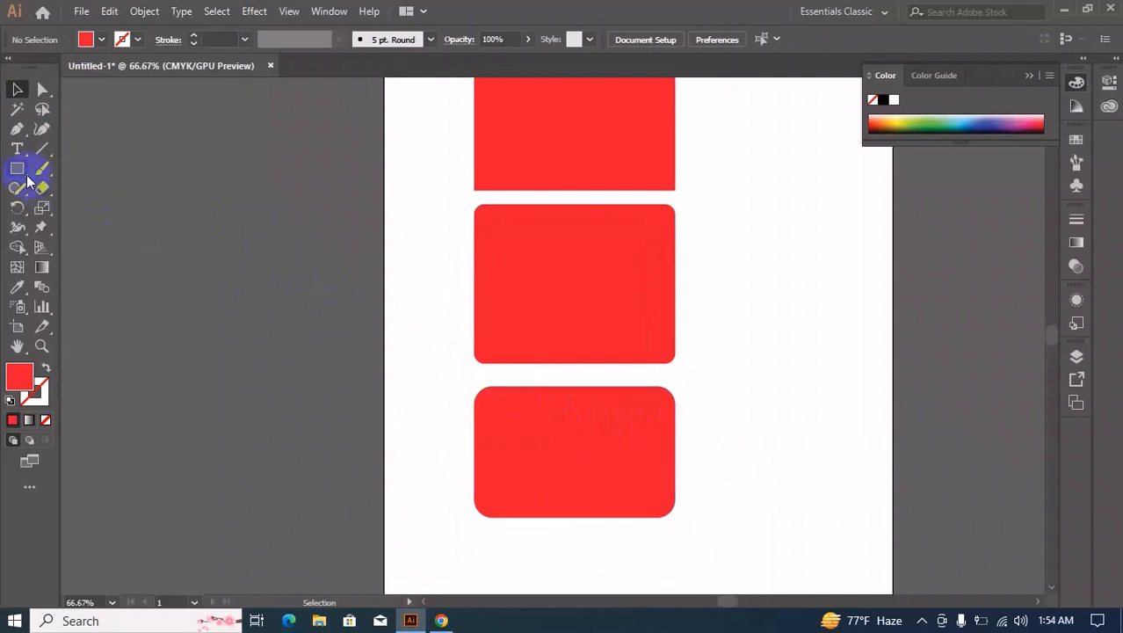
# Draw a tall red rectangle beside the stacked shapes and round its corners to the maximum to form a pill shape
pyautogui.moveTo(732, 226); pyautogui.dragTo(850, 422)
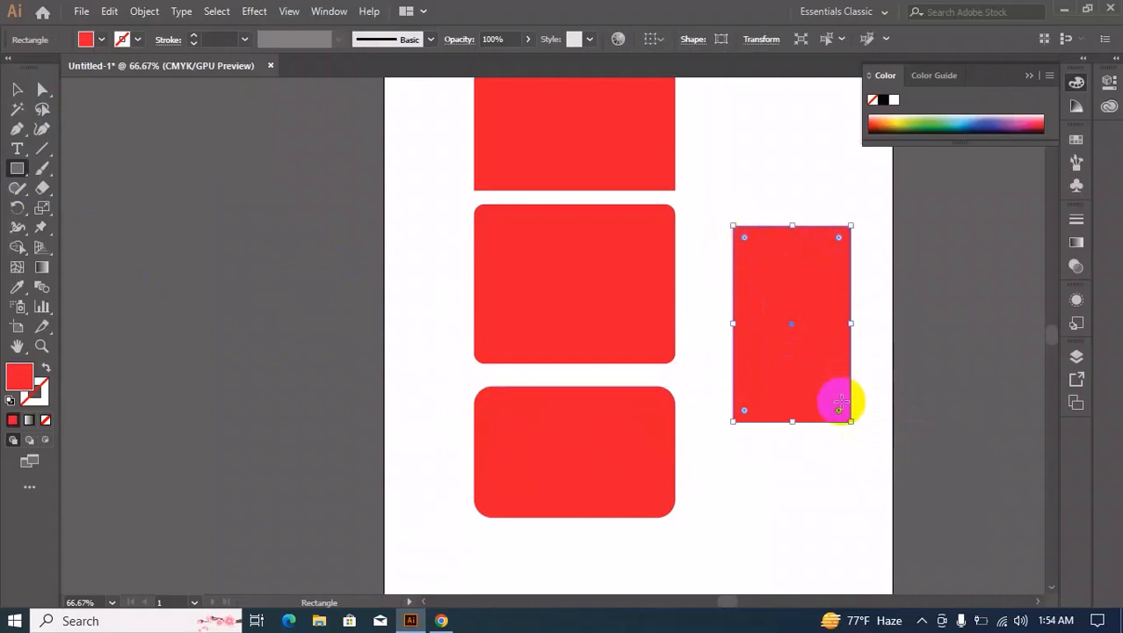
pyautogui.moveTo(839, 412); pyautogui.dragTo(837, 411)
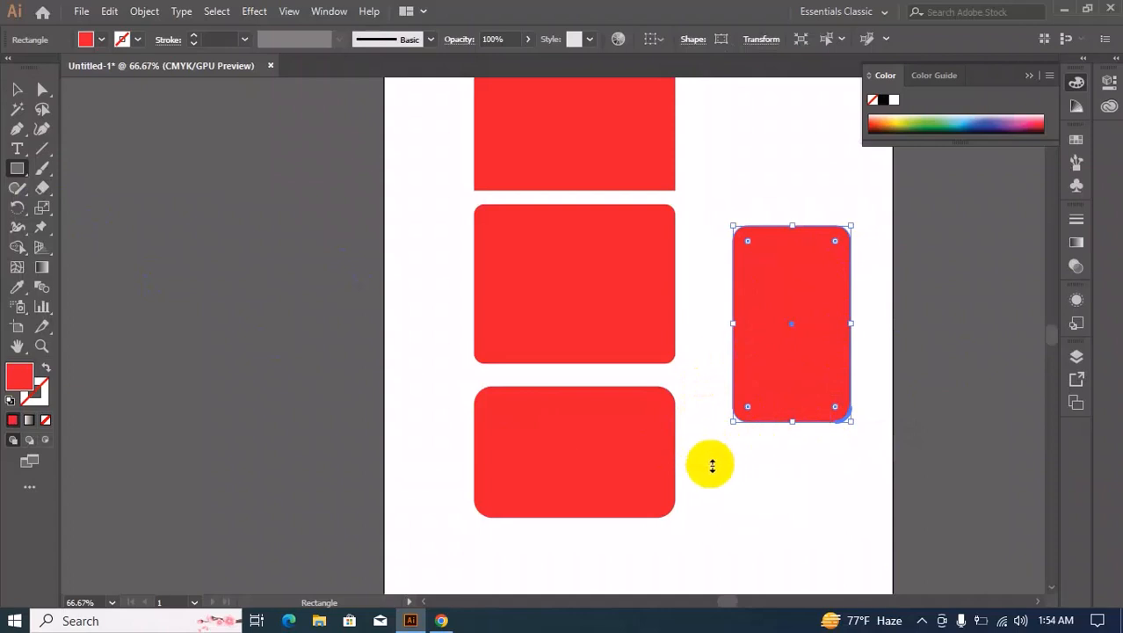
pyautogui.moveTo(747, 407); pyautogui.dragTo(802, 327)
# Draw a small square below the stack and round it fully into a circle, then draw a larger square beside it
pyautogui.scroll(-4, 461, 384)
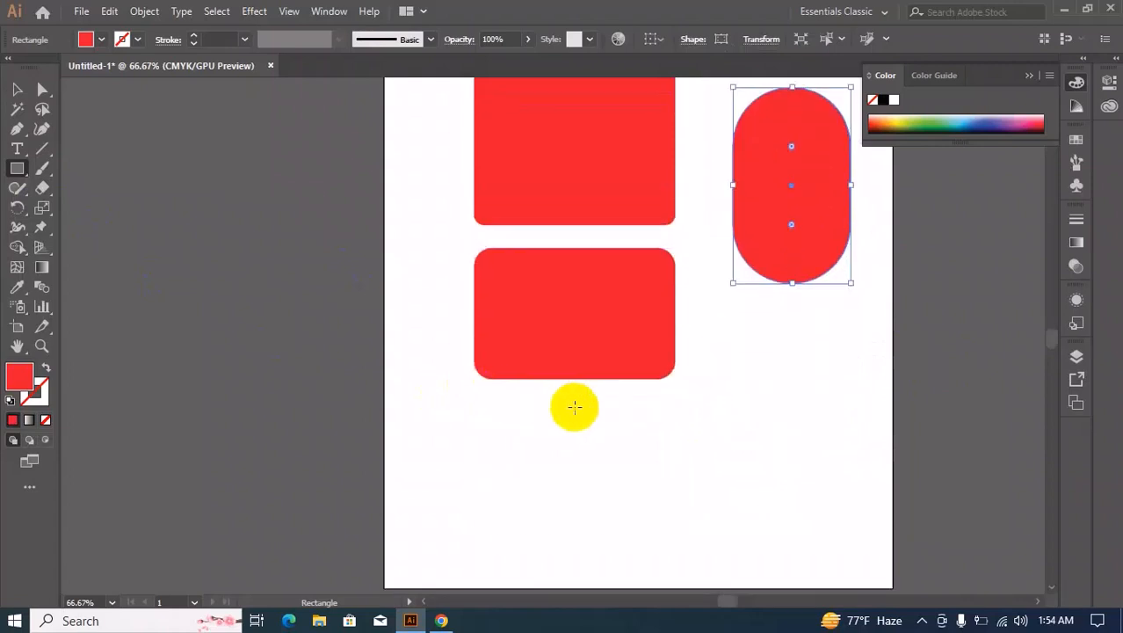
pyautogui.moveTo(471, 403); pyautogui.dragTo(549, 481)
pyautogui.moveTo(538, 423); pyautogui.dragTo(398, 451)
pyautogui.moveTo(611, 376); pyautogui.dragTo(720, 374)
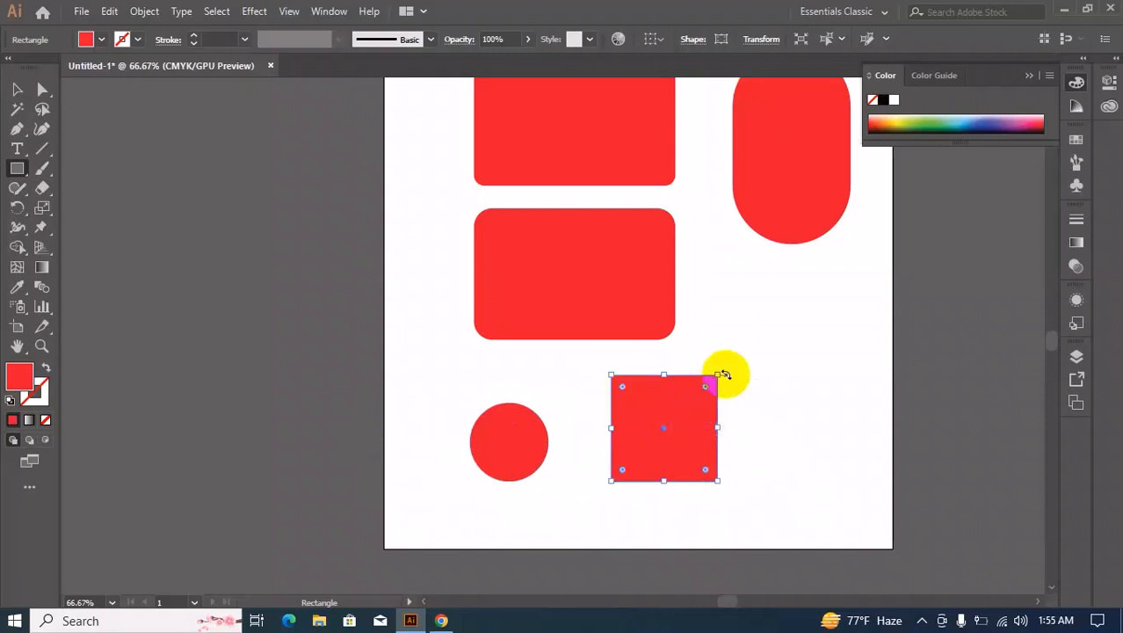
# Select all the red practice shapes and delete them from the artboard
pyautogui.scroll(4, 753, 406)
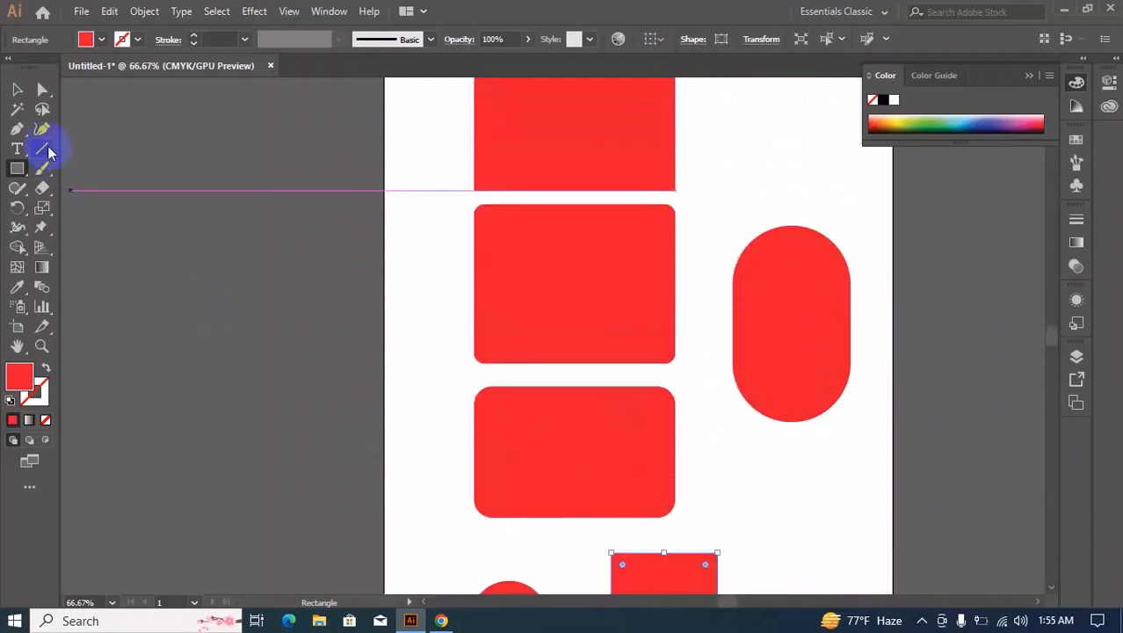
pyautogui.click(18, 89)
pyautogui.moveTo(413, 147); pyautogui.dragTo(792, 587)
pyautogui.press('Delete')
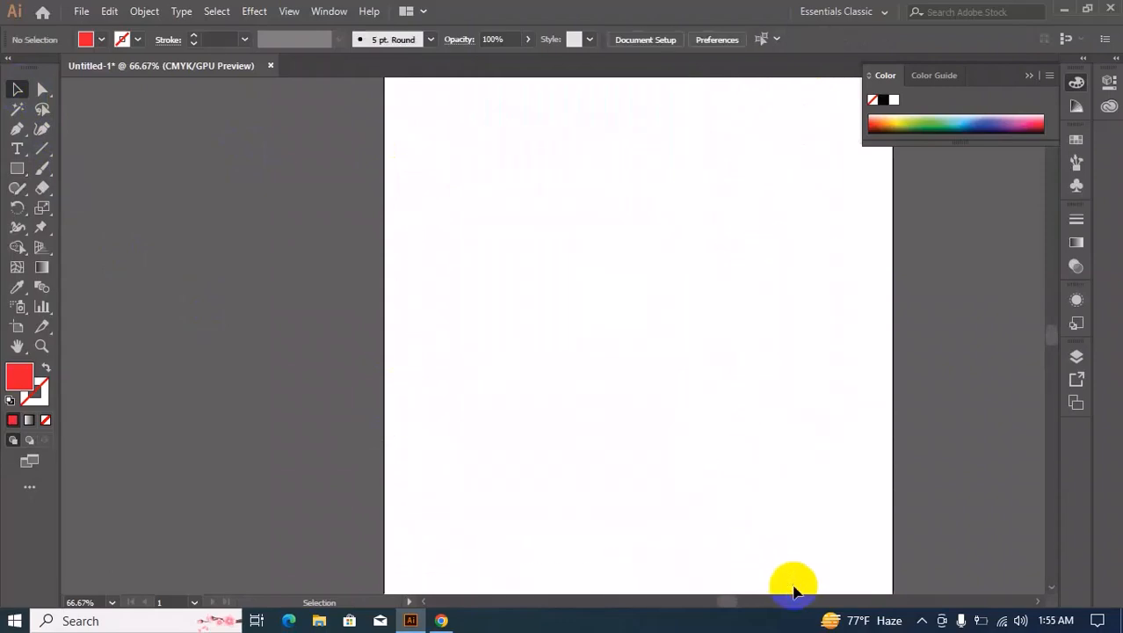
# Draw a rounded rectangle about 54 mm wide and 47 mm high, varying its corner radius between sharp and strongly rounded while drawing
pyautogui.click(21, 171)
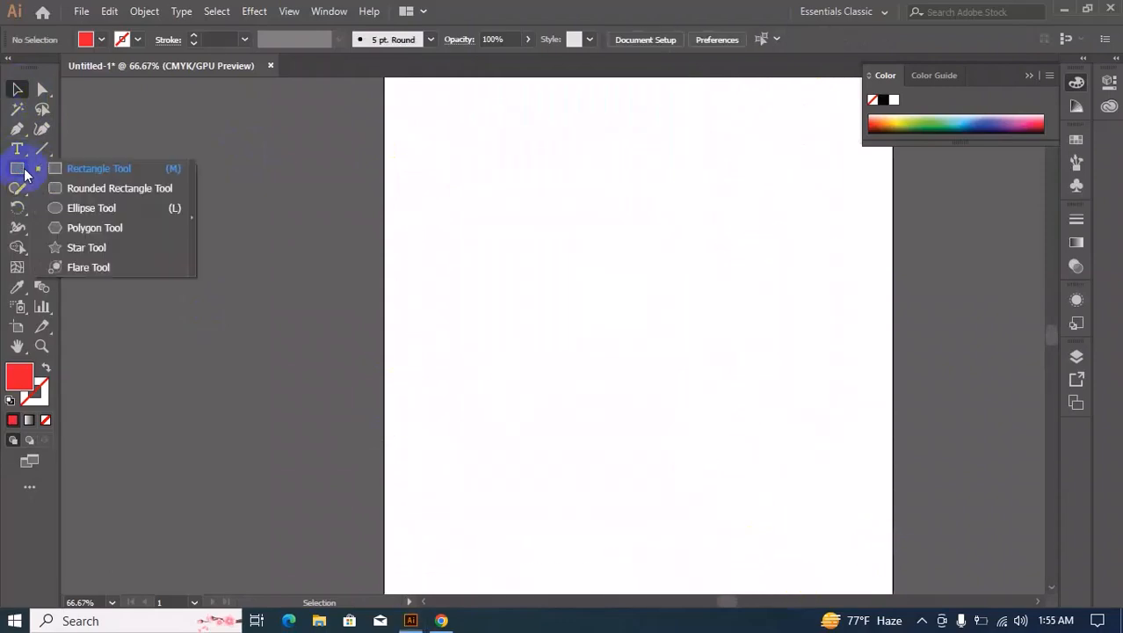
pyautogui.click(111, 188)
pyautogui.moveTo(484, 223); pyautogui.dragTo(612, 331)
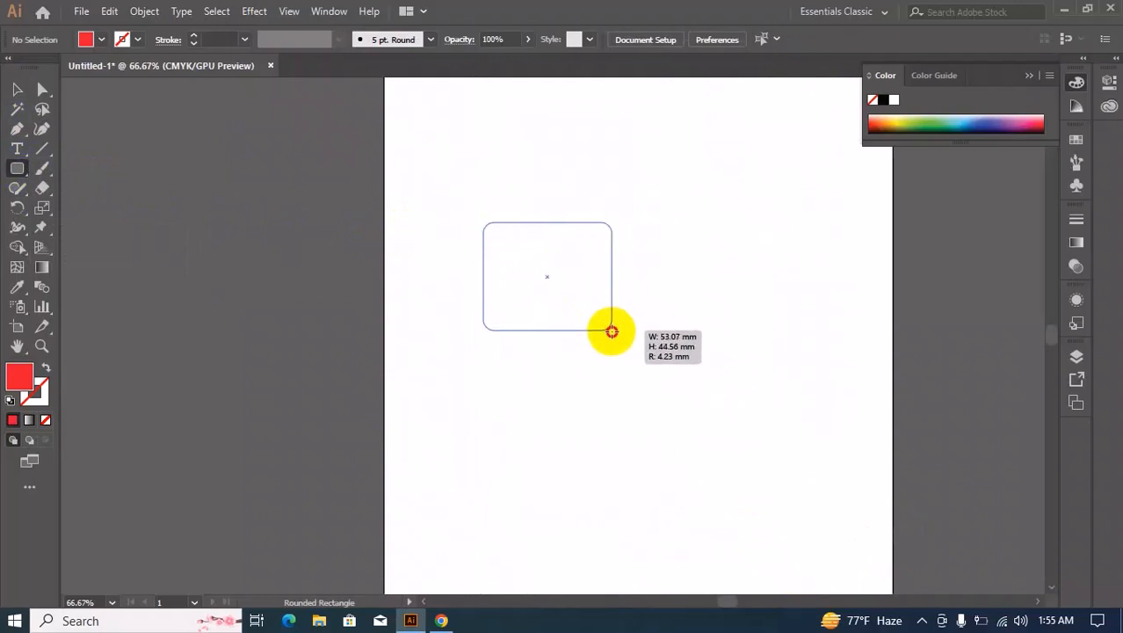
pyautogui.press('Up')
pyautogui.press('Up')
pyautogui.press('Up')
pyautogui.press('Up')
pyautogui.press('Up')
pyautogui.press('Up')
pyautogui.moveTo(611, 331); pyautogui.dragTo(611, 331)
pyautogui.press('Down')
pyautogui.press('Down')
pyautogui.press('Down')
pyautogui.press('Down')
pyautogui.press('Down')
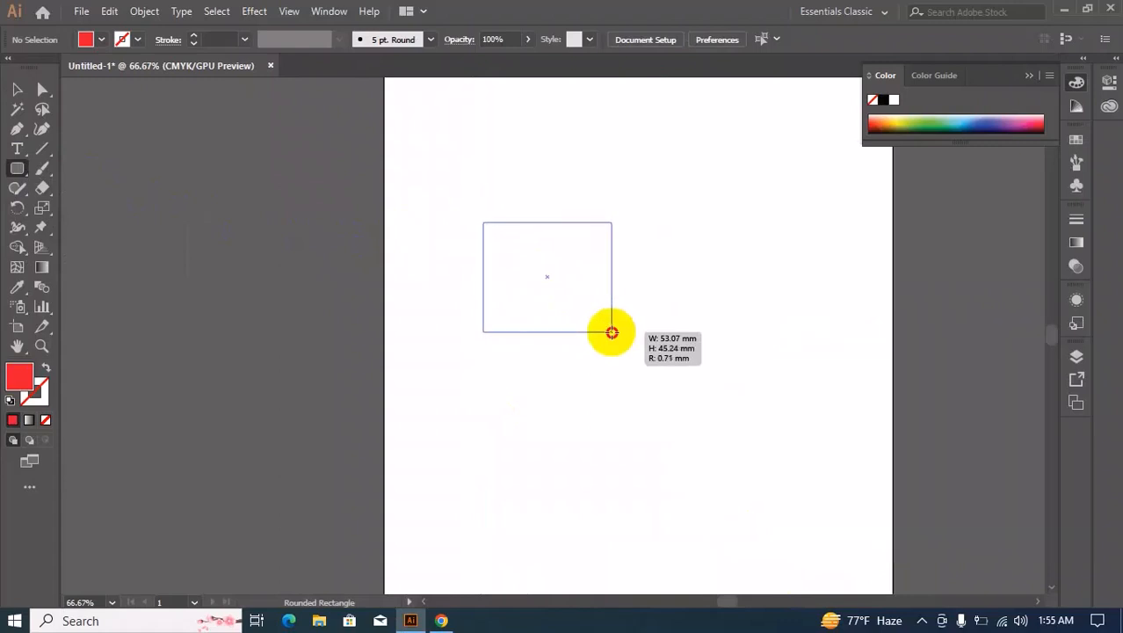
pyautogui.moveTo(612, 332); pyautogui.dragTo(613, 337)
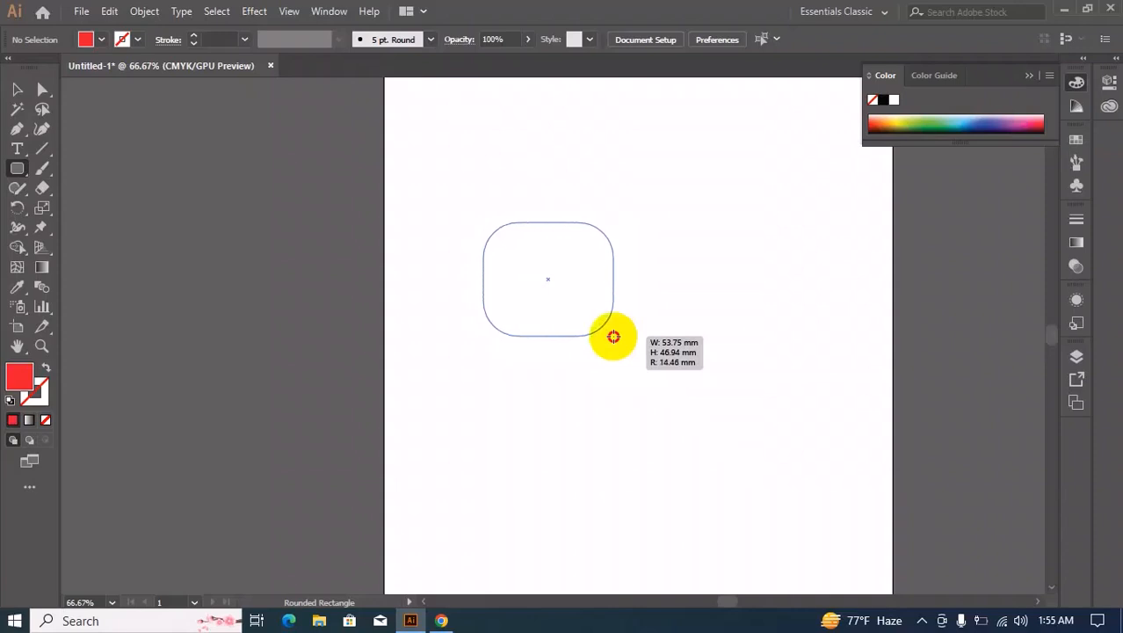
pyautogui.press('Down')
pyautogui.press('Down')
pyautogui.press('Down')
pyautogui.press('Down')
pyautogui.moveTo(613, 337); pyautogui.dragTo(616, 337)
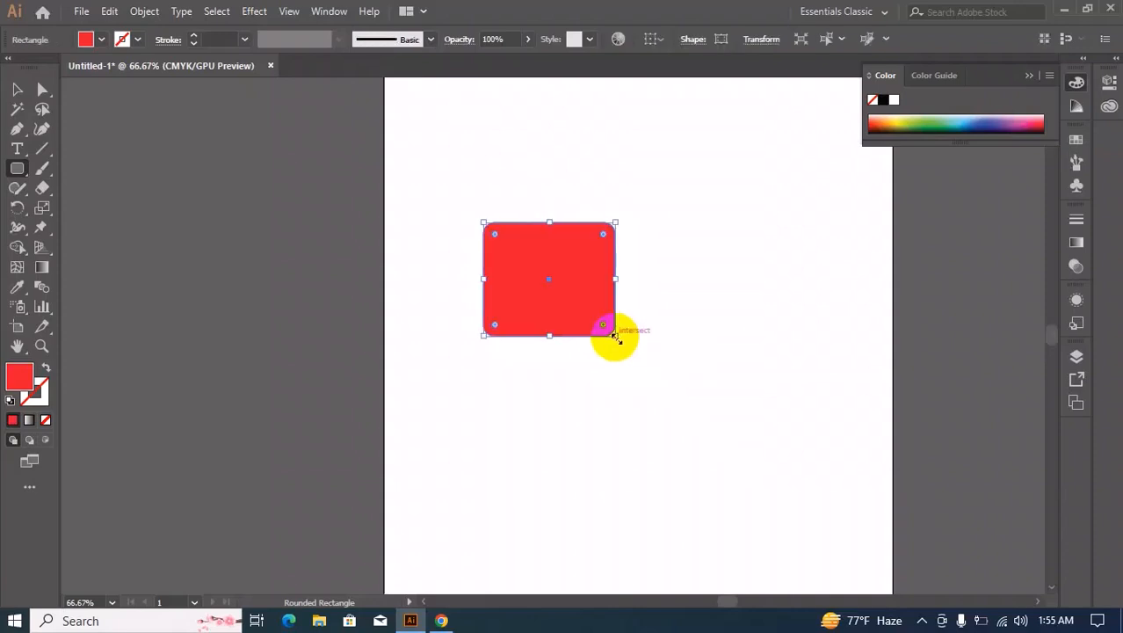
# Draw a taller rounded rectangle beside the first, and below them a wide rectangle with corners rounded to the maximum into a pill
pyautogui.moveTo(16, 175); pyautogui.dragTo(90, 193)
pyautogui.moveTo(647, 164); pyautogui.dragTo(763, 334)
pyautogui.moveTo(18, 168); pyautogui.dragTo(69, 170)
pyautogui.moveTo(459, 372); pyautogui.dragTo(483, 373)
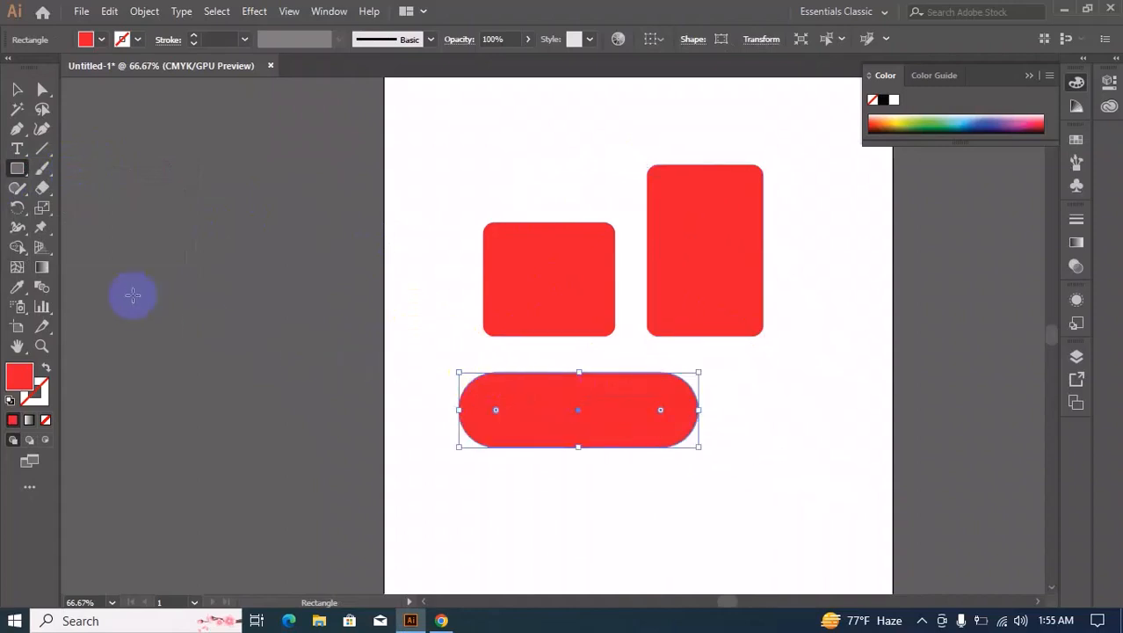
# Select the two rounded rectangles and the pill shape and delete them from the artboard
pyautogui.click(14, 90)
pyautogui.click(652, 489)
pyautogui.hotkey('ctrl', 'a')
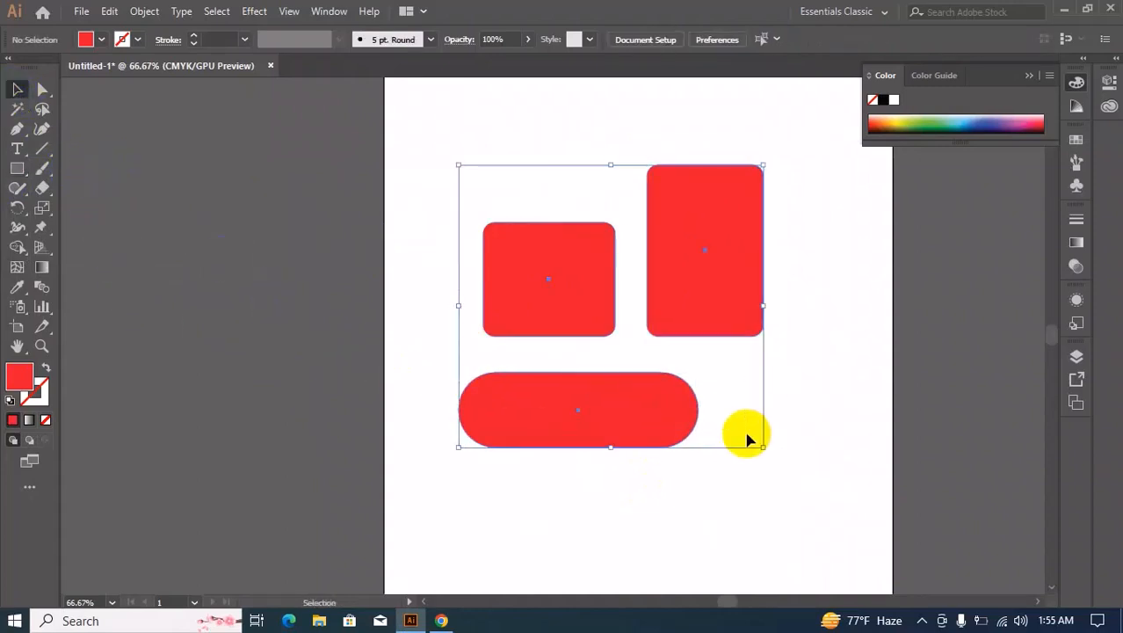
pyautogui.press('Delete')
# Draw a large circle in the middle of the artboard with the Ellipse tool and six smaller ellipses around it
pyautogui.click(35, 174)
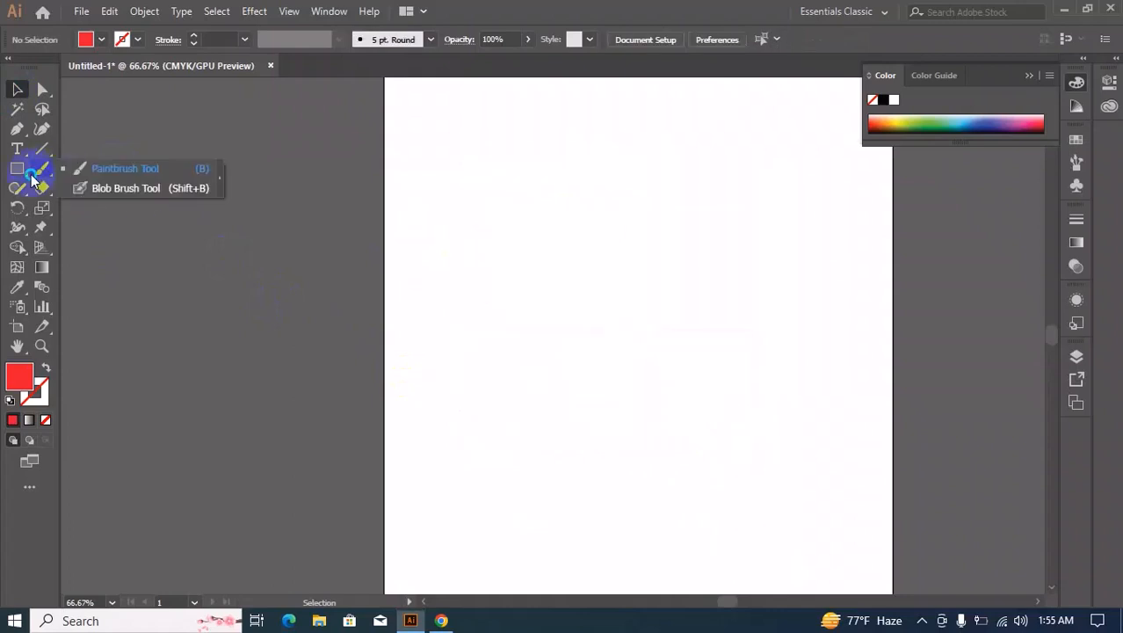
pyautogui.click(20, 175)
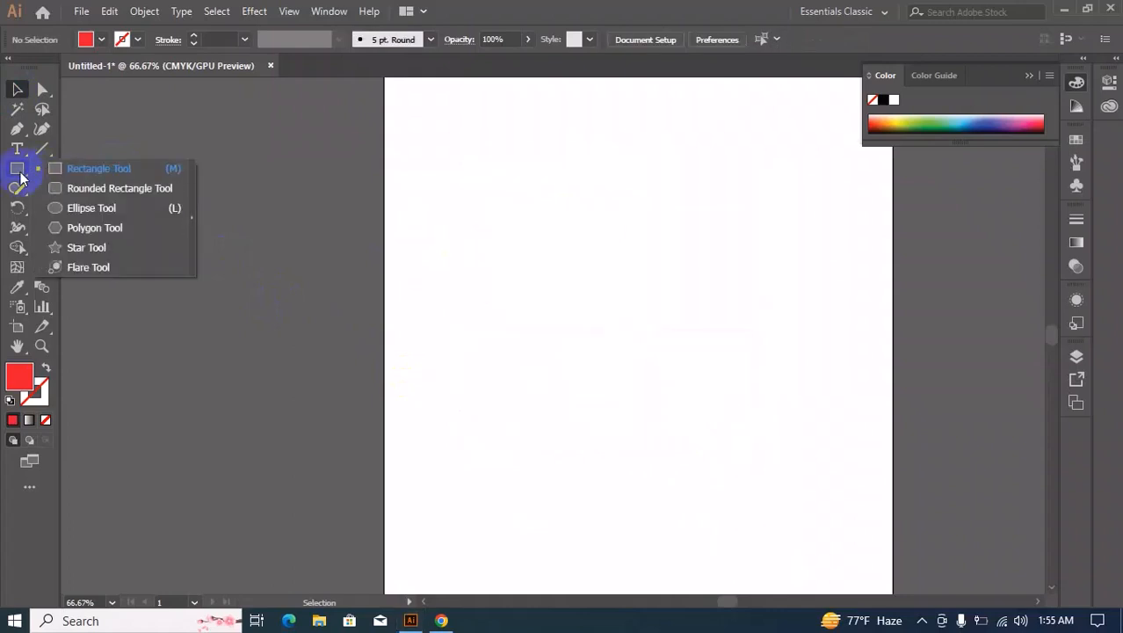
pyautogui.click(121, 216)
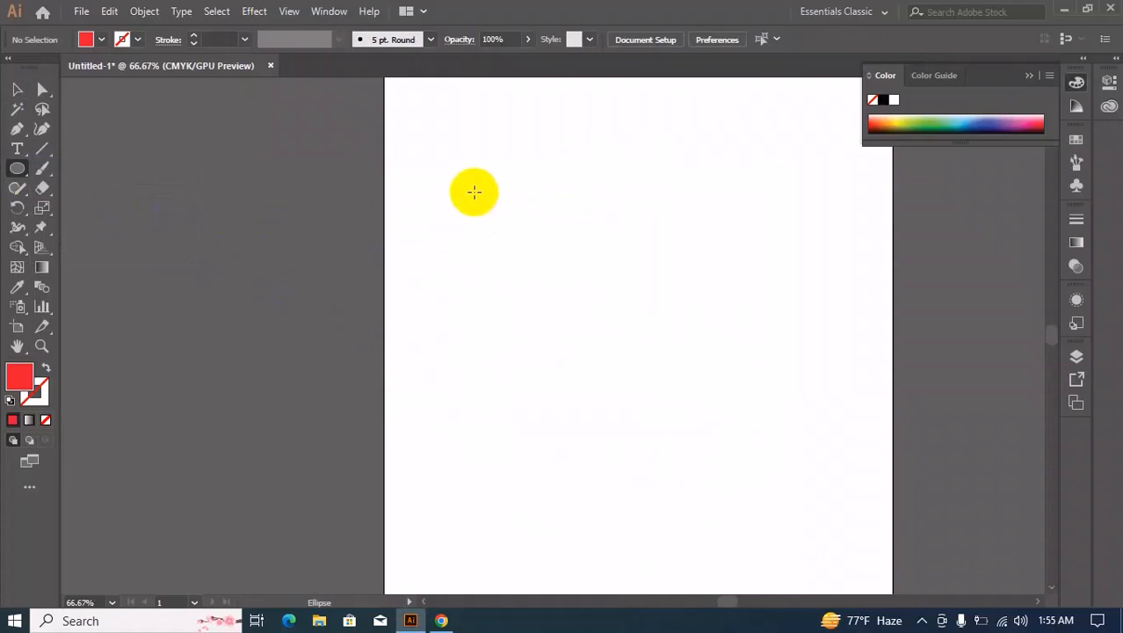
pyautogui.moveTo(474, 191); pyautogui.dragTo(751, 468)
pyautogui.moveTo(401, 232); pyautogui.dragTo(451, 346)
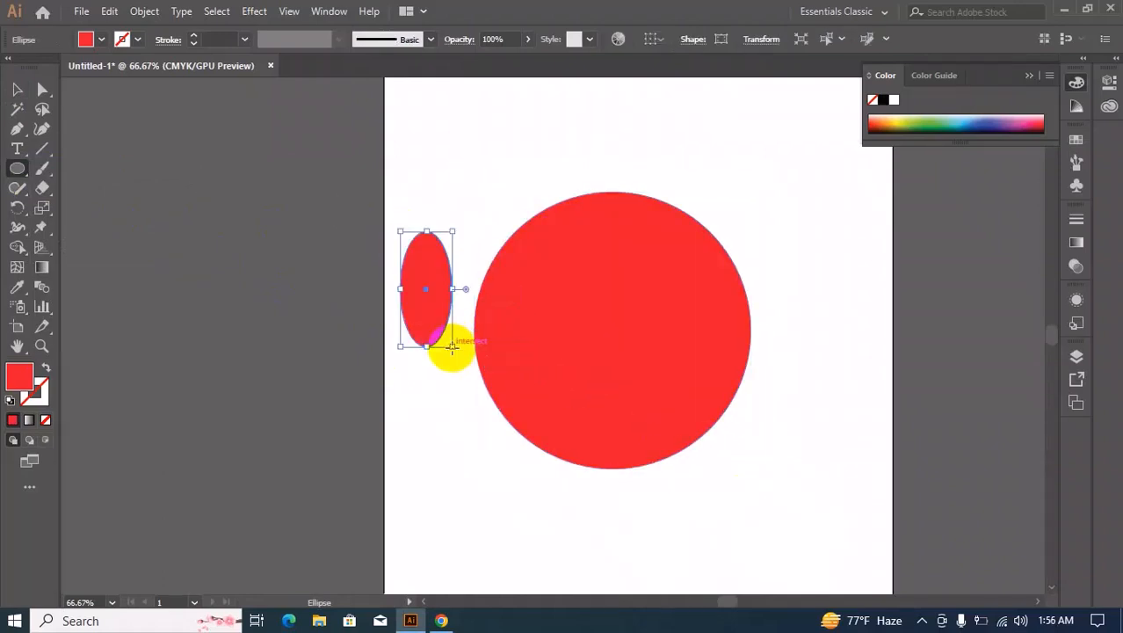
pyautogui.moveTo(451, 175); pyautogui.dragTo(511, 254)
pyautogui.moveTo(593, 143); pyautogui.dragTo(654, 197)
pyautogui.moveTo(764, 221); pyautogui.dragTo(800, 330)
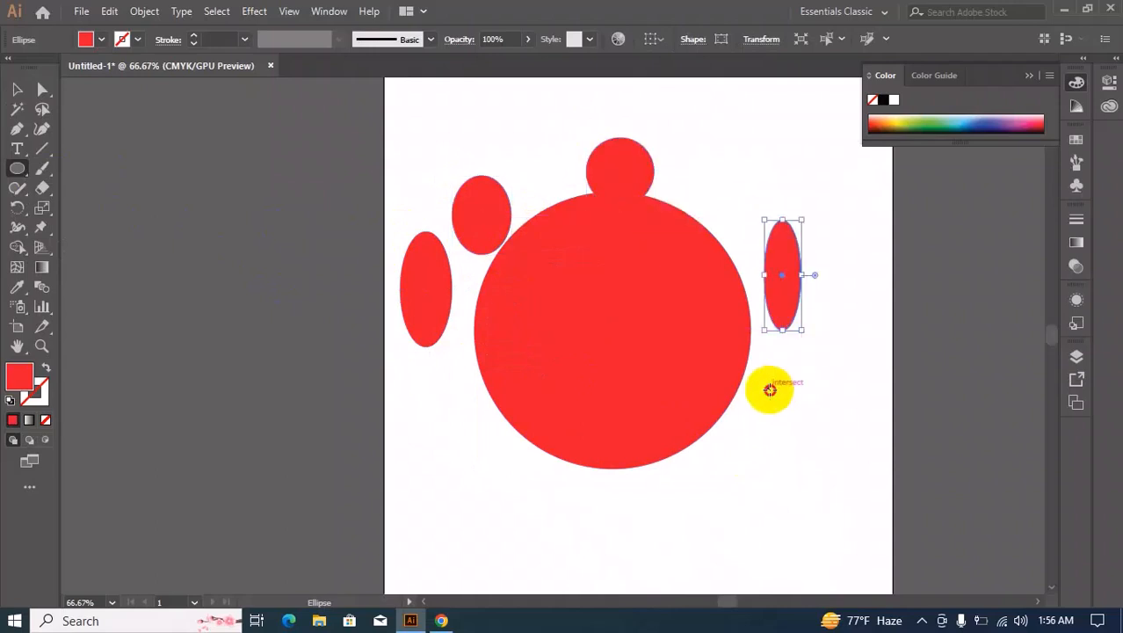
pyautogui.moveTo(769, 388); pyautogui.dragTo(824, 469)
pyautogui.moveTo(447, 422); pyautogui.dragTo(499, 506)
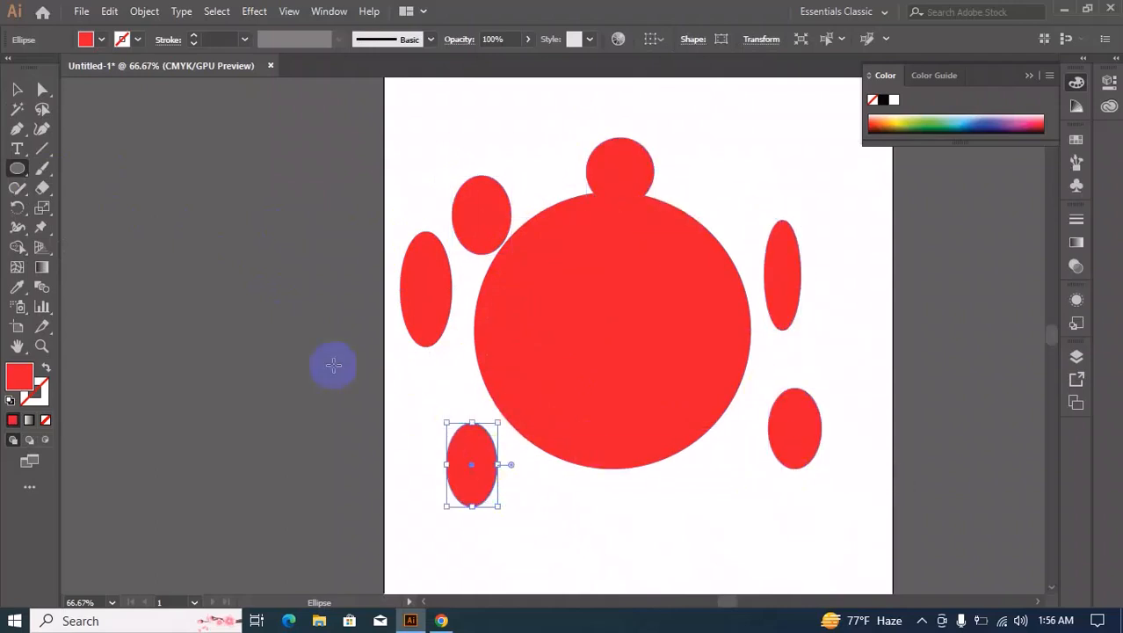
# Draw a polygon below the large circle, varying its number of sides while drawing and finishing with a many-sided, nearly circular shape
pyautogui.moveTo(17, 173); pyautogui.dragTo(125, 229)
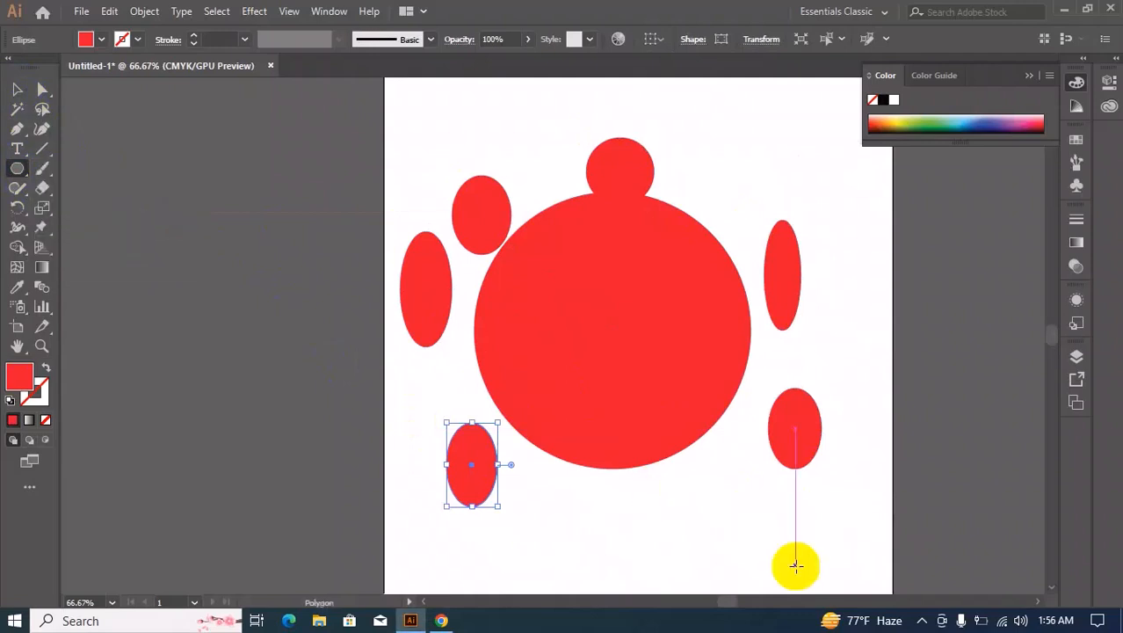
pyautogui.scroll(-2, 615, 503)
pyautogui.scroll(-3, 619, 505)
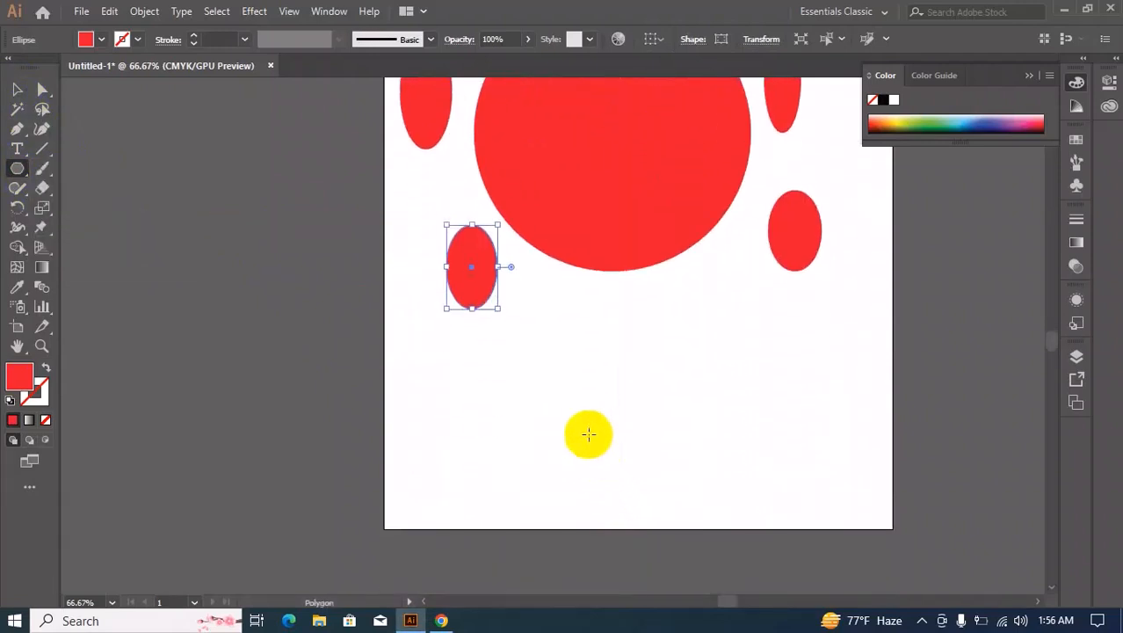
pyautogui.scroll(2, 602, 365)
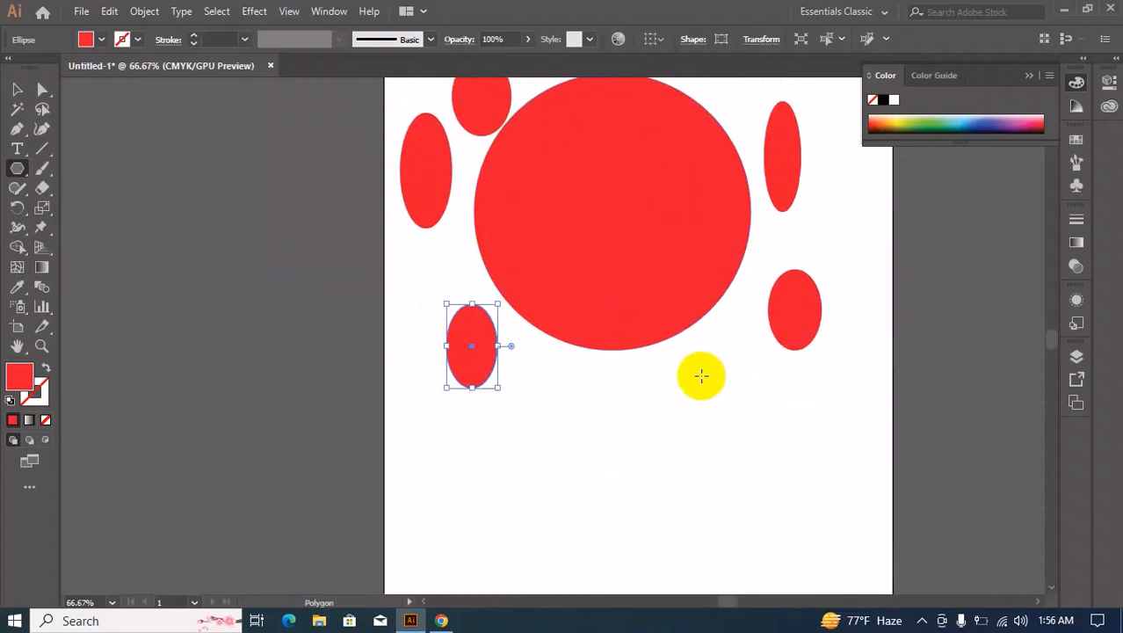
pyautogui.scroll(-1, 597, 421)
pyautogui.moveTo(616, 415)
pyautogui.mouseDown()
pyautogui.moveTo(664, 469)
pyautogui.moveTo(649, 475)
pyautogui.moveTo(664, 506)
pyautogui.mouseUp()
pyautogui.press('Up')
pyautogui.press('Up')
pyautogui.press('Up')
pyautogui.press('Down')
pyautogui.press('Down')
pyautogui.press('Down')
pyautogui.press('Down')
pyautogui.press('Down')
pyautogui.press('Down')
pyautogui.press('Down')
pyautogui.press('Up')
pyautogui.press('Up')
pyautogui.press('Up')
pyautogui.press('Up')
pyautogui.press('Up')
pyautogui.press('Up')
pyautogui.press('Up')
pyautogui.press('Up')
pyautogui.press('Up')
pyautogui.press('Up')
pyautogui.press('Up')
pyautogui.press('Up')
pyautogui.press('Up')
pyautogui.press('v')
# Draw a shape beside the polygon with the Star tool, varying its number of points and finishing with three to form a triangle
pyautogui.rightClick(17, 168)
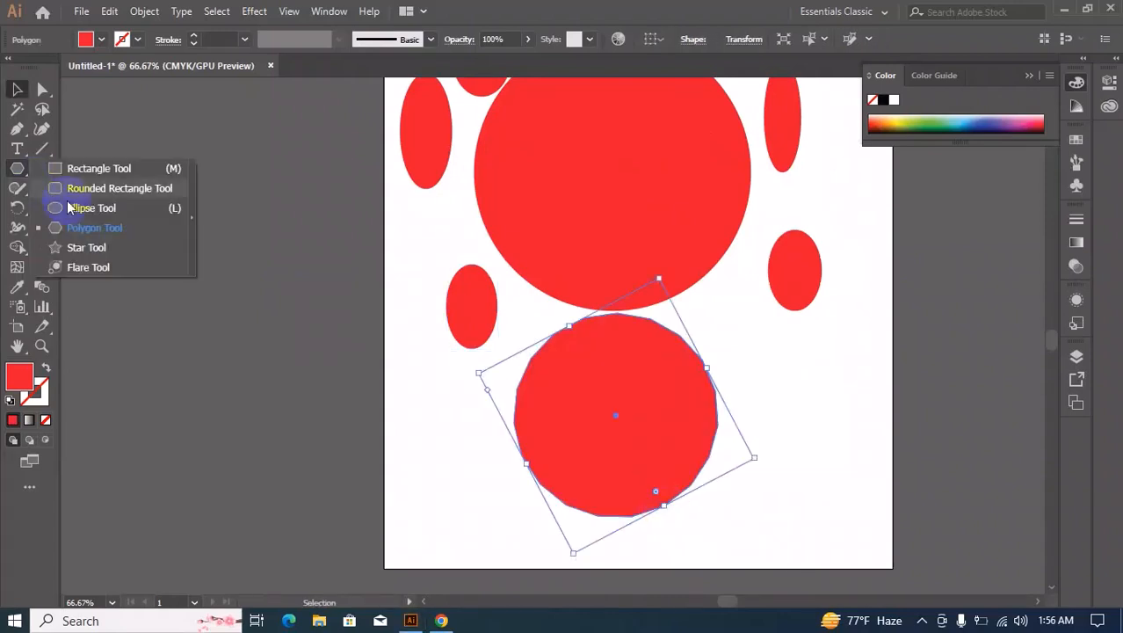
pyautogui.click(132, 250)
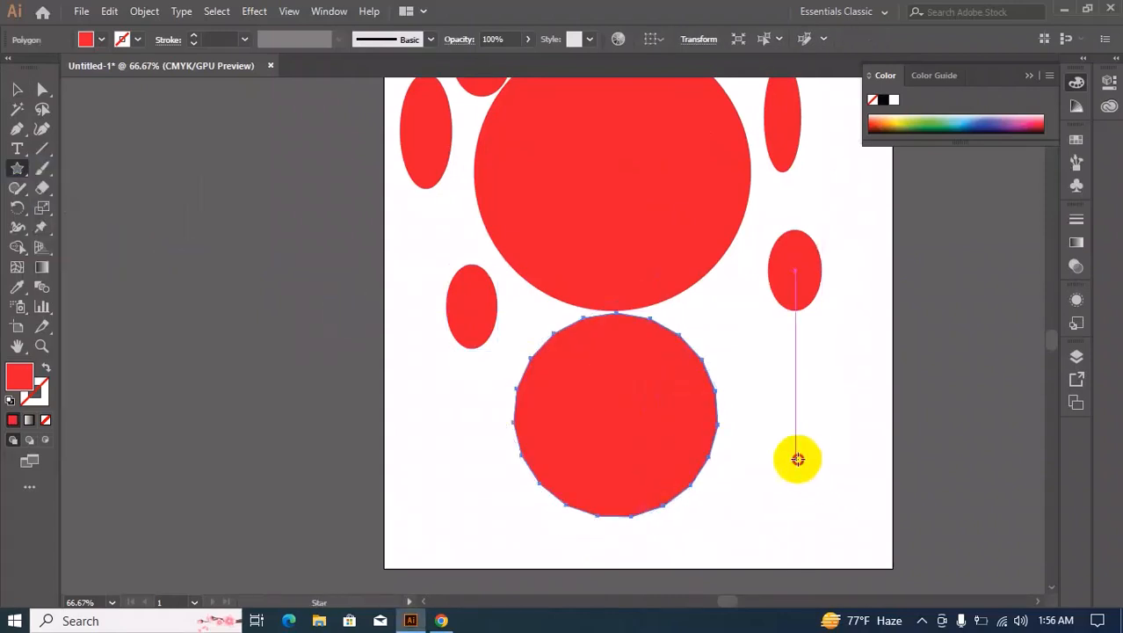
pyautogui.moveTo(797, 459); pyautogui.dragTo(782, 534)
pyautogui.press('Up')
pyautogui.press('Up')
pyautogui.press('Down')
pyautogui.press('Down')
pyautogui.press('Down')
pyautogui.press('Down')
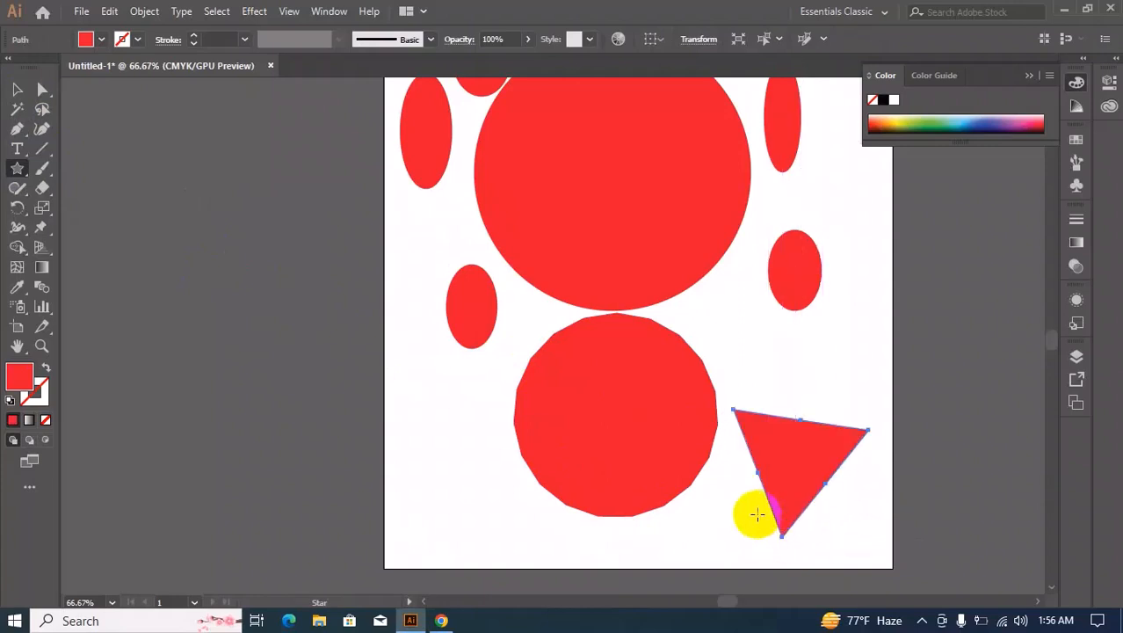
# Select all the red ellipses, the polygon and the triangle and delete them from the artboard
pyautogui.scroll(1, 757, 514)
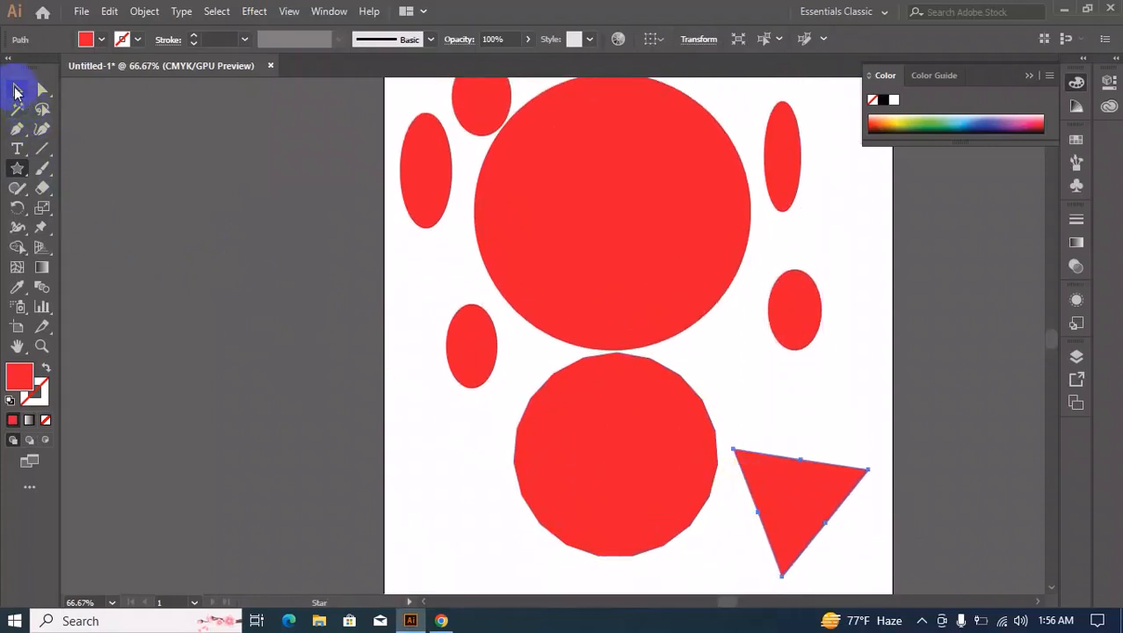
pyautogui.click(15, 90)
pyautogui.scroll(1, 290, 268)
pyautogui.moveTo(384, 109); pyautogui.dragTo(852, 538)
pyautogui.press('Delete')
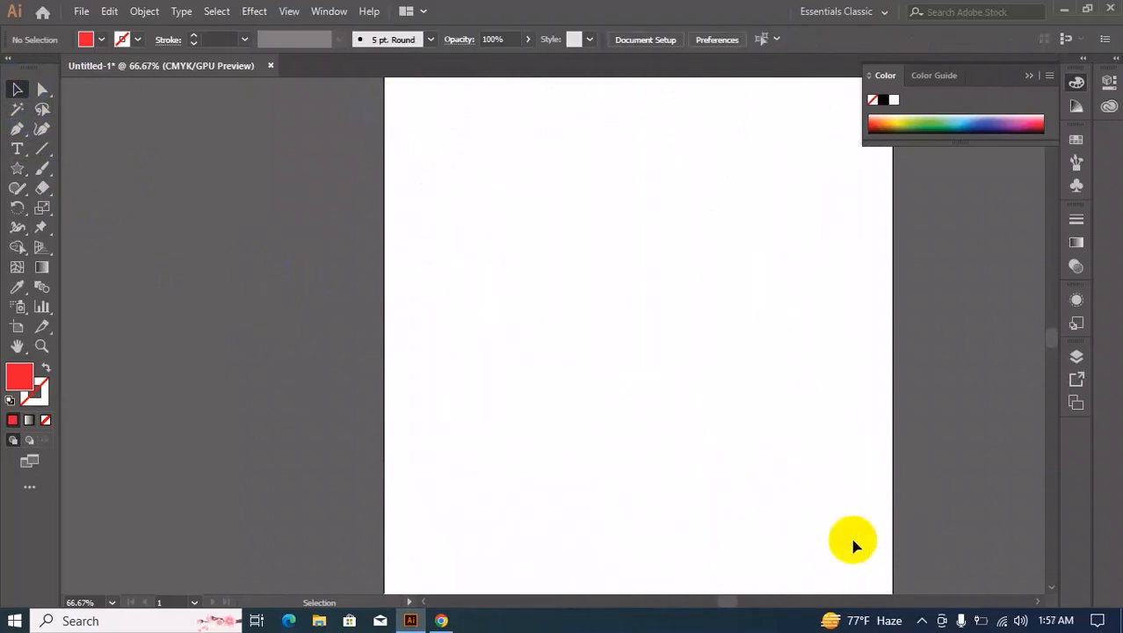
# Draw a row of five red triangles of different sizes across the upper part of the artboard with the Star tool
pyautogui.moveTo(17, 168); pyautogui.dragTo(116, 244)
pyautogui.moveTo(449, 165); pyautogui.dragTo(476, 201)
pyautogui.moveTo(548, 177)
pyautogui.mouseDown()
pyautogui.moveTo(571, 200)
pyautogui.moveTo(652, 214)
pyautogui.moveTo(799, 278)
pyautogui.mouseUp()
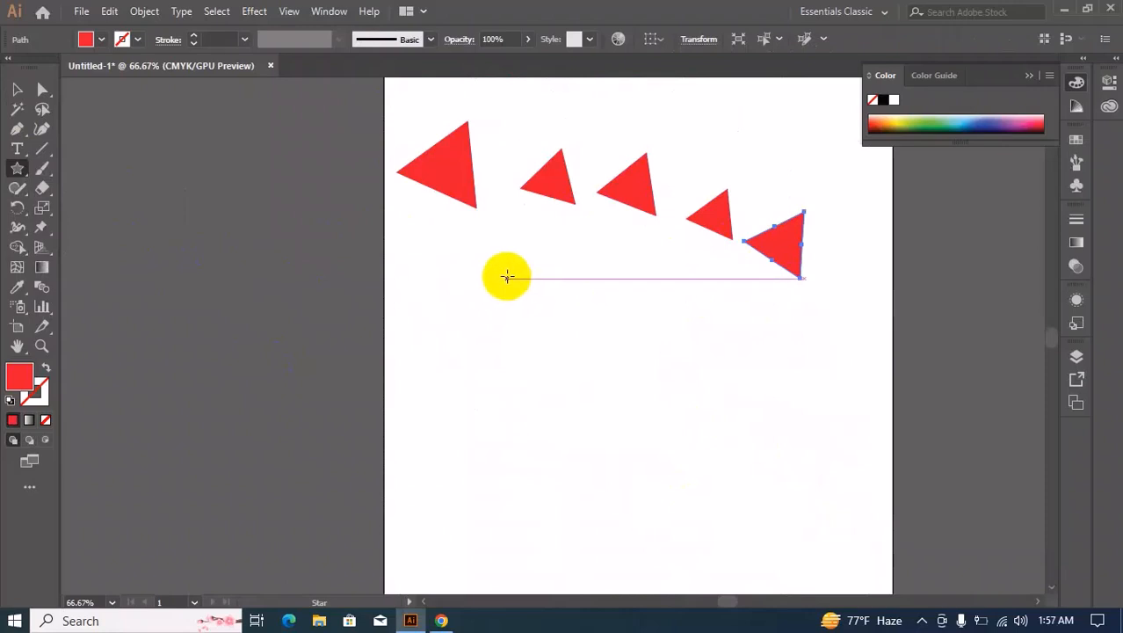
# Draw seven five-pointed red stars below the triangles, four in one row and three in the next, and clear the selection
pyautogui.moveTo(515, 285)
pyautogui.mouseDown()
pyautogui.moveTo(543, 326)
pyautogui.moveTo(633, 347)
pyautogui.mouseUp()
pyautogui.press('Up')
pyautogui.moveTo(681, 316); pyautogui.dragTo(707, 351)
pyautogui.moveTo(760, 338); pyautogui.dragTo(777, 371)
pyautogui.moveTo(672, 413); pyautogui.dragTo(682, 432)
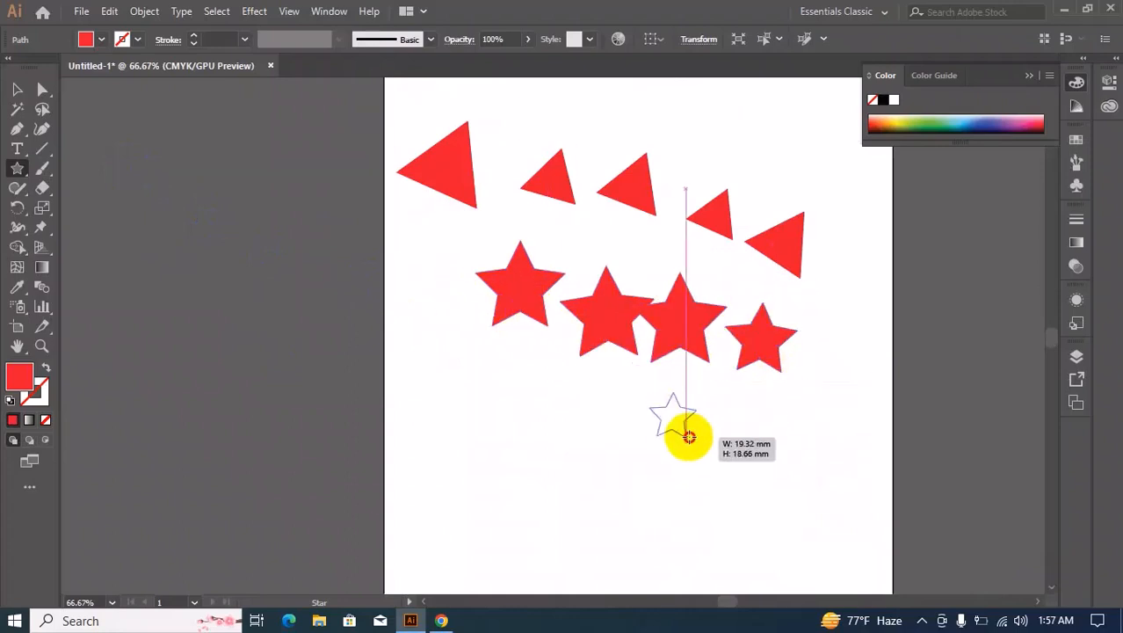
pyautogui.moveTo(576, 413); pyautogui.dragTo(598, 435)
pyautogui.moveTo(479, 393); pyautogui.dragTo(512, 392)
pyautogui.click(16, 89)
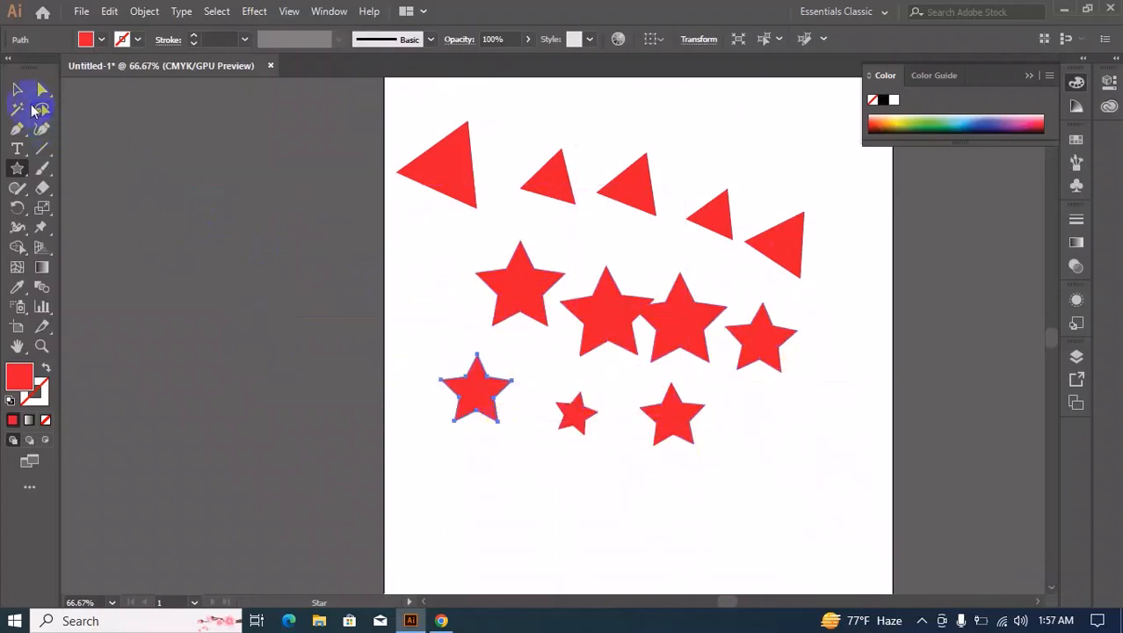
pyautogui.click(376, 222)
pyautogui.click(439, 171)
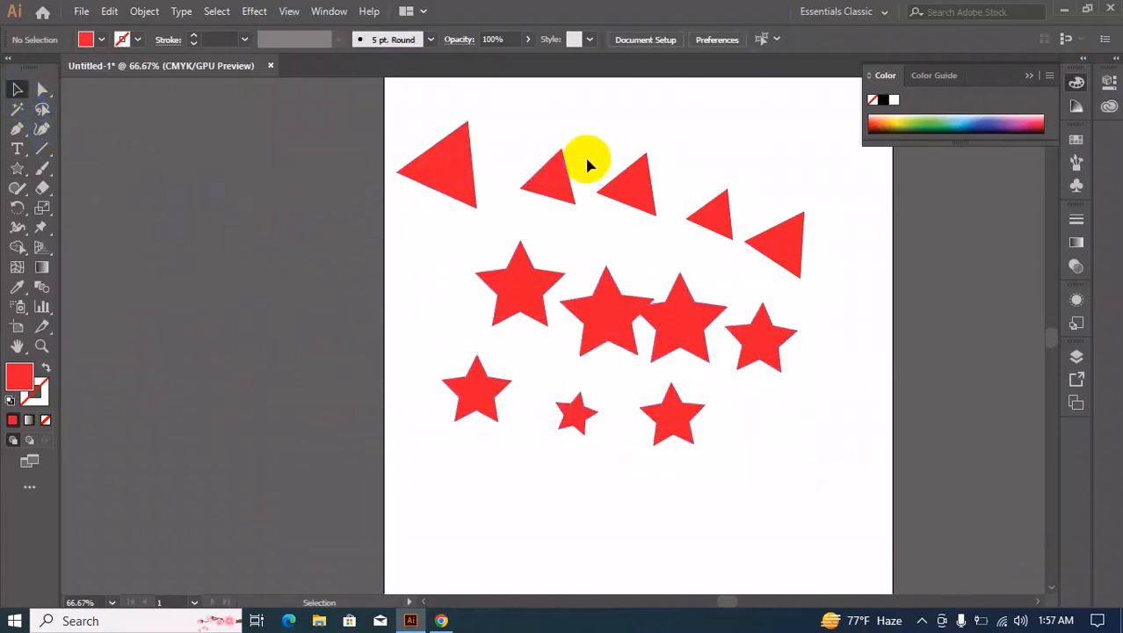
pyautogui.click(631, 297)
pyautogui.click(672, 413)
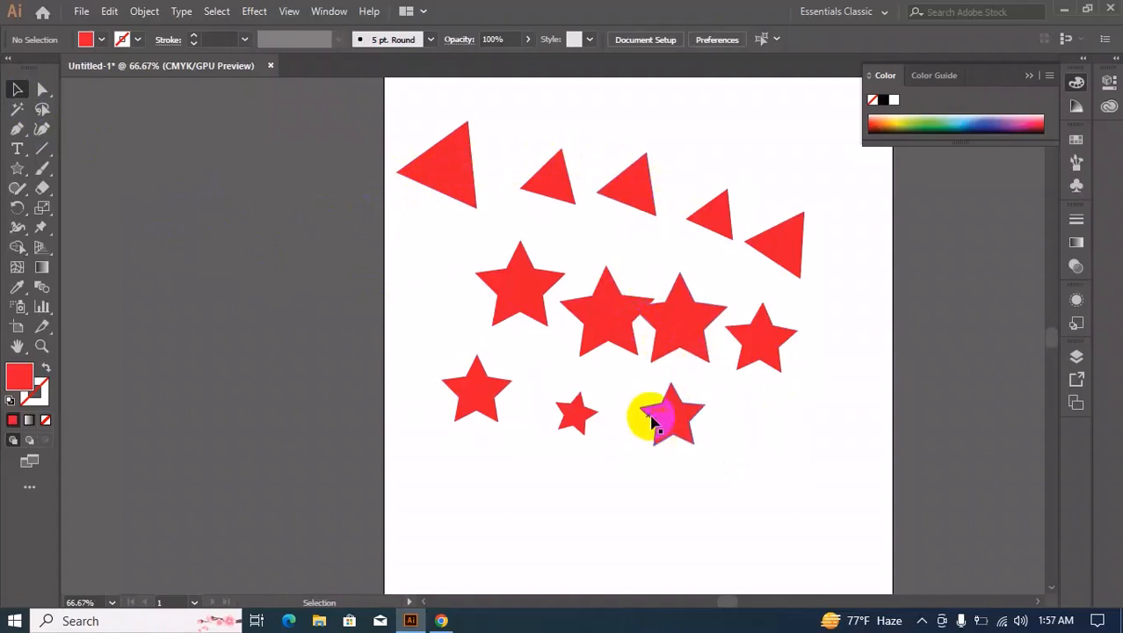
pyautogui.click(436, 170)
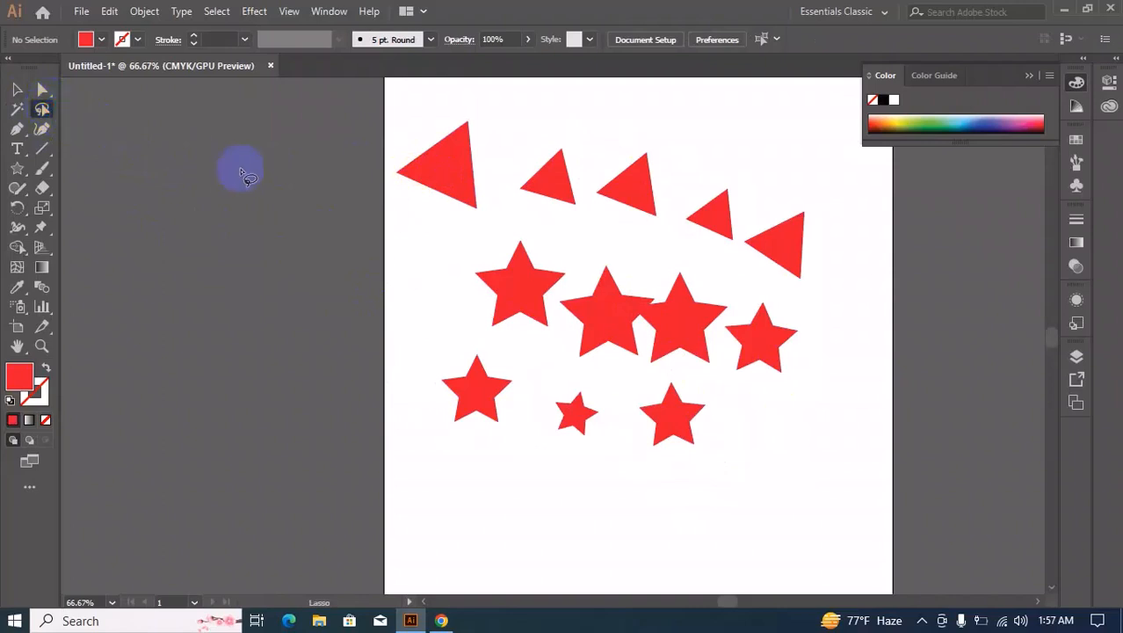
# Lasso-select four triangles, the three large stars and the smallest star, recolor them light blue, and deselect them
pyautogui.moveTo(330, 176)
pyautogui.mouseDown()
pyautogui.moveTo(402, 164)
pyautogui.moveTo(461, 180)
pyautogui.moveTo(512, 261)
pyautogui.moveTo(578, 419)
pyautogui.moveTo(800, 233)
pyautogui.mouseUp()
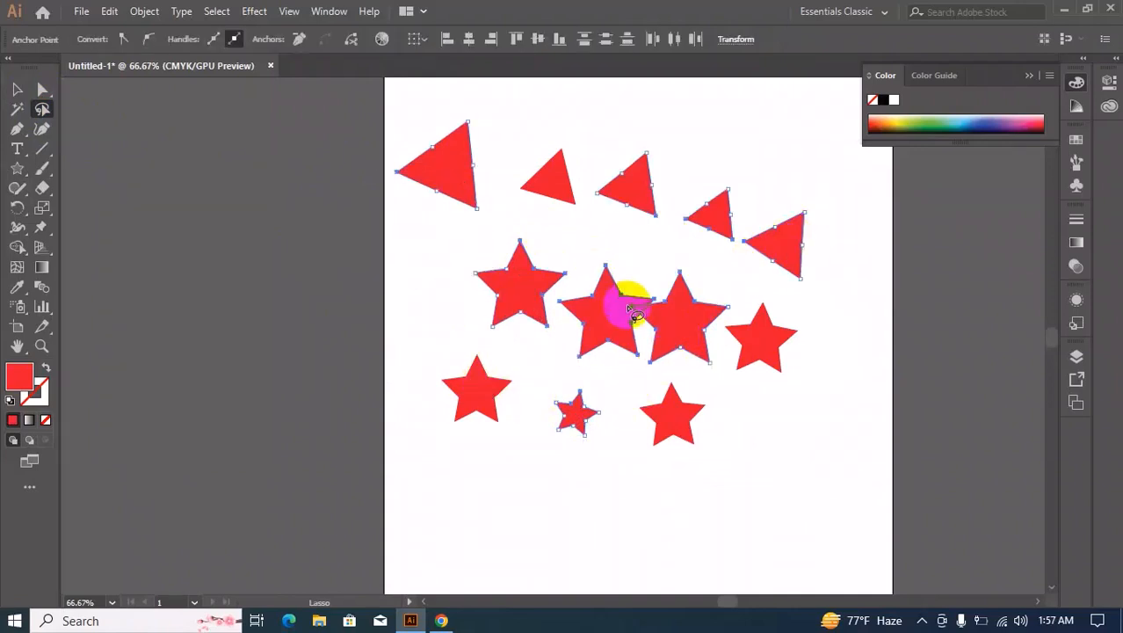
pyautogui.click(879, 124)
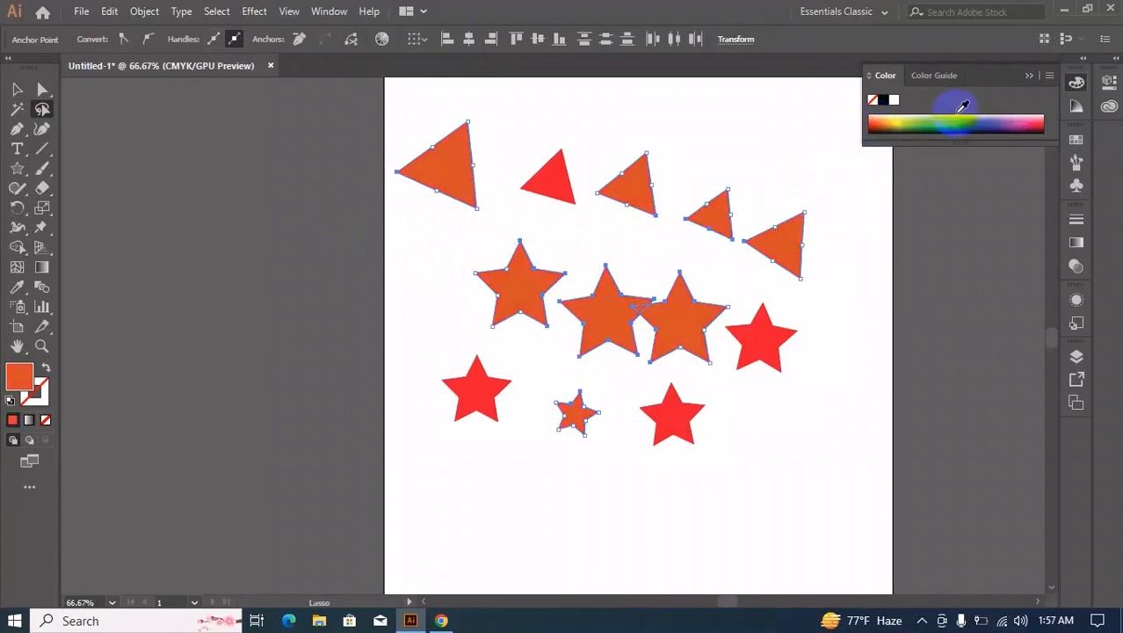
pyautogui.moveTo(946, 117); pyautogui.dragTo(965, 112)
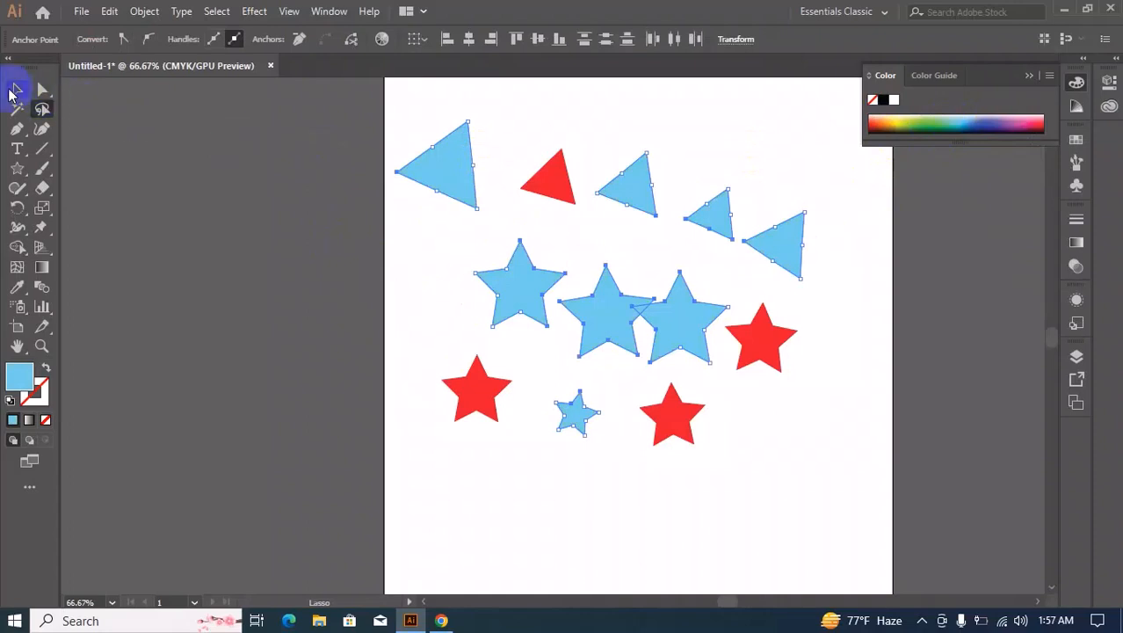
pyautogui.click(15, 90)
pyautogui.click(275, 182)
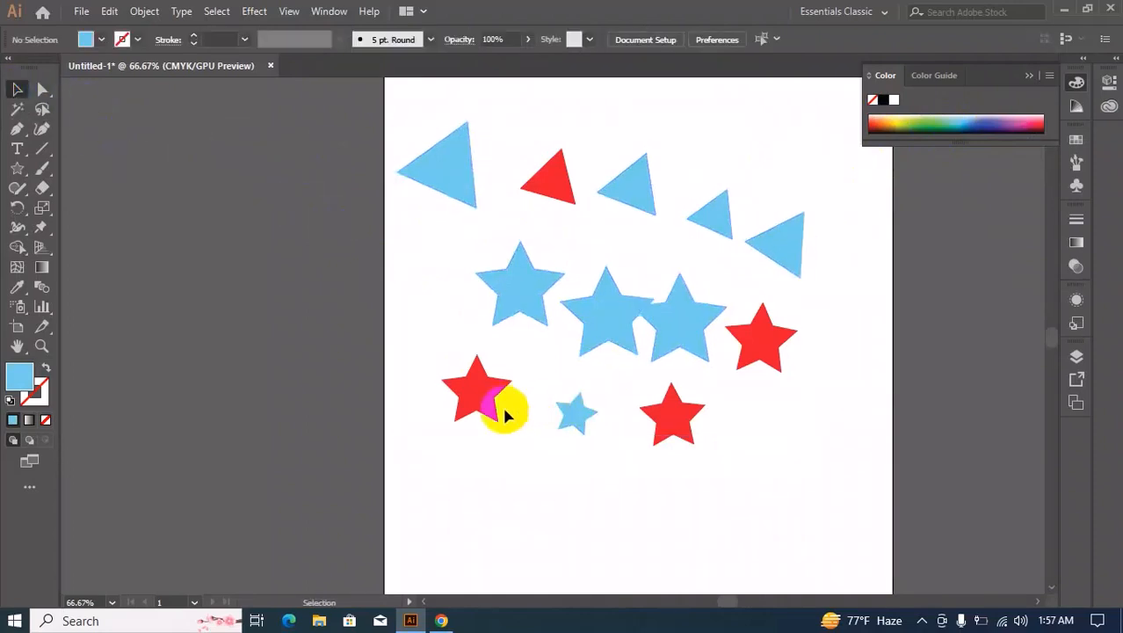
# Select the three remaining red stars one at a time with the Selection tool
pyautogui.click(494, 409)
pyautogui.click(681, 413)
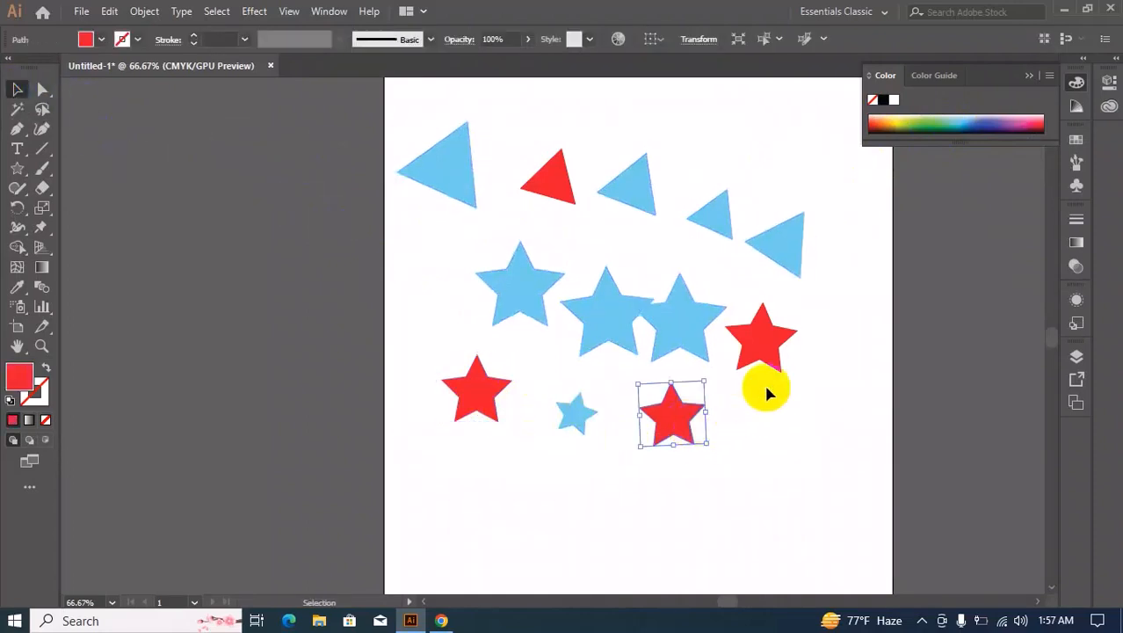
pyautogui.click(774, 347)
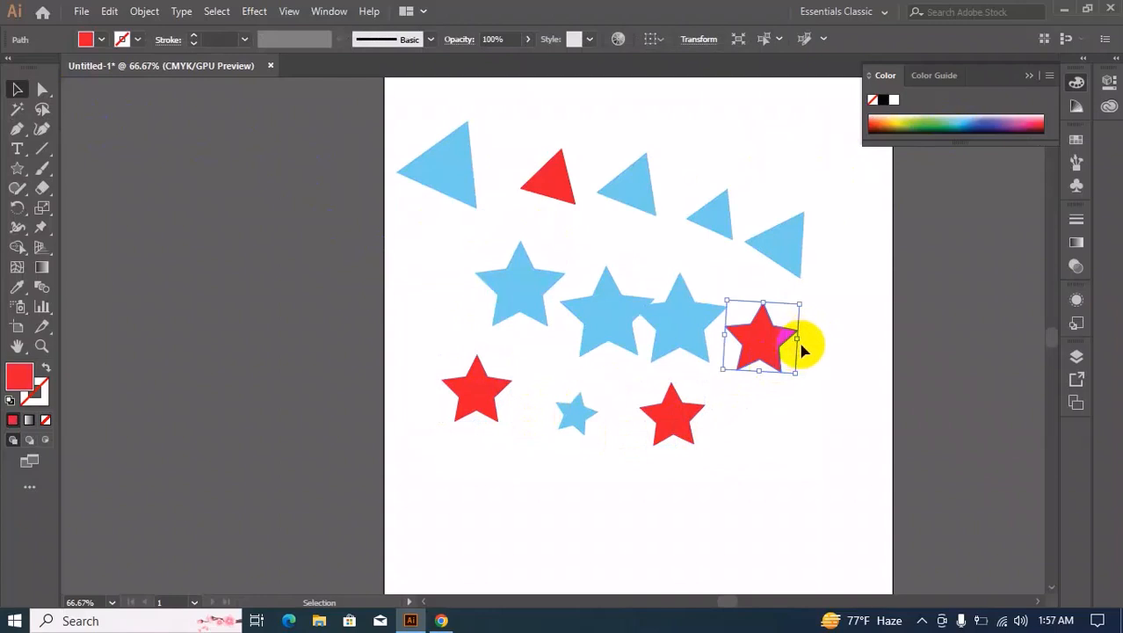
# Lasso across the stars and the red triangle, and make a new lasso selection of the lower-left red star and the small blue star
pyautogui.click(42, 110)
pyautogui.moveTo(356, 360)
pyautogui.mouseDown()
pyautogui.moveTo(389, 356)
pyautogui.moveTo(537, 457)
pyautogui.moveTo(673, 419)
pyautogui.moveTo(736, 388)
pyautogui.moveTo(777, 336)
pyautogui.moveTo(759, 300)
pyautogui.moveTo(573, 241)
pyautogui.moveTo(540, 211)
pyautogui.mouseUp()
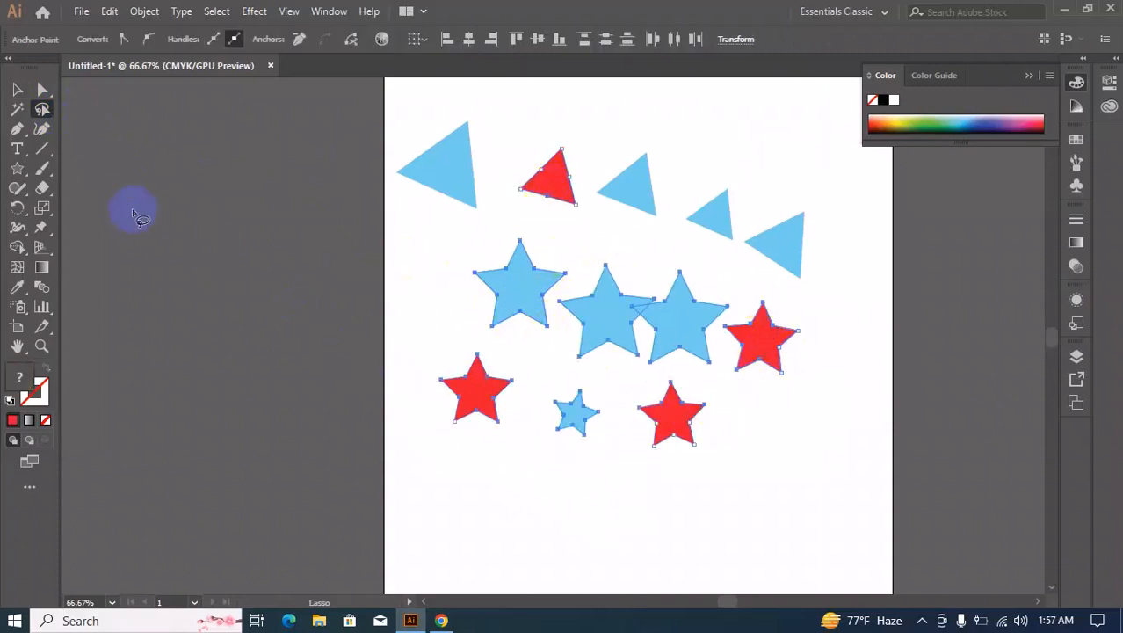
pyautogui.moveTo(434, 352)
pyautogui.mouseDown()
pyautogui.moveTo(484, 420)
pyautogui.moveTo(573, 423)
pyautogui.mouseUp()
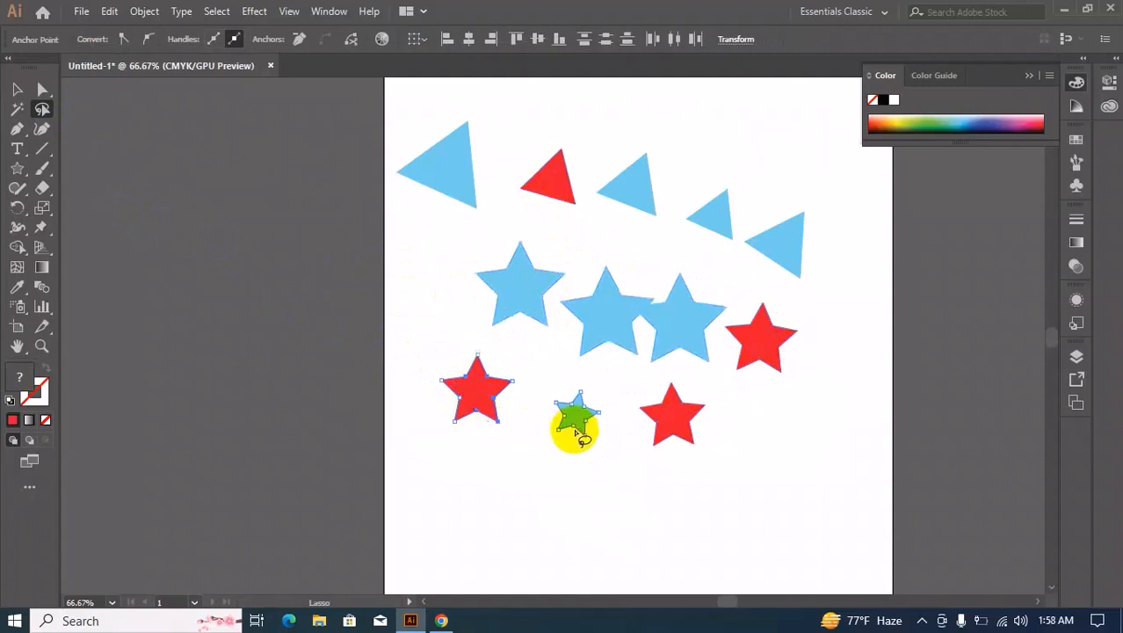
# Lasso-select all seven stars, the lower-left and the rightmost red star individually, and lasso across all seven stars again
pyautogui.moveTo(434, 362)
pyautogui.mouseDown()
pyautogui.moveTo(561, 510)
pyautogui.moveTo(684, 410)
pyautogui.moveTo(756, 329)
pyautogui.moveTo(745, 281)
pyautogui.moveTo(713, 253)
pyautogui.moveTo(413, 342)
pyautogui.mouseUp()
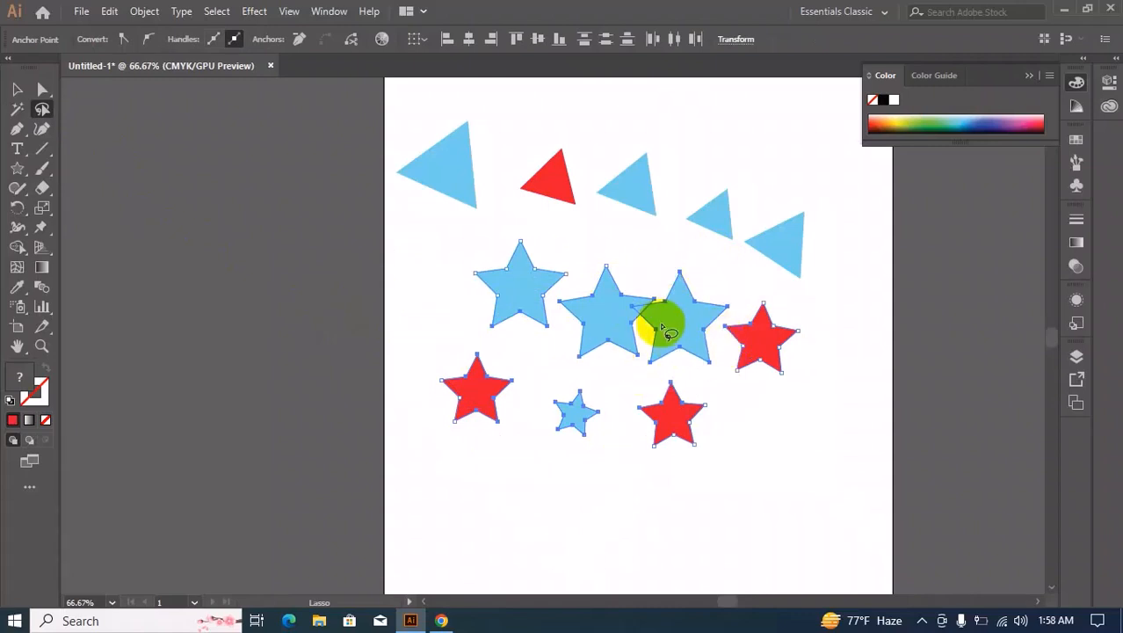
pyautogui.moveTo(398, 334); pyautogui.dragTo(509, 427)
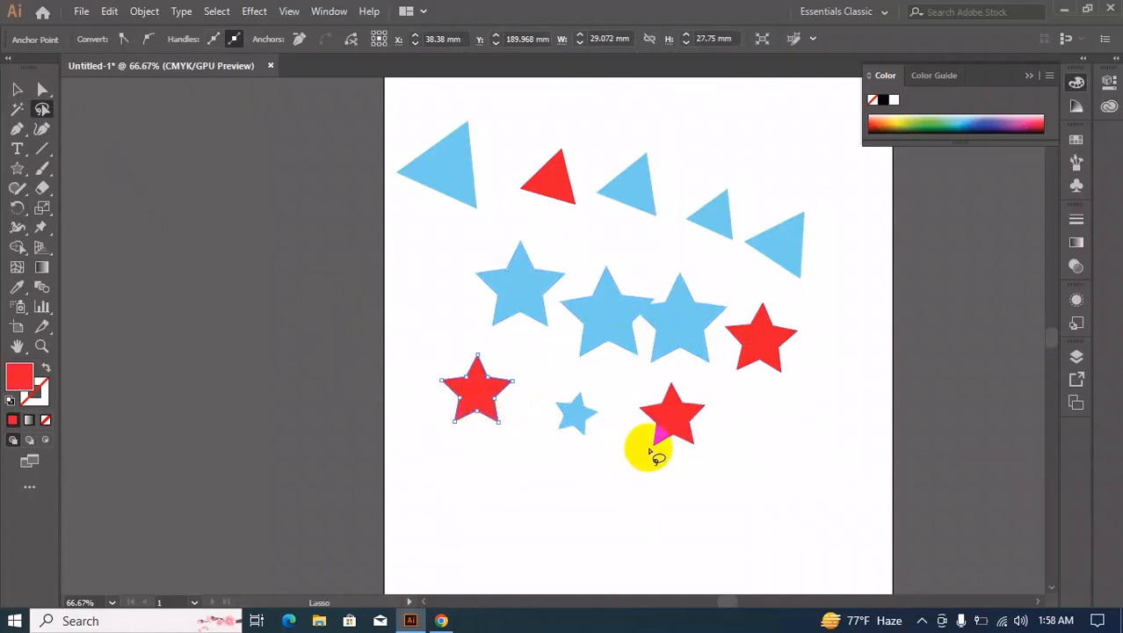
pyautogui.moveTo(649, 446)
pyautogui.mouseDown()
pyautogui.moveTo(739, 378)
pyautogui.moveTo(734, 396)
pyautogui.moveTo(759, 318)
pyautogui.moveTo(769, 327)
pyautogui.mouseUp()
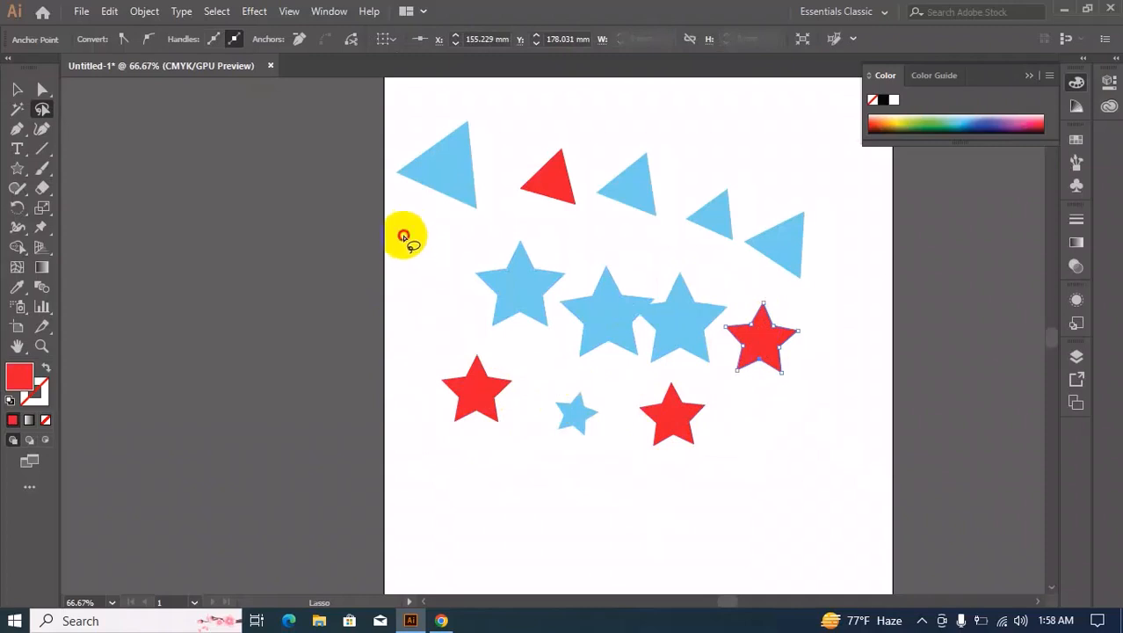
pyautogui.moveTo(402, 240)
pyautogui.mouseDown()
pyautogui.moveTo(400, 300)
pyautogui.moveTo(415, 345)
pyautogui.moveTo(500, 436)
pyautogui.moveTo(547, 450)
pyautogui.moveTo(615, 439)
pyautogui.moveTo(775, 323)
pyautogui.moveTo(407, 242)
pyautogui.mouseUp()
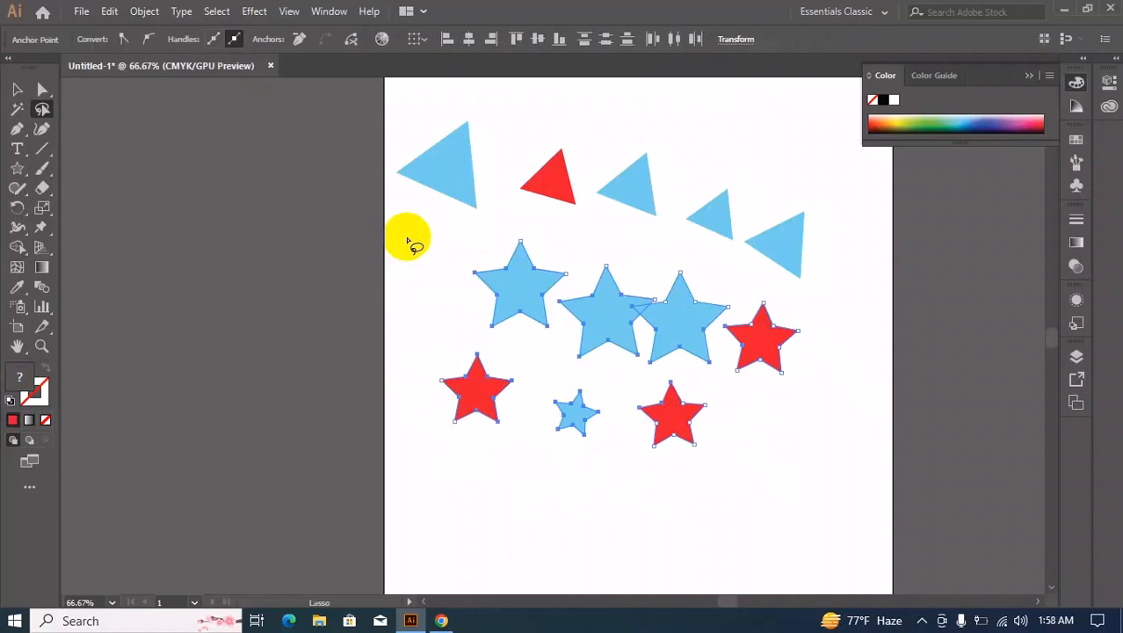
pyautogui.click(406, 245)
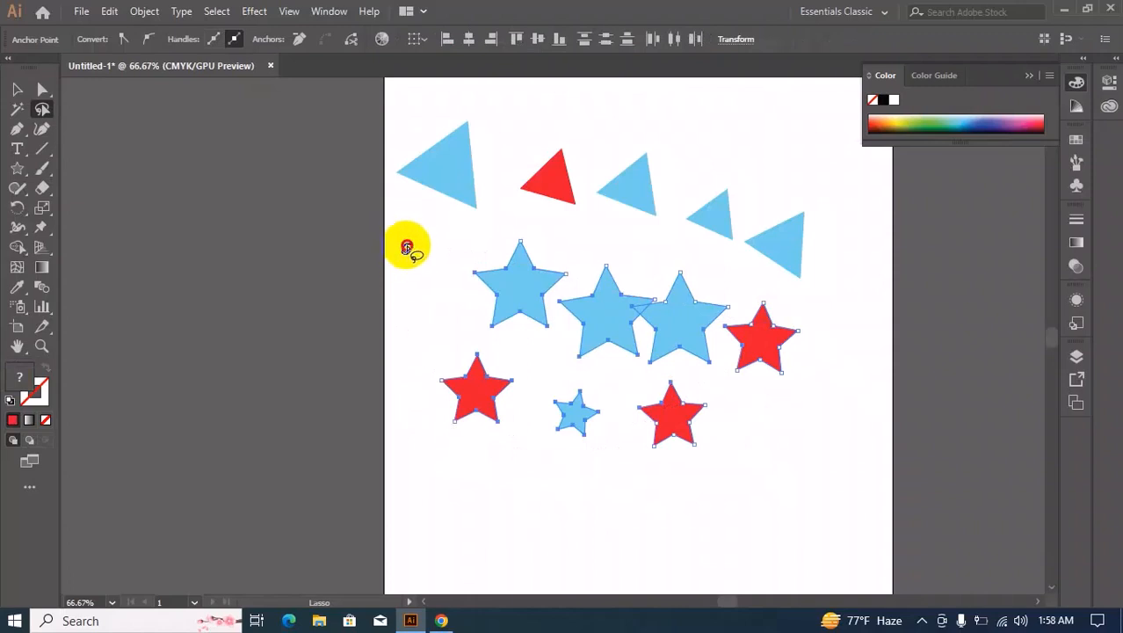
pyautogui.moveTo(406, 247)
pyautogui.mouseDown()
pyautogui.moveTo(415, 321)
pyautogui.moveTo(444, 366)
pyautogui.moveTo(525, 445)
pyautogui.moveTo(572, 454)
pyautogui.moveTo(612, 442)
pyautogui.moveTo(747, 341)
pyautogui.mouseUp()
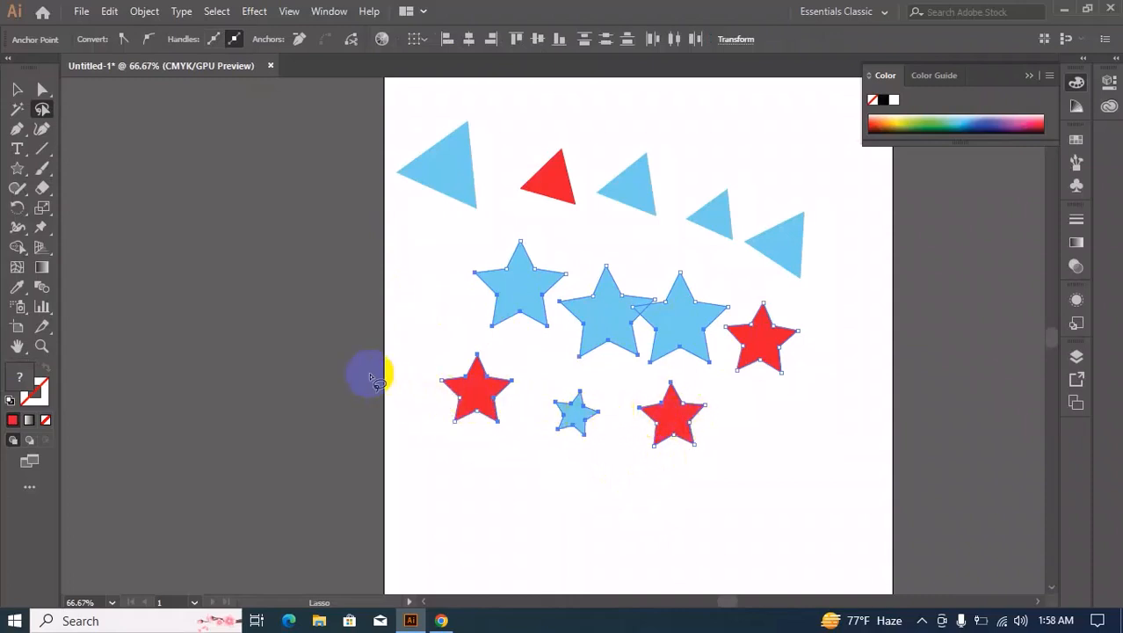
# With the Magic Wand, select all red shapes and fill them black, and select all light blue shapes and pick a new fill color
pyautogui.click(18, 110)
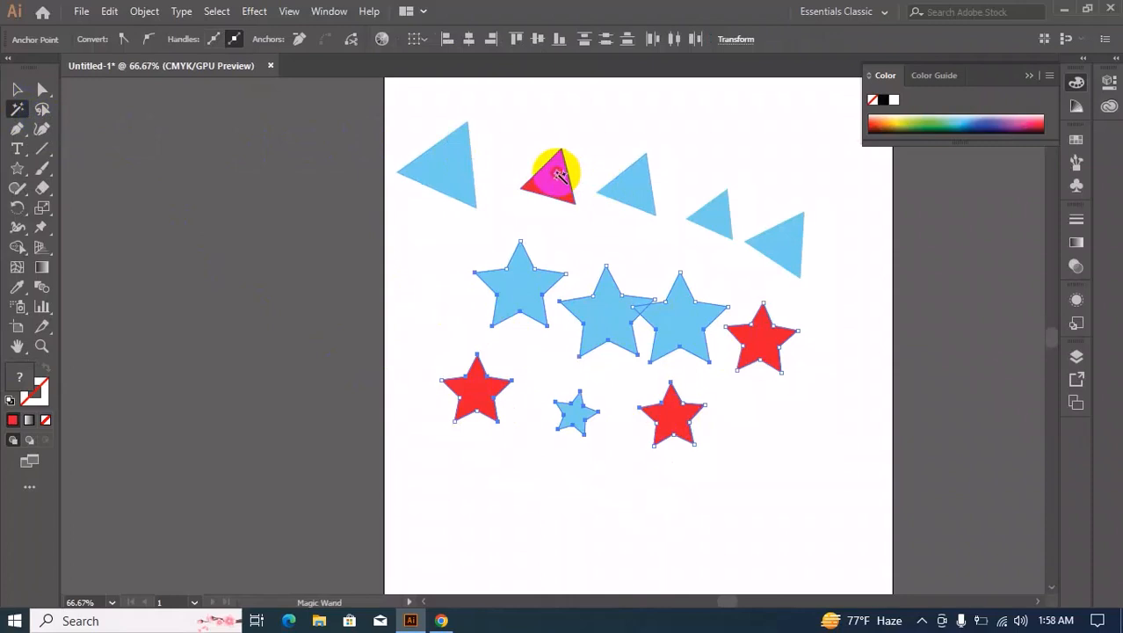
pyautogui.click(558, 175)
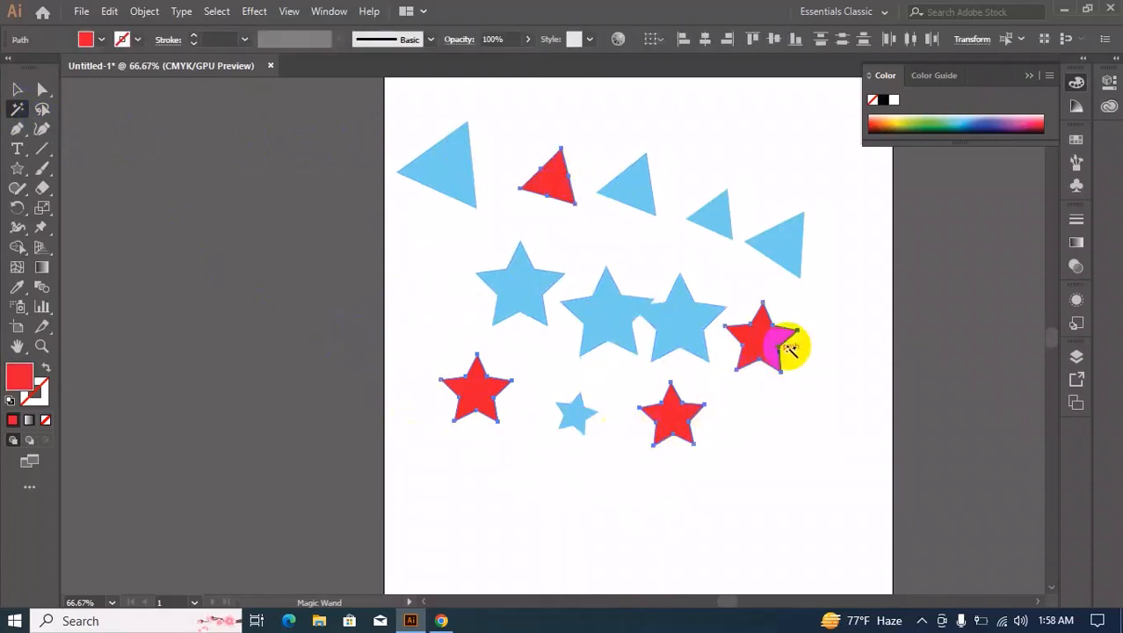
pyautogui.click(883, 100)
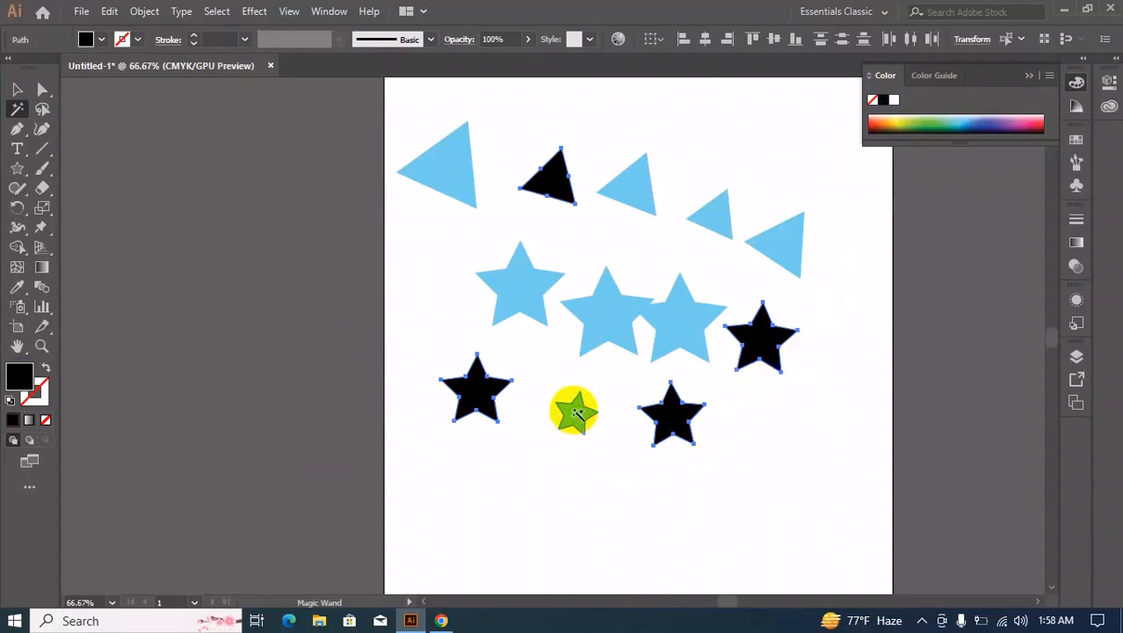
pyautogui.click(576, 412)
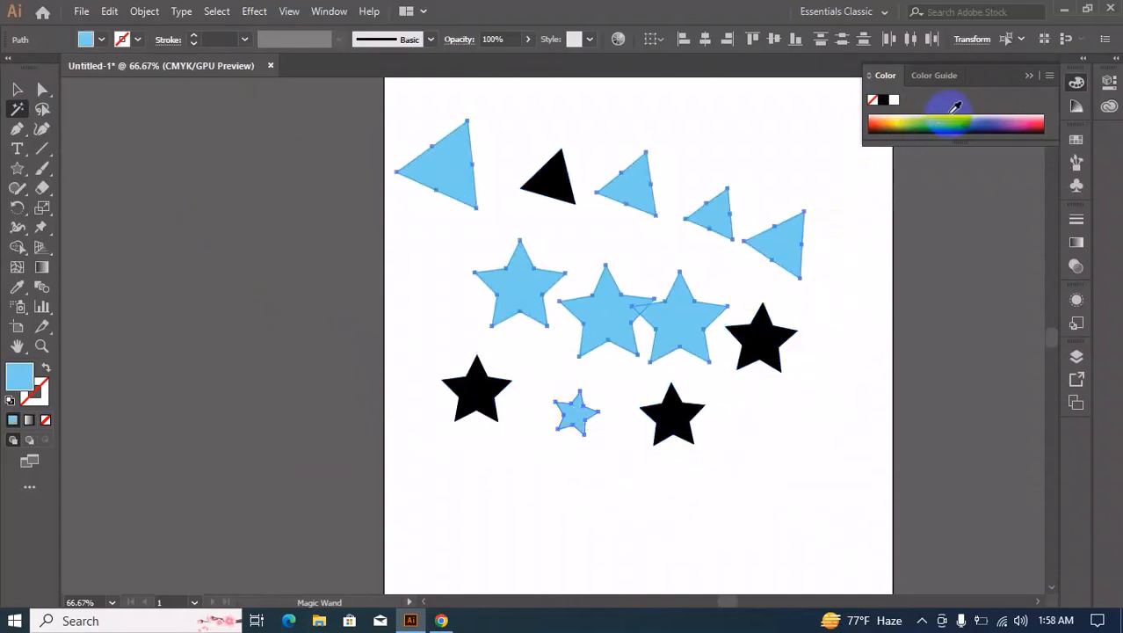
pyautogui.click(942, 118)
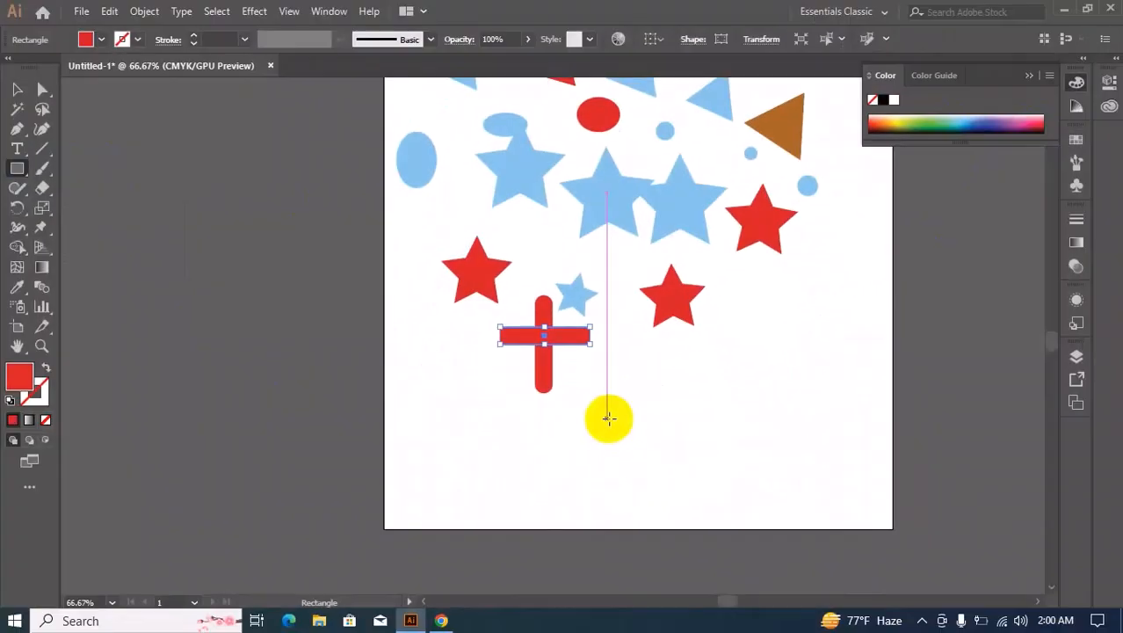
# Draw a tall, narrow red rounded-rectangle pole above the triangles and a green rectangular flag beside its upper end
pyautogui.scroll(5, 609, 419)
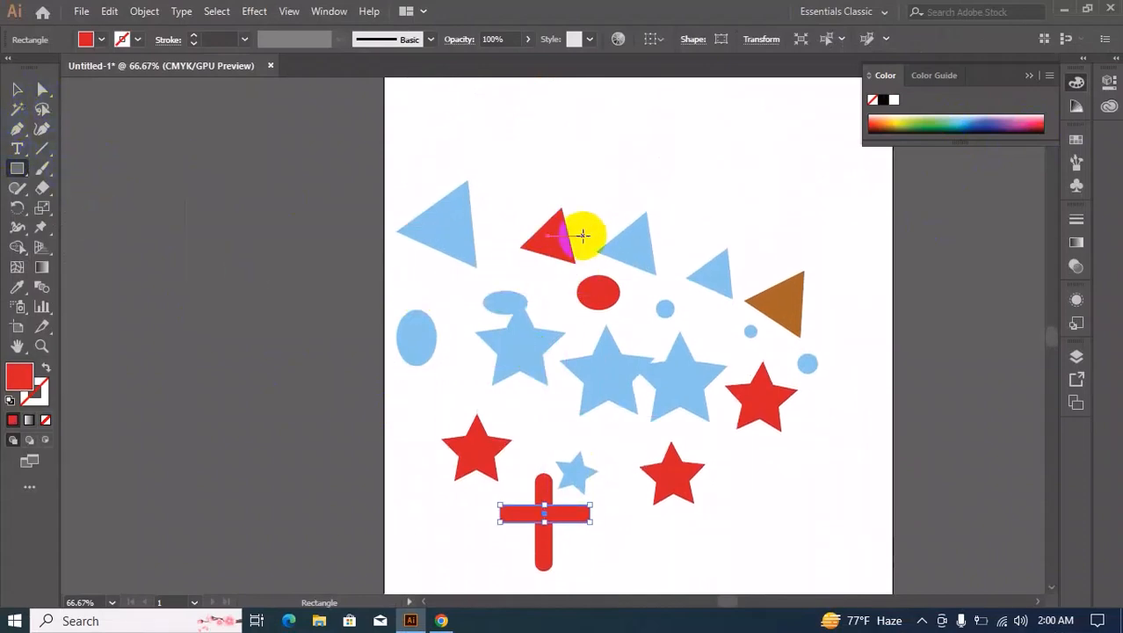
pyautogui.scroll(4, 594, 250)
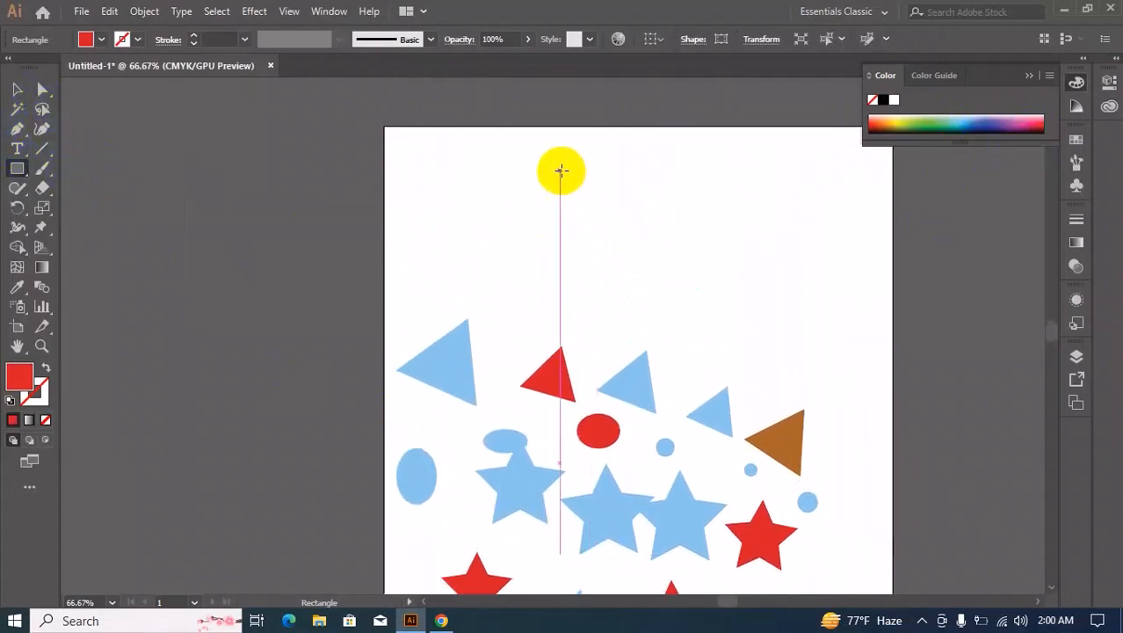
pyautogui.moveTo(34, 178); pyautogui.dragTo(79, 186)
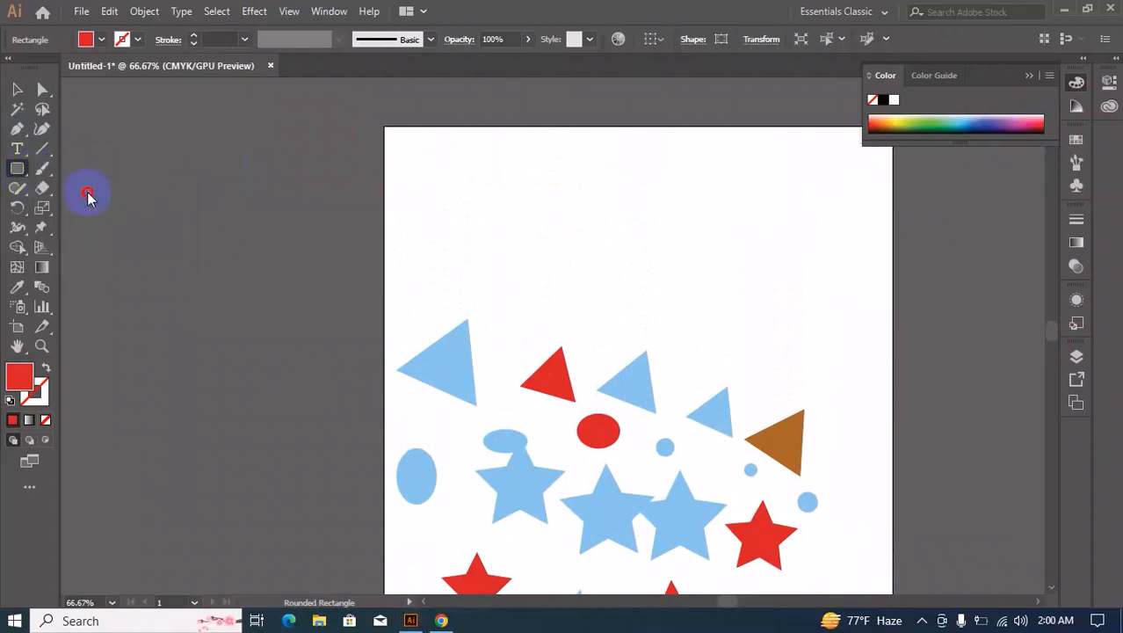
pyautogui.moveTo(562, 171); pyautogui.dragTo(575, 332)
pyautogui.moveTo(16, 173); pyautogui.dragTo(75, 168)
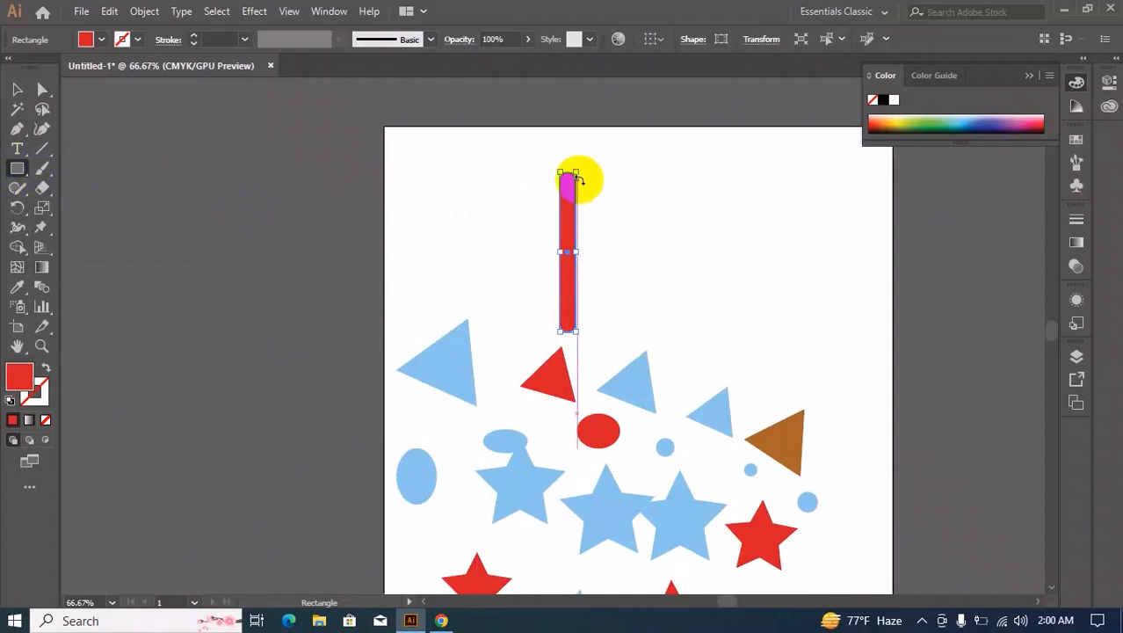
pyautogui.moveTo(579, 185); pyautogui.dragTo(699, 252)
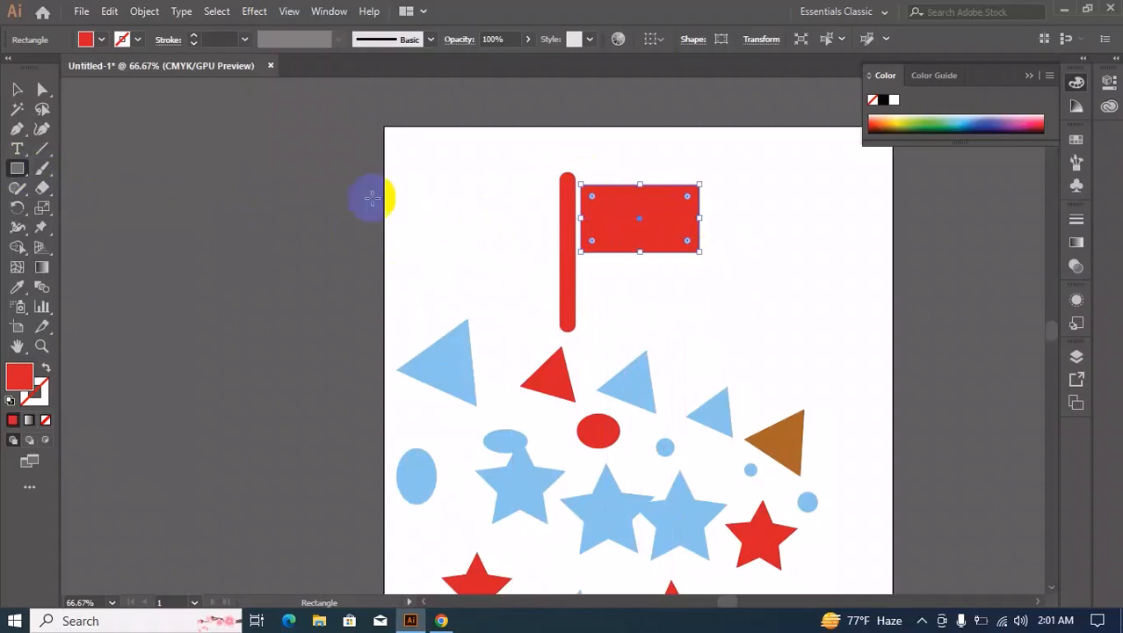
pyautogui.click(922, 126)
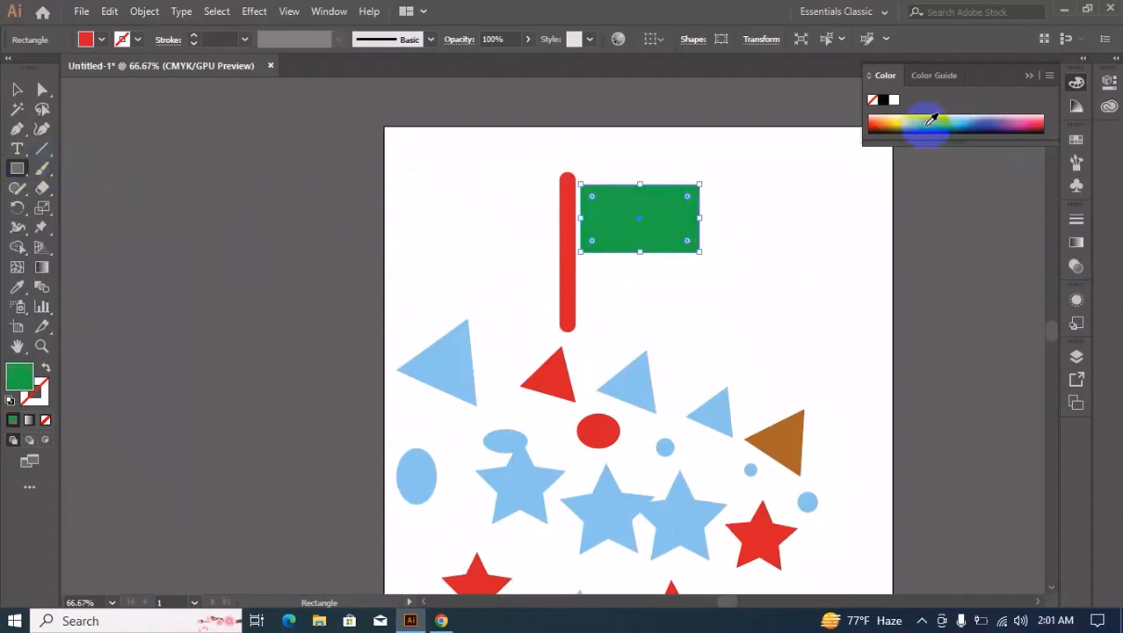
# Draw an orange-red circle in the middle of the green flag and move the flag with its pole to the artboard's upper-right corner
pyautogui.moveTo(18, 168); pyautogui.dragTo(96, 205)
pyautogui.moveTo(630, 203); pyautogui.dragTo(660, 234)
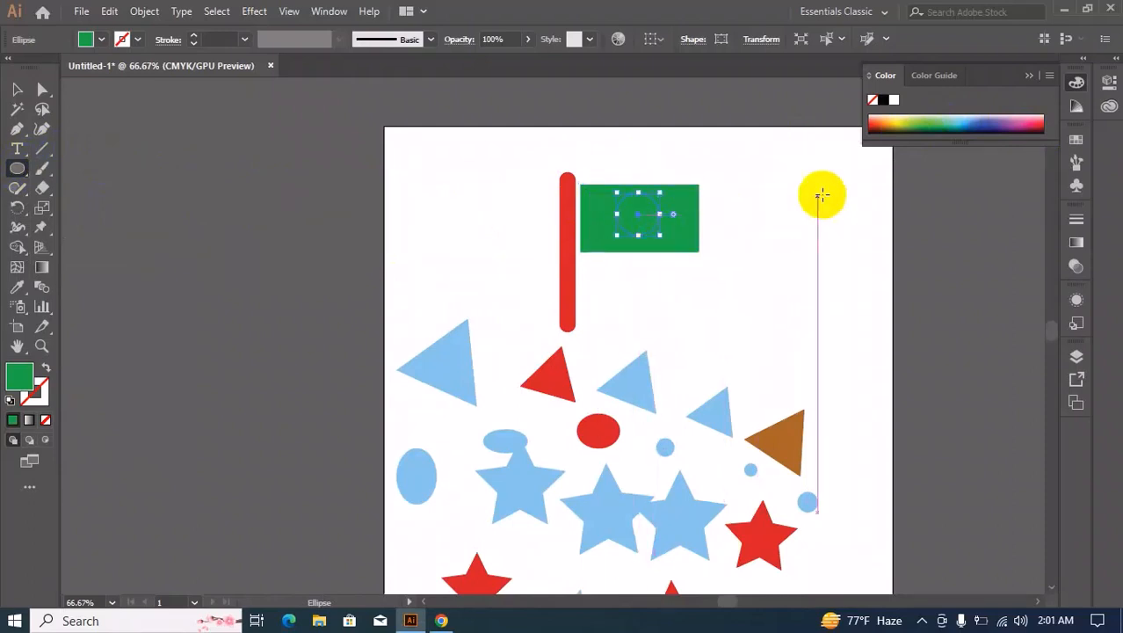
pyautogui.click(877, 124)
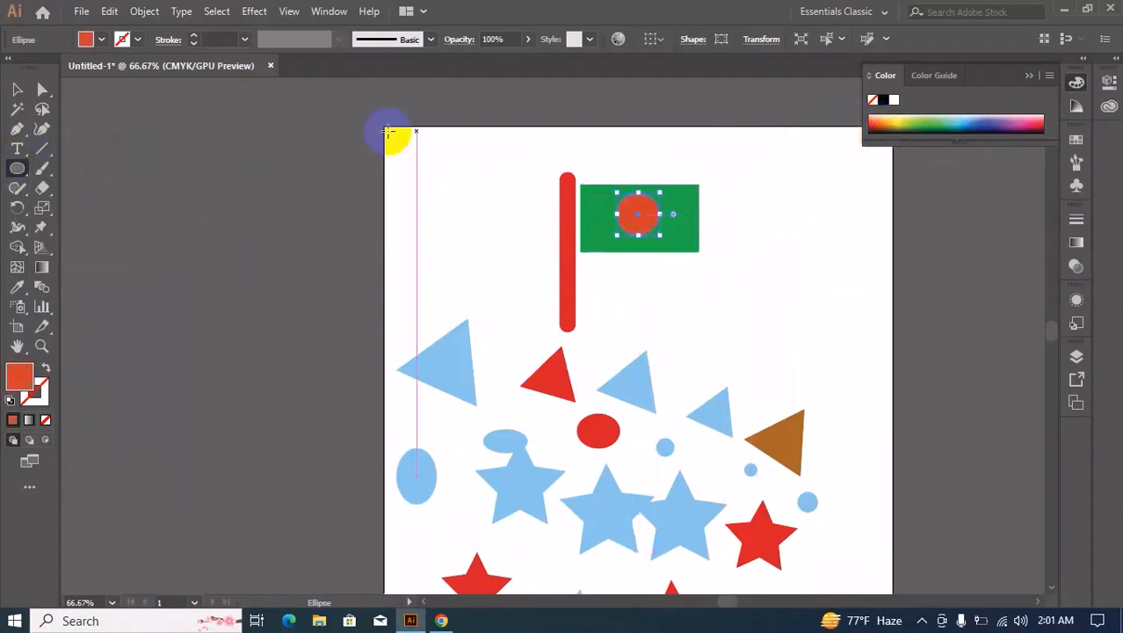
pyautogui.click(17, 90)
pyautogui.moveTo(487, 181); pyautogui.dragTo(738, 204)
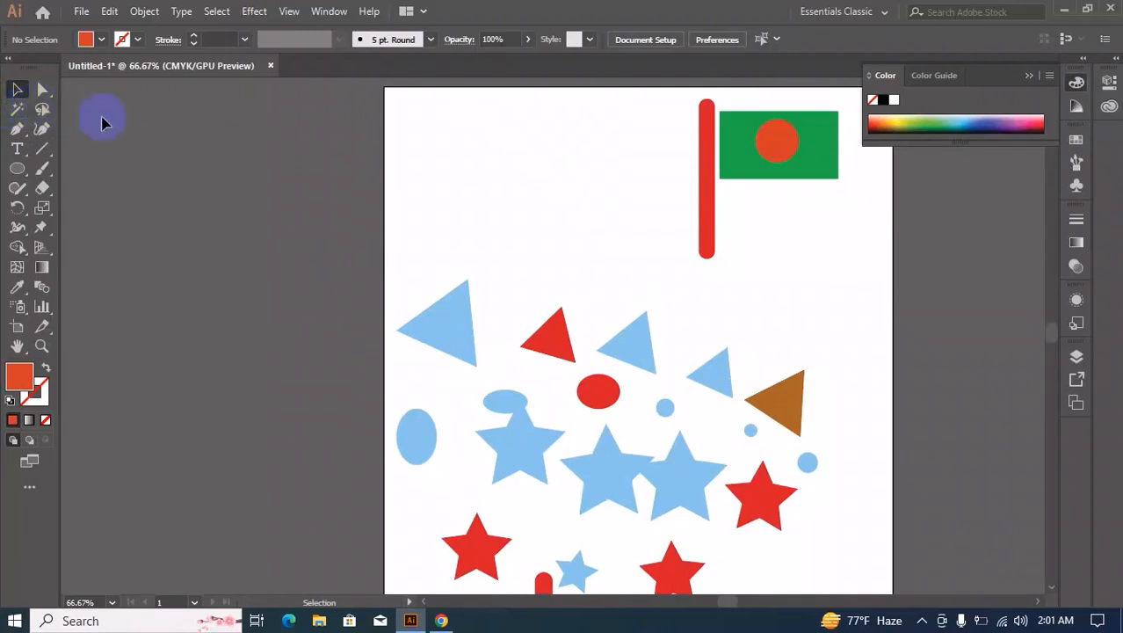
# Bring up the available shape tools
pyautogui.click(24, 175)
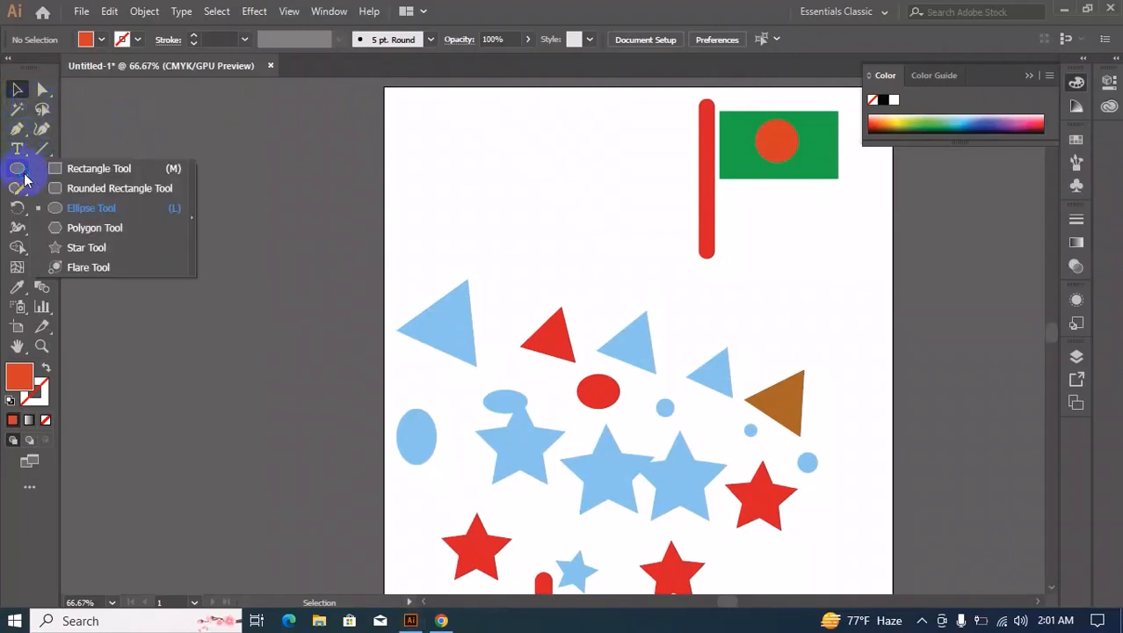